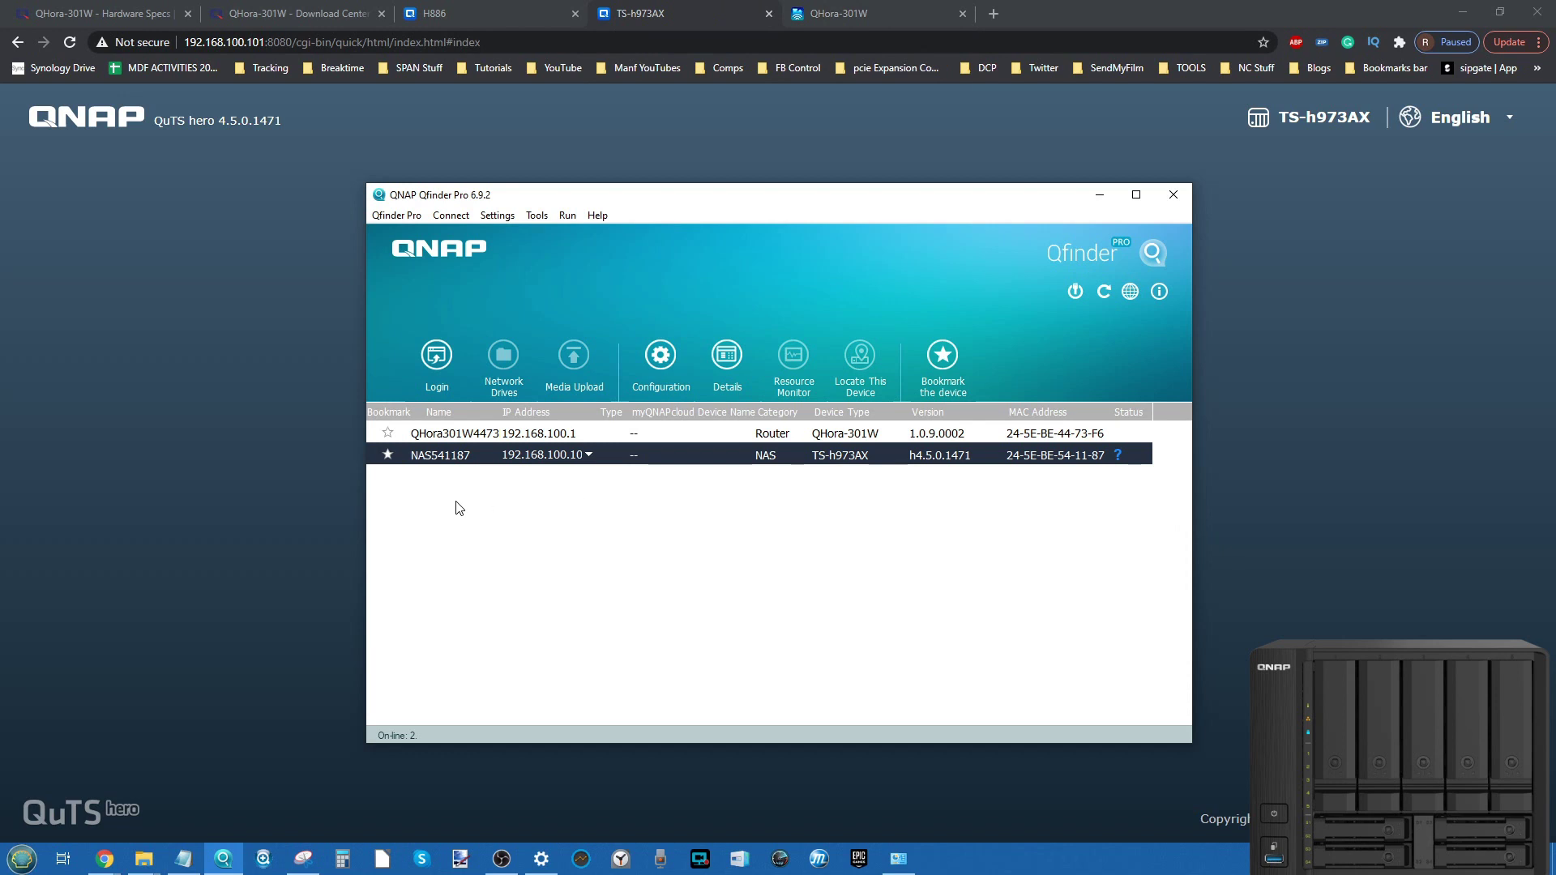
Reorder the QNAP browser tabs to show the QHora-301W firmware Download Center list
{"action": "left_click_drag", "start_coordinate": [648, 203], "coordinate": [632, 207]}
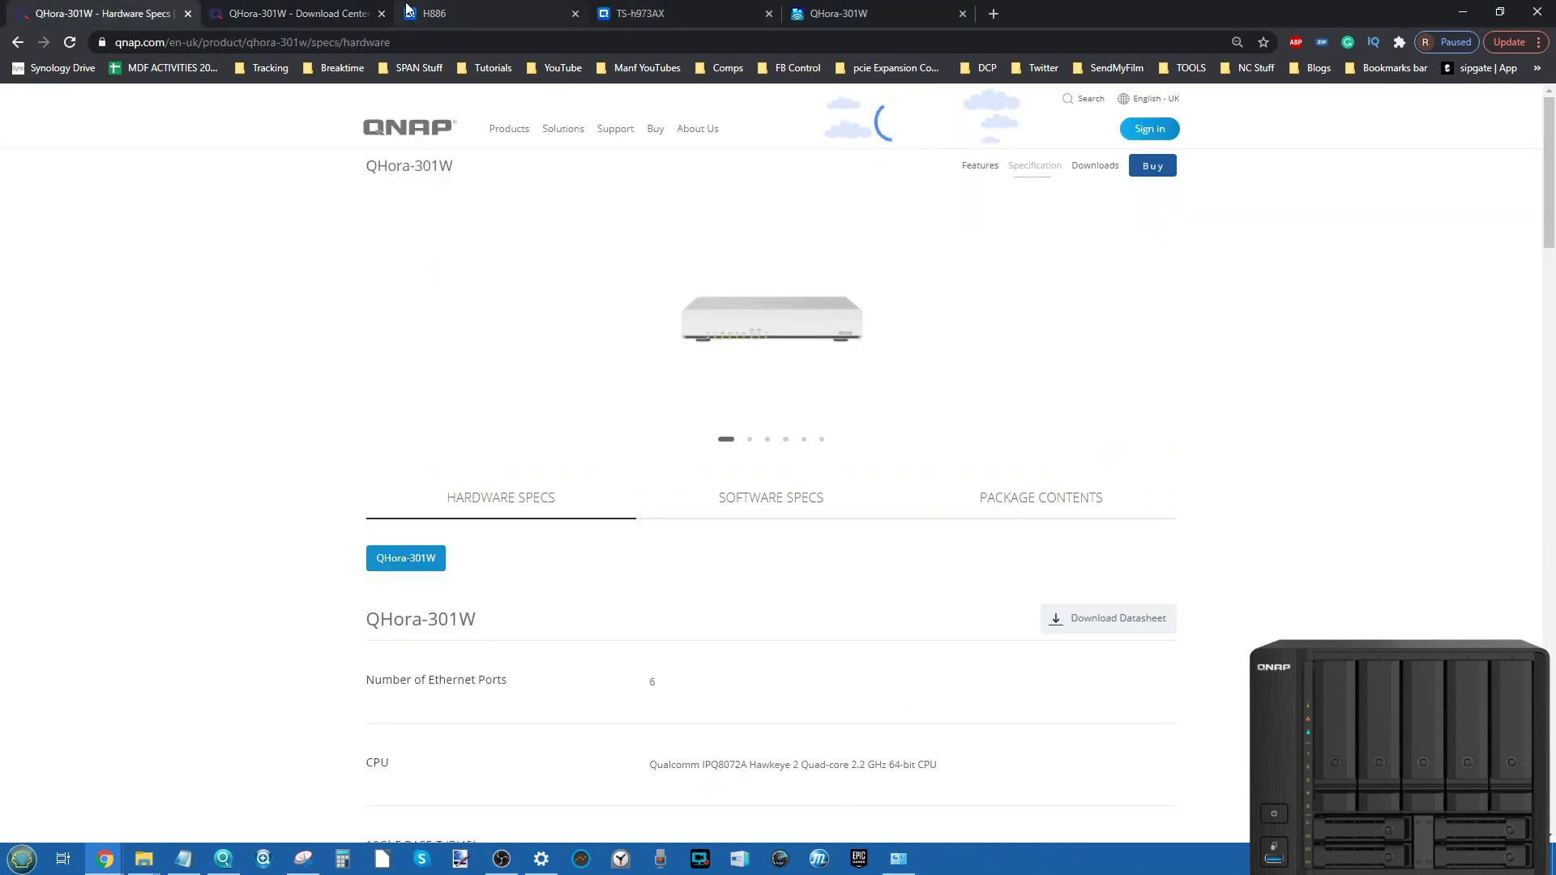
{"action": "left_click", "coordinate": [838, 13]}
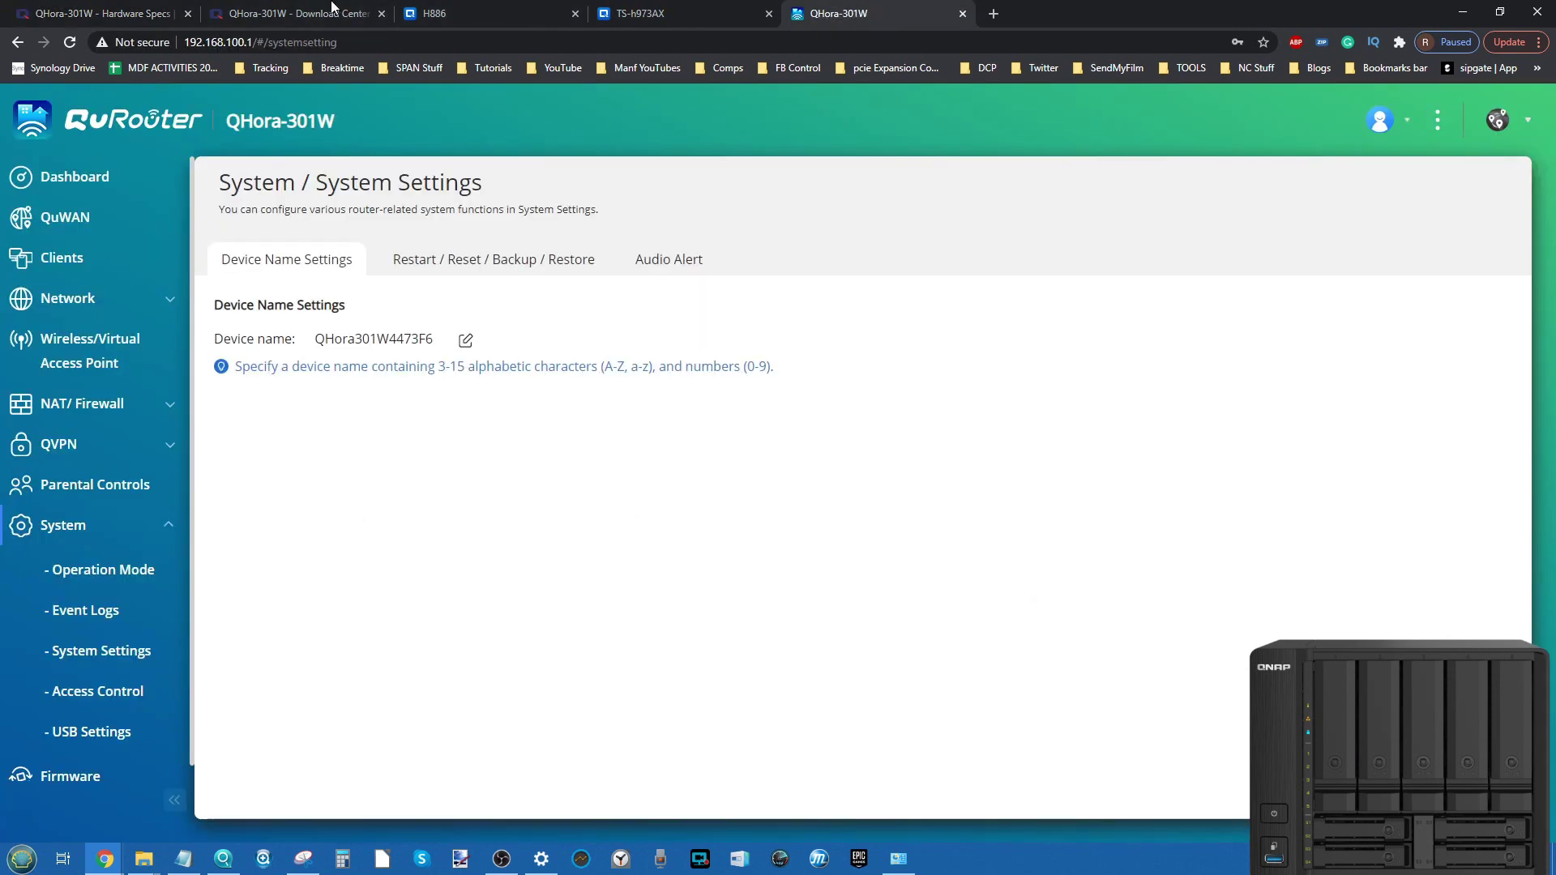
{"action": "left_click_drag", "start_coordinate": [839, 13], "coordinate": [258, 13]}
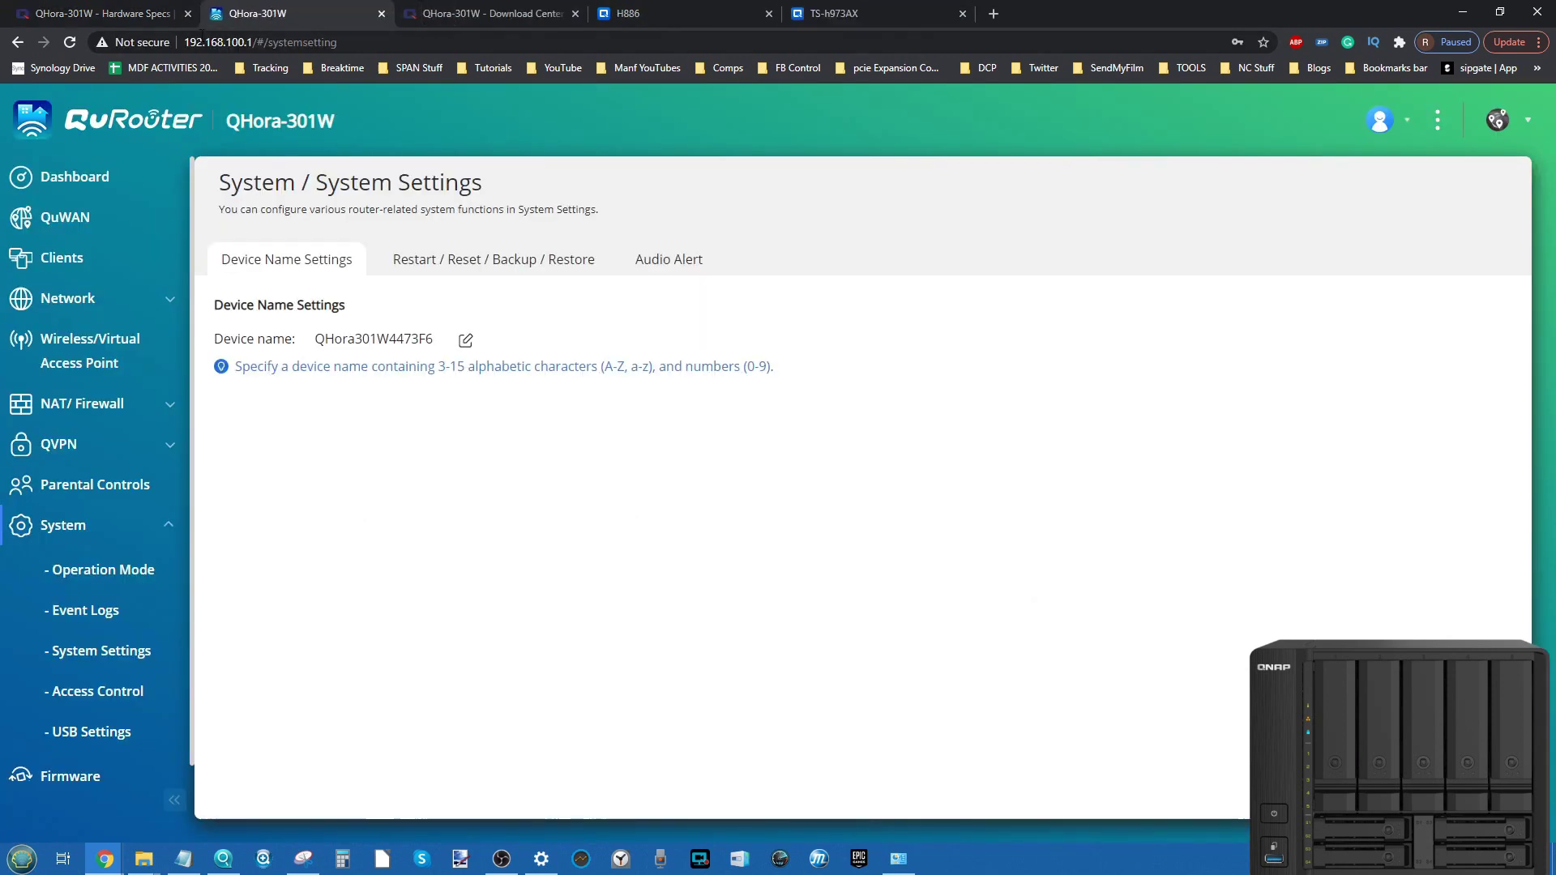
{"action": "left_click", "coordinate": [105, 13]}
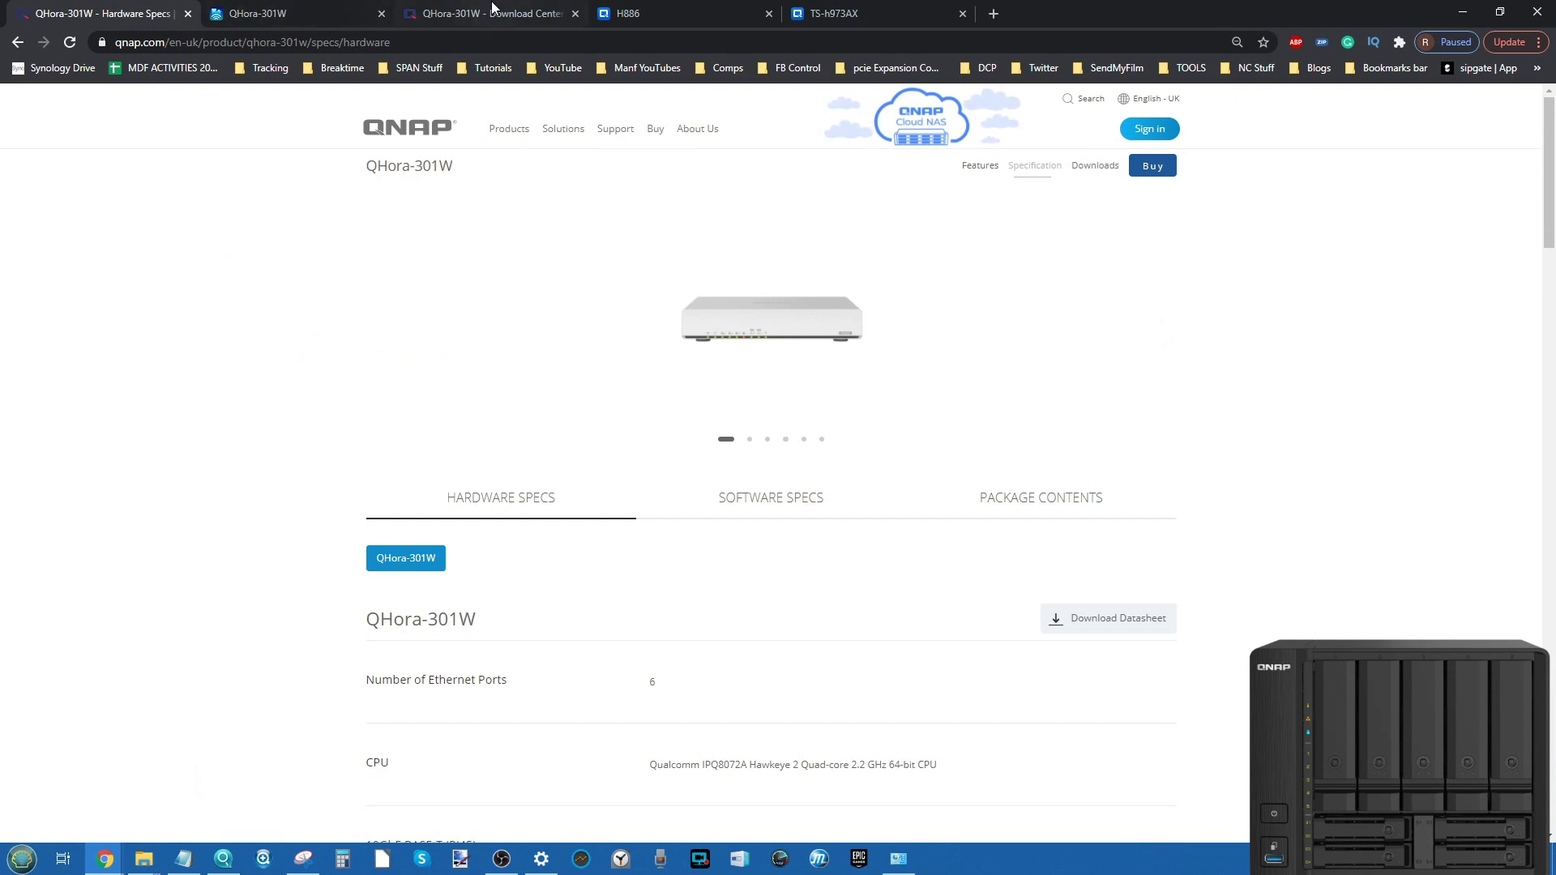
{"action": "left_click_drag", "start_coordinate": [487, 13], "coordinate": [293, 13]}
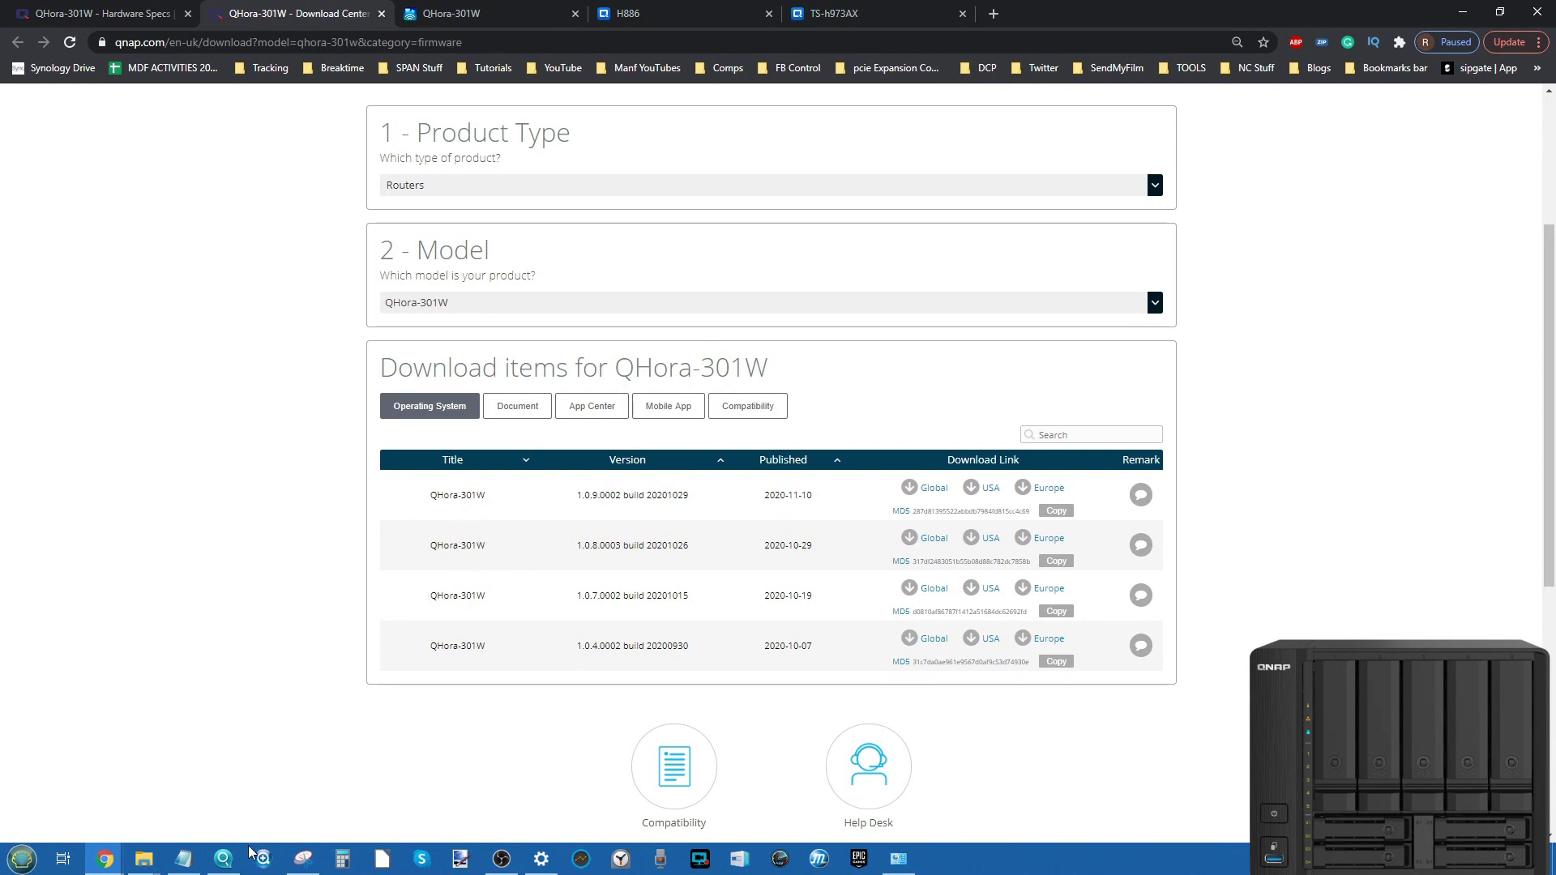
{"action": "left_click", "coordinate": [223, 858]}
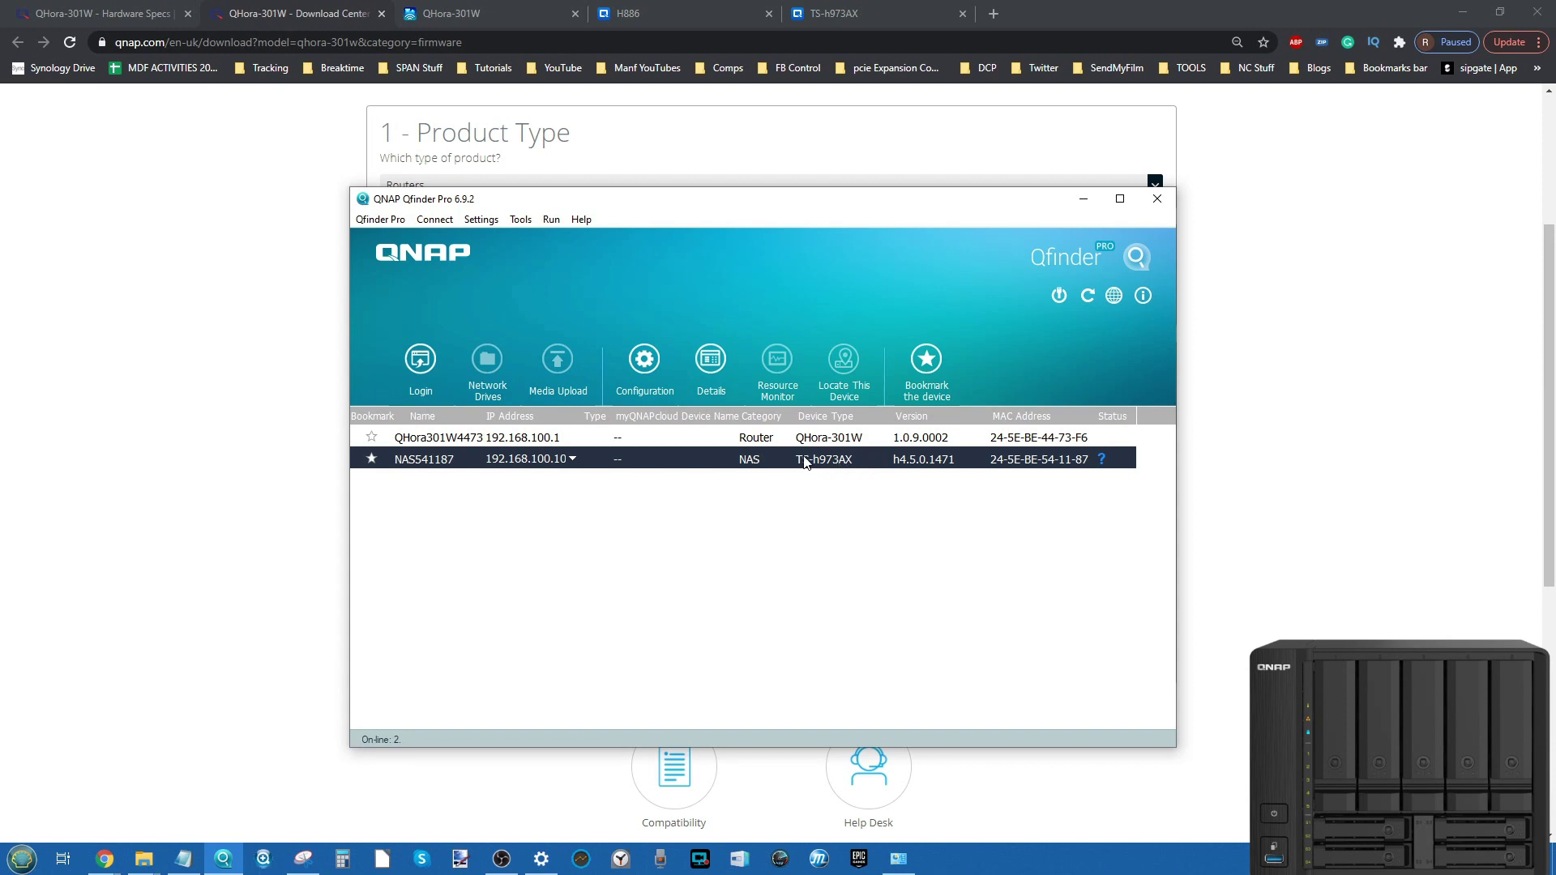
Open the NAS541187 TS-h973AX's Smart Installation page from its Qfinder Pro row
{"action": "double_click", "coordinate": [815, 468]}
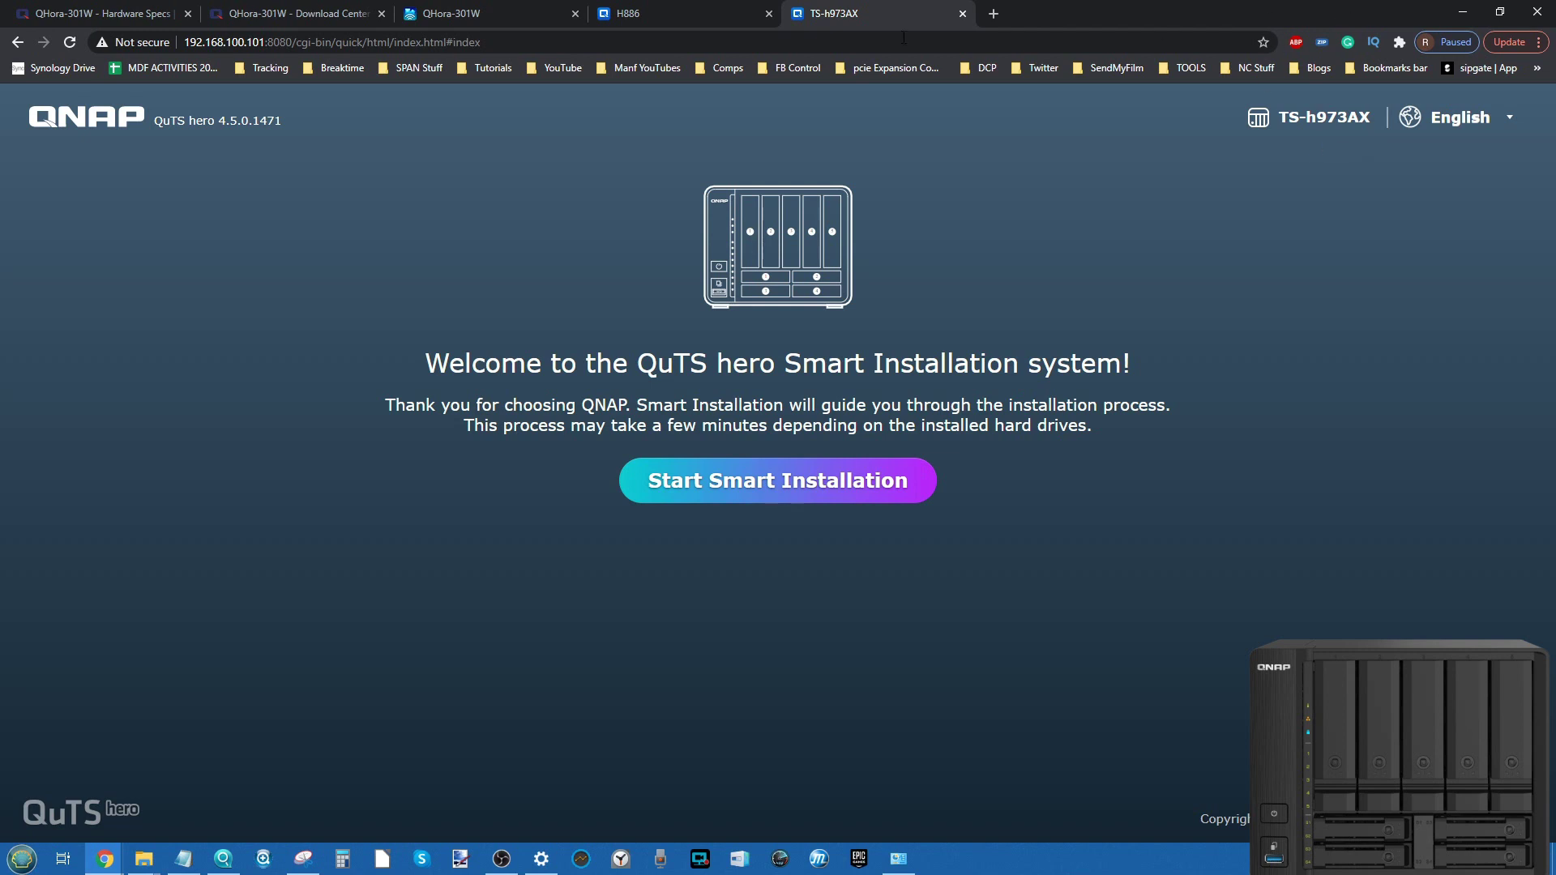
{"action": "left_click", "coordinate": [713, 10]}
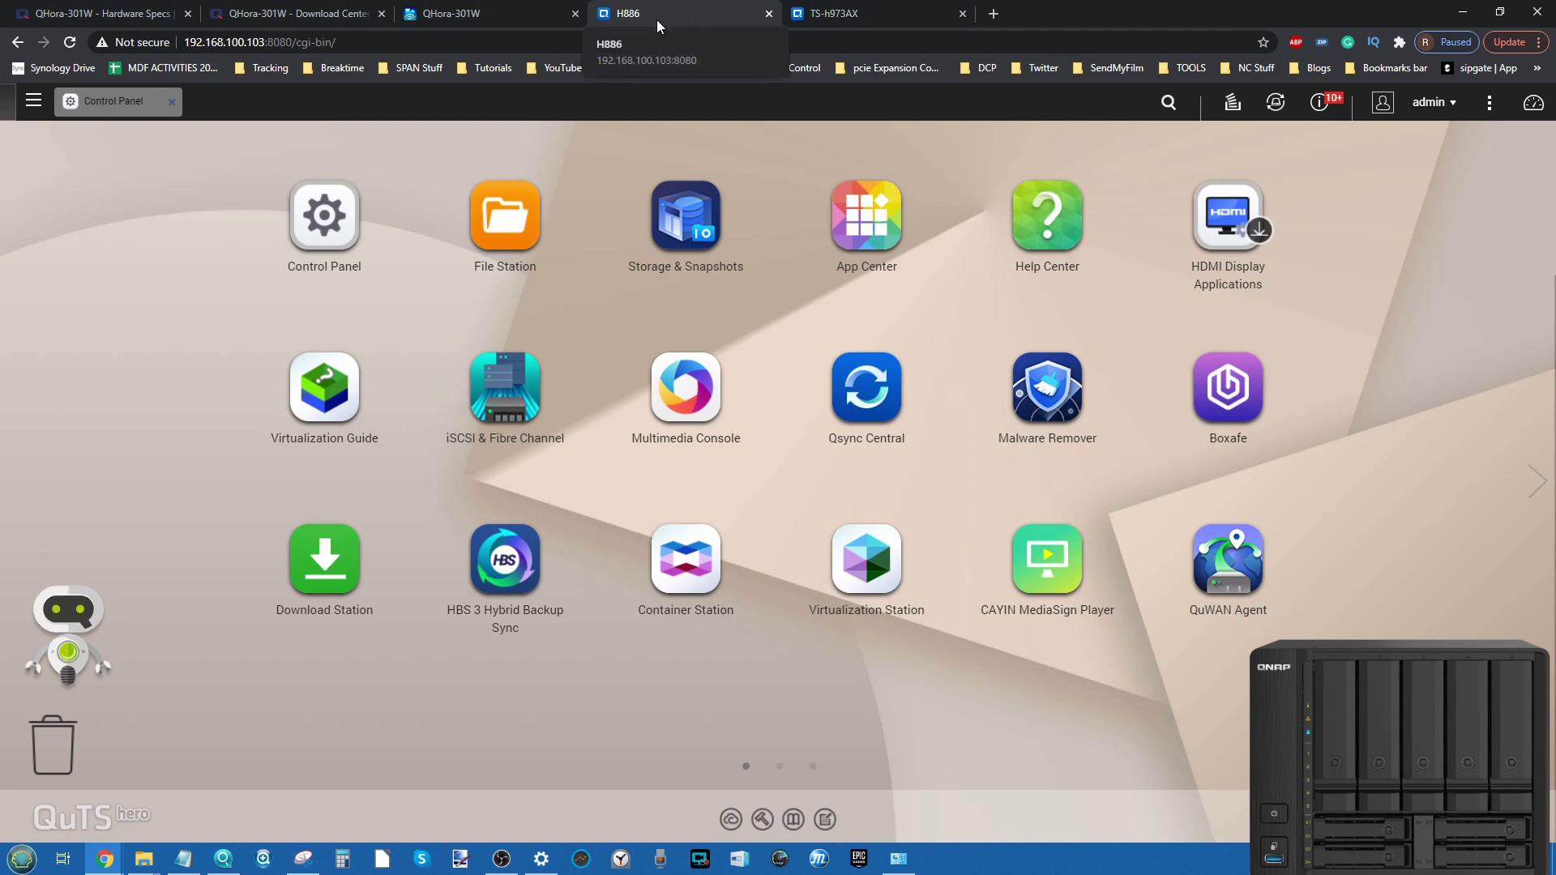
Switch between the H886 desktop tab and the TS-h973AX tab, ending on the welcome page
{"action": "left_click", "coordinate": [843, 11]}
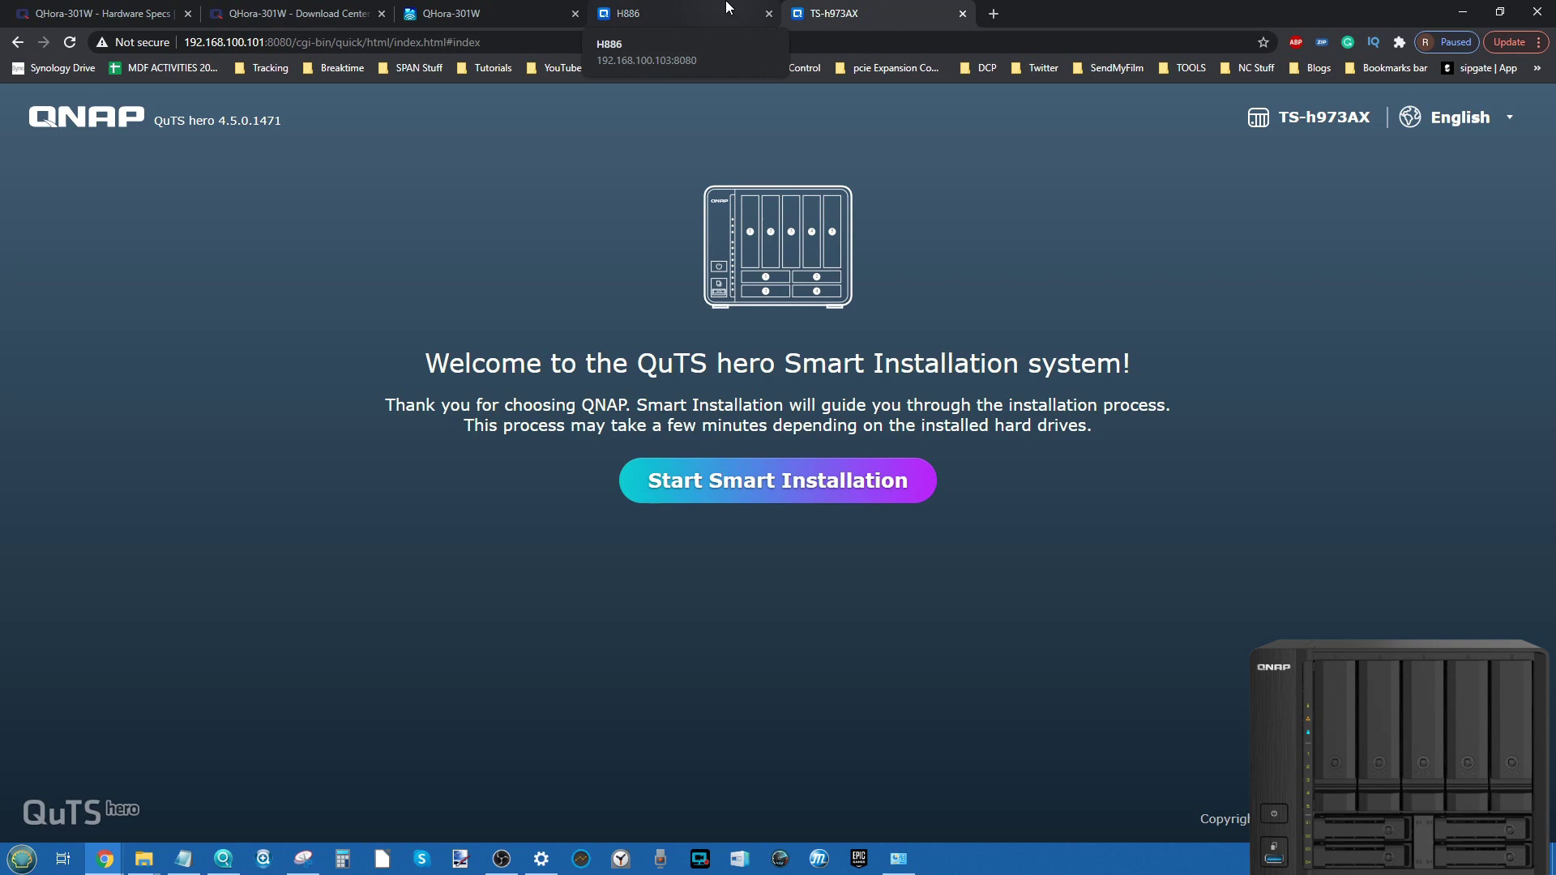
{"action": "left_click", "coordinate": [648, 9]}
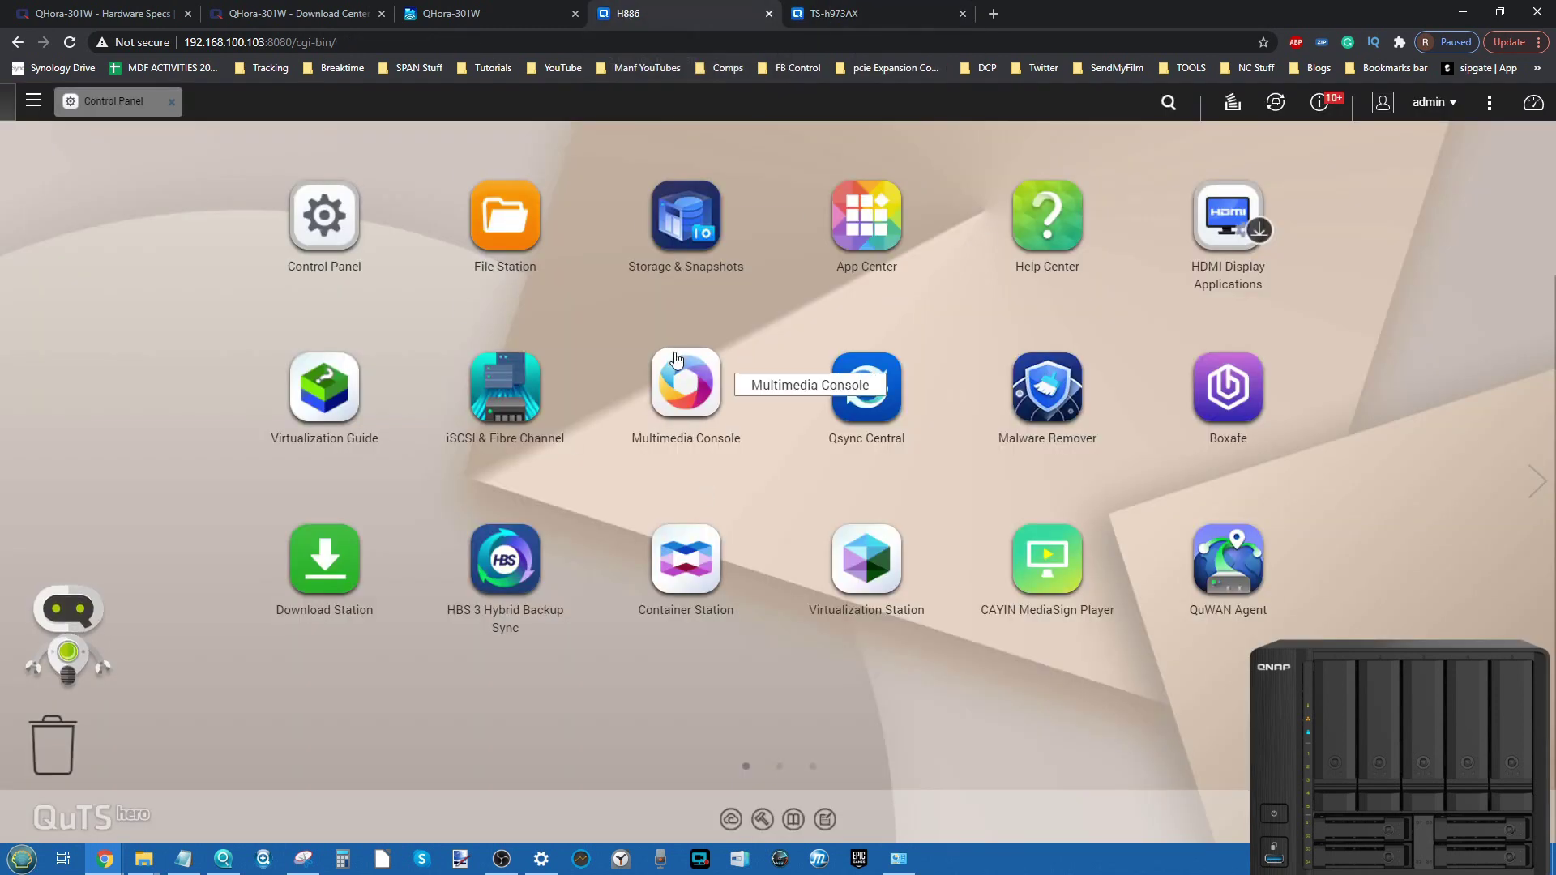
{"action": "left_click", "coordinate": [812, 17]}
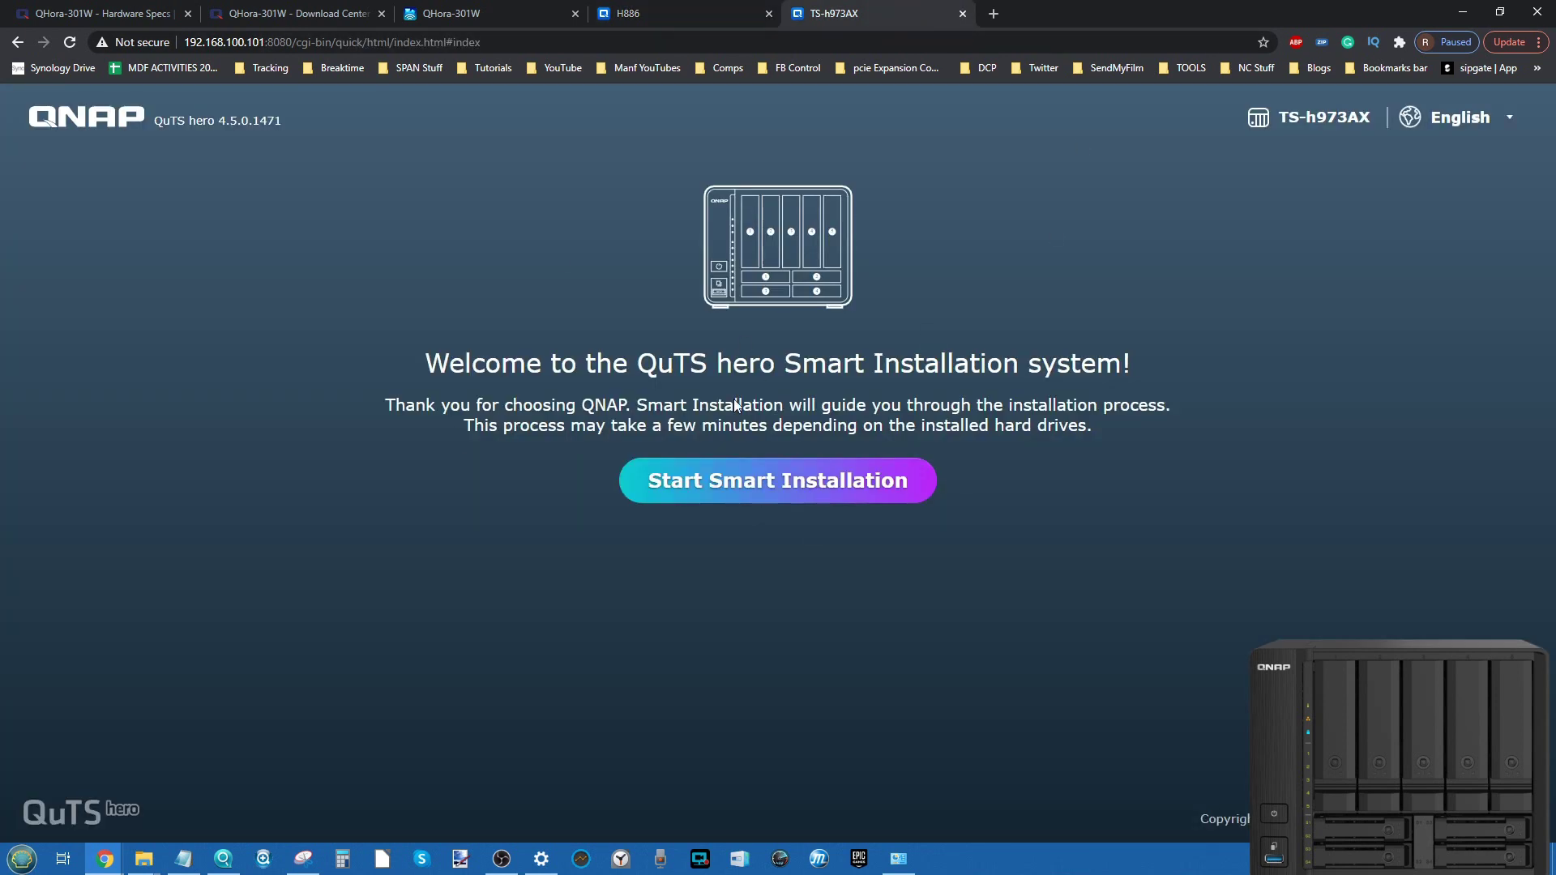
Check the language list, keep English, and start the Smart Installation wizard
{"action": "left_click_drag", "start_coordinate": [636, 365], "coordinate": [778, 364]}
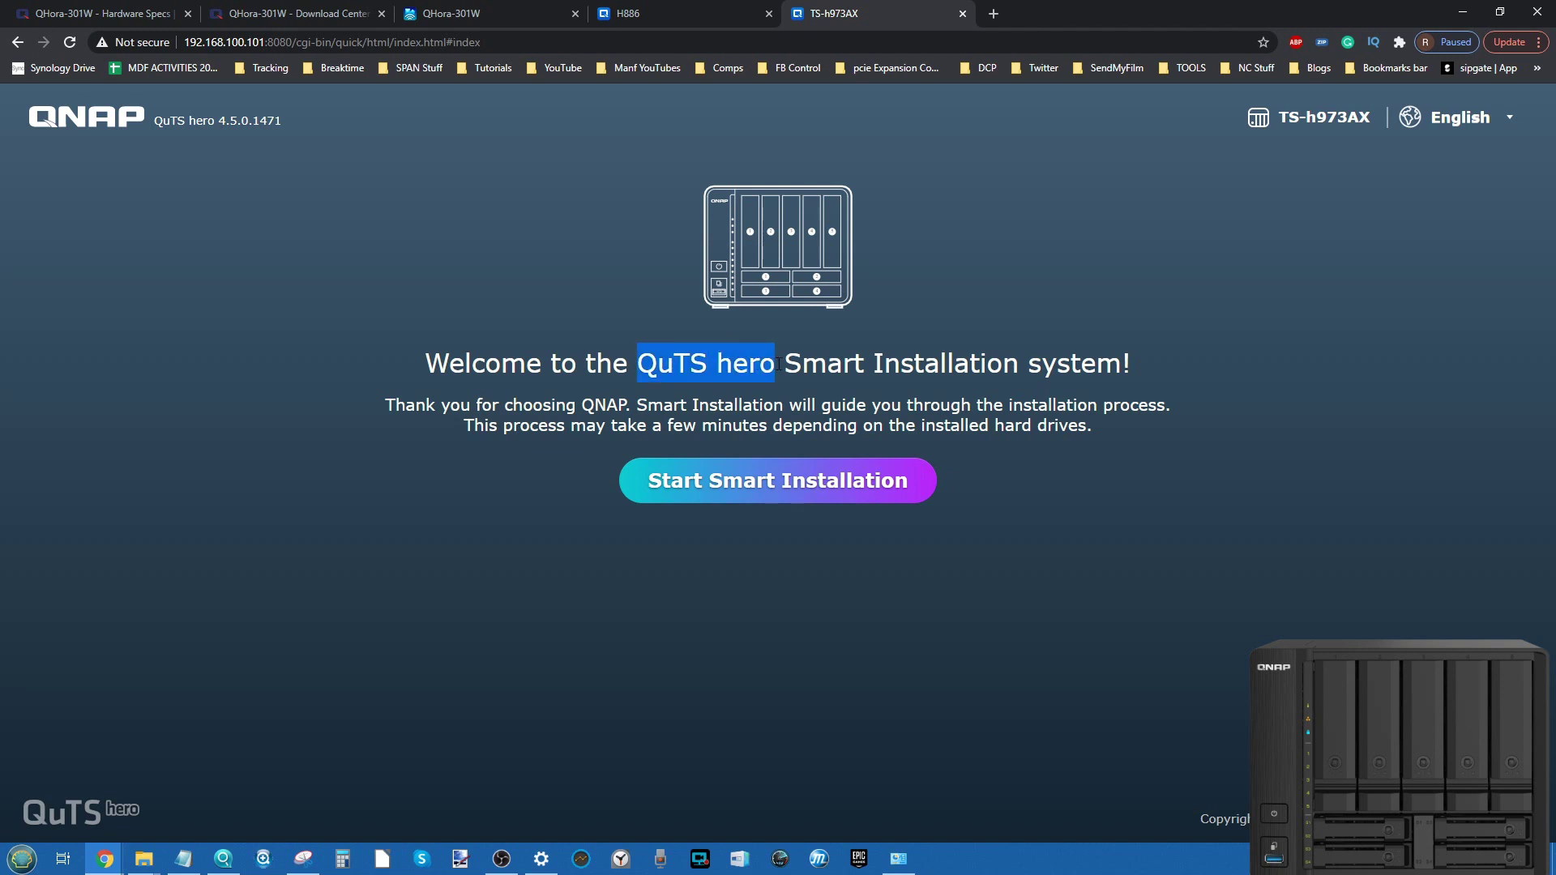
{"action": "left_click_drag", "start_coordinate": [1305, 117], "coordinate": [1355, 114]}
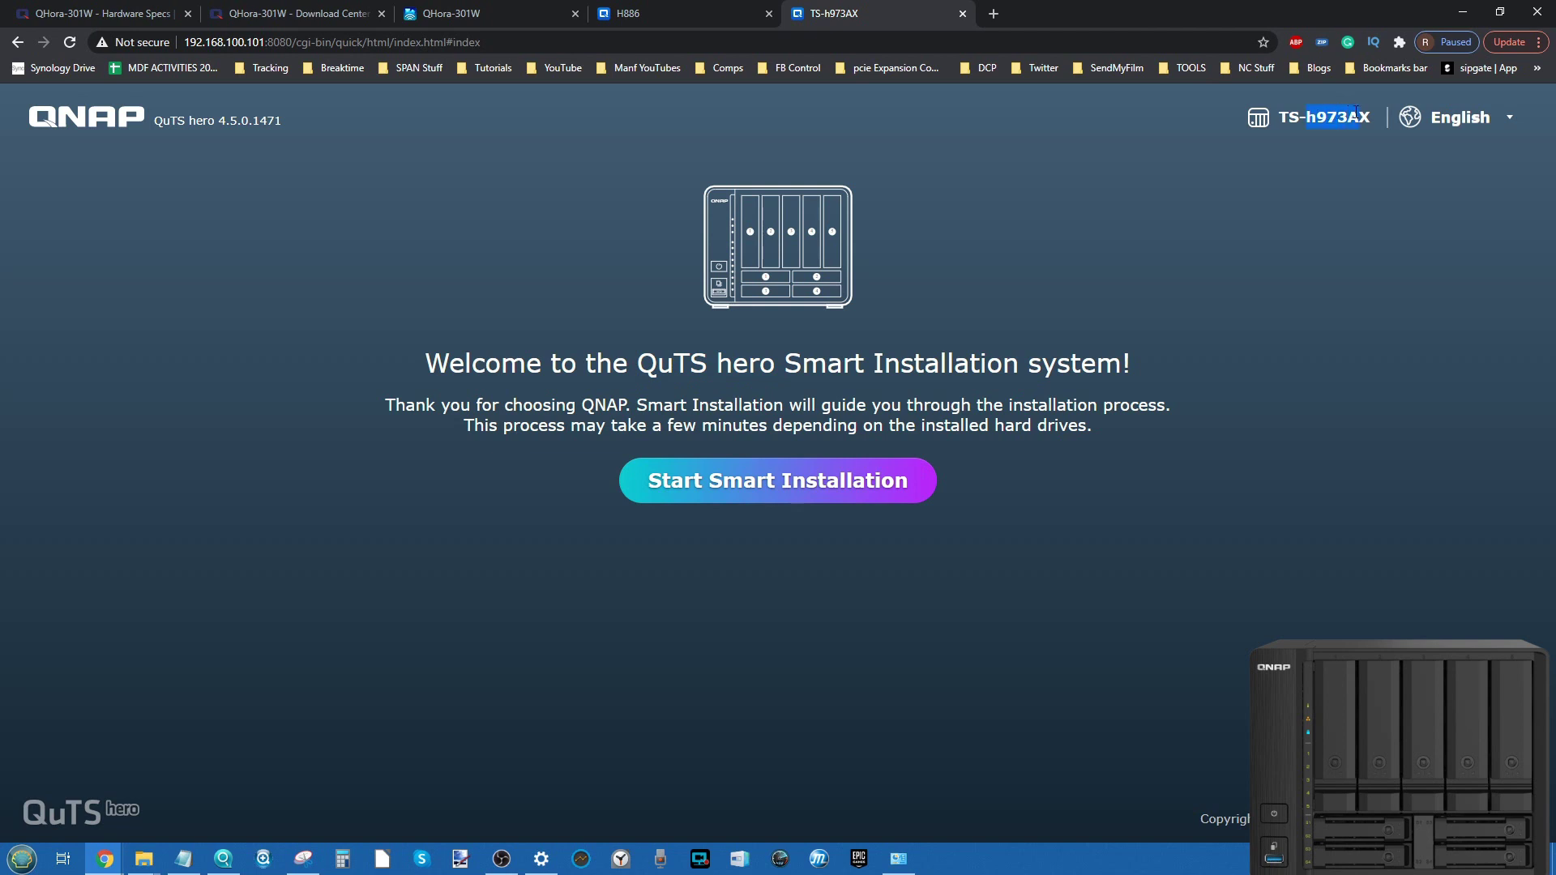
{"action": "left_click", "coordinate": [1507, 119]}
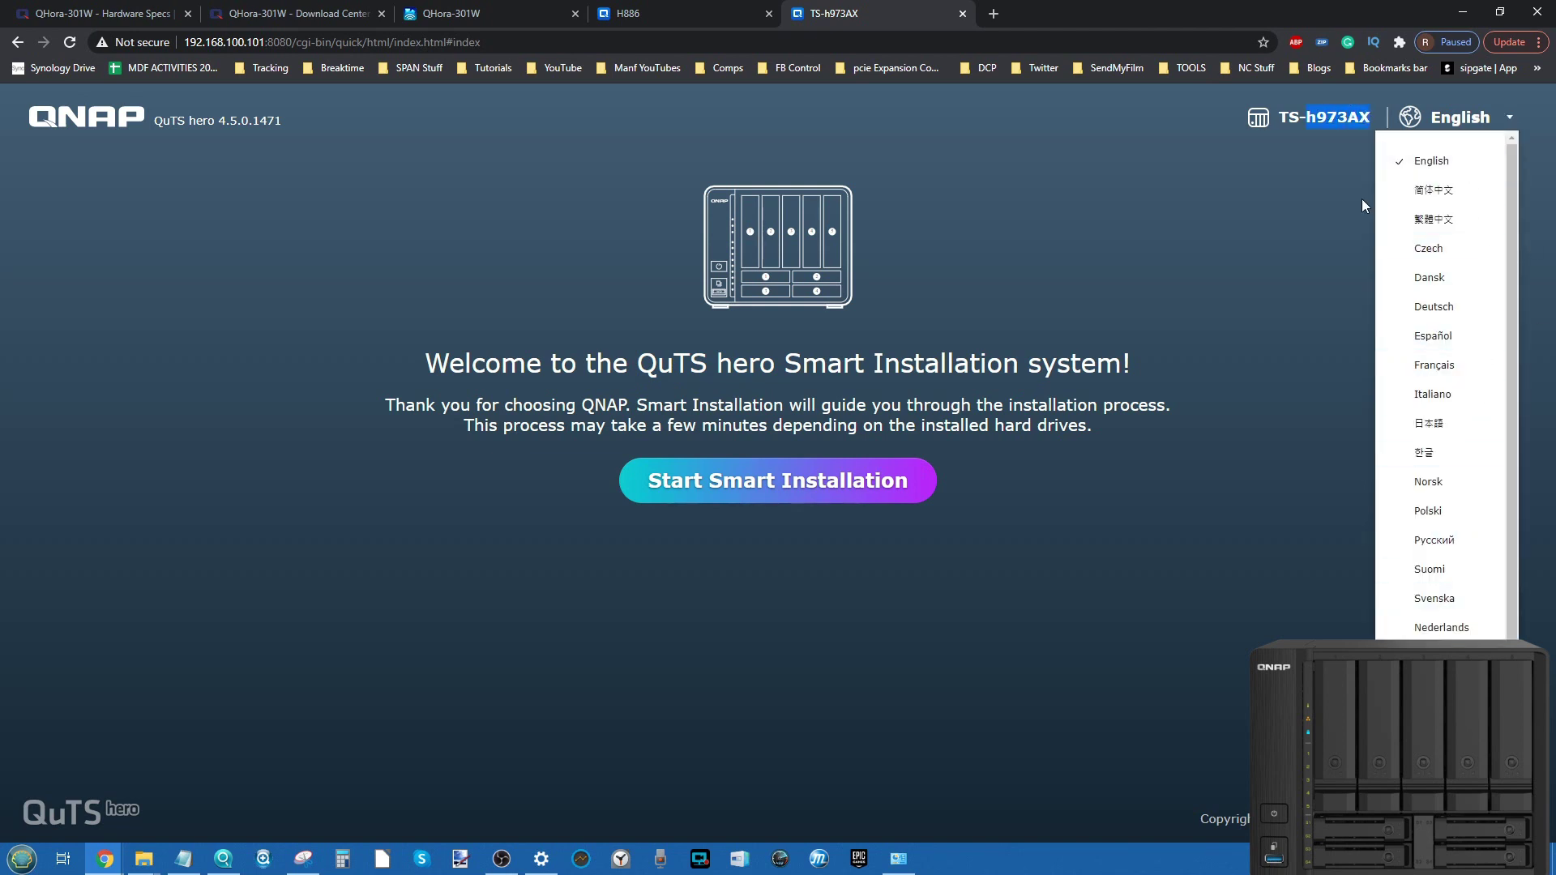
{"action": "left_click", "coordinate": [1251, 177]}
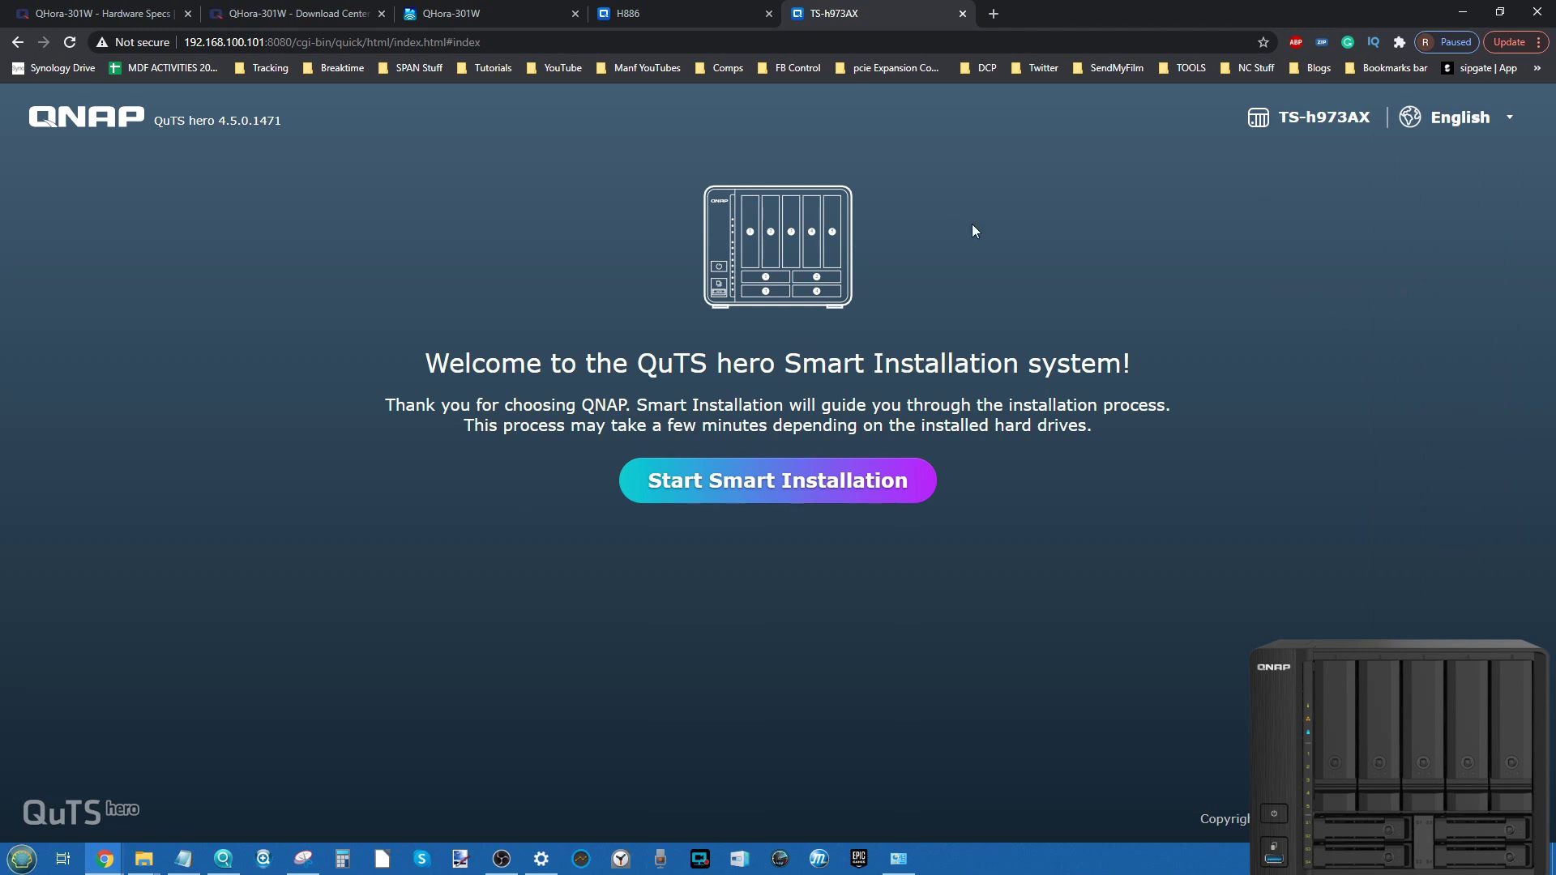
{"action": "left_click", "coordinate": [723, 494]}
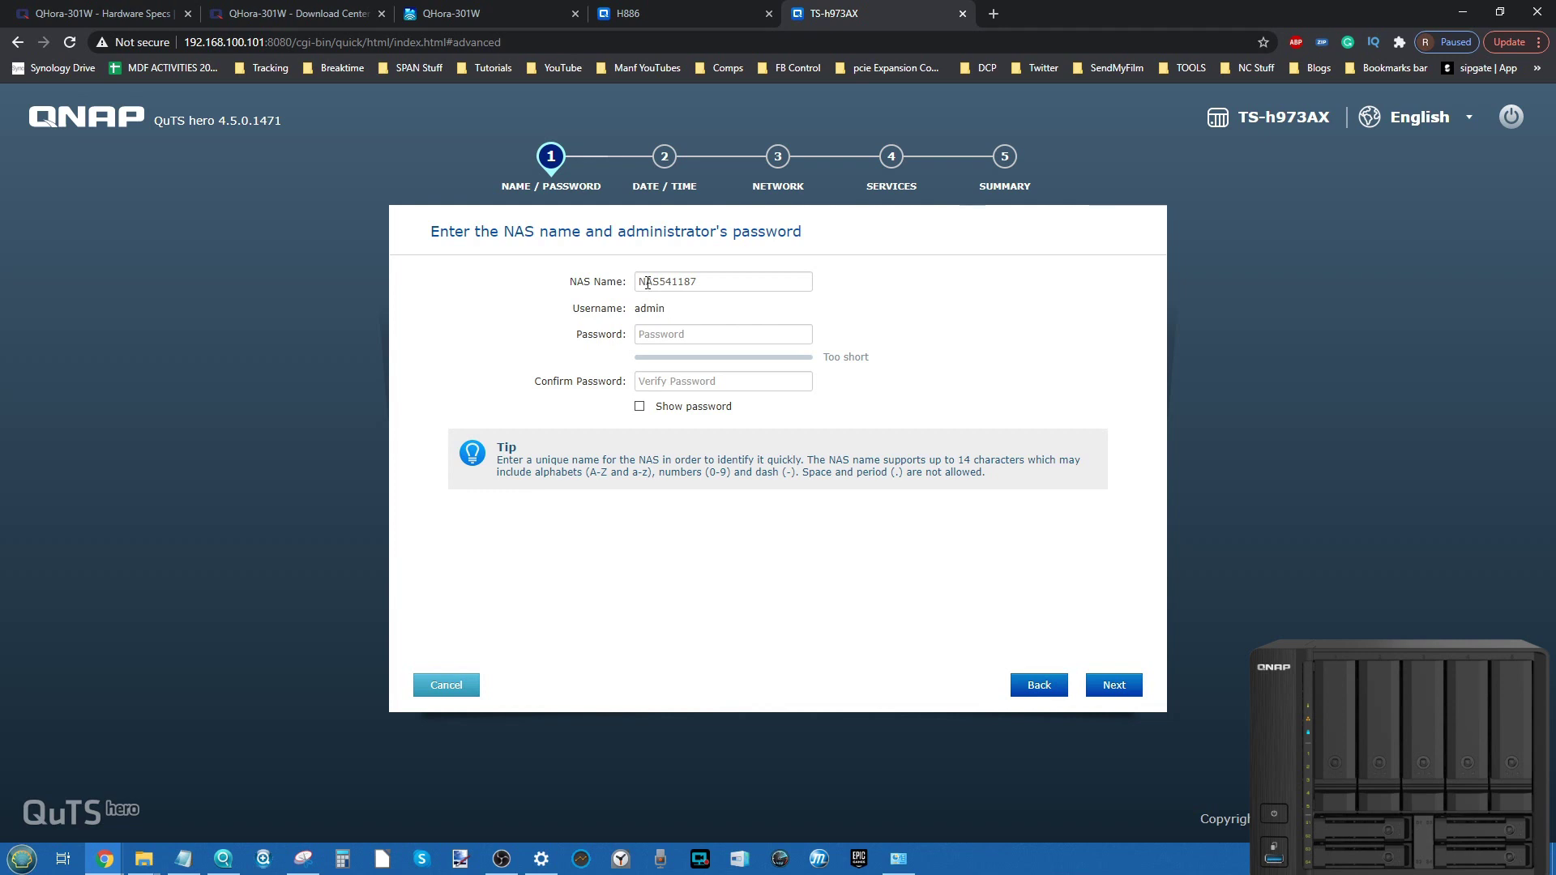
Replace the default NAS name NAS541187 with h973ax
{"action": "left_click_drag", "start_coordinate": [698, 281], "coordinate": [559, 288]}
{"action": "type", "text": "T"}
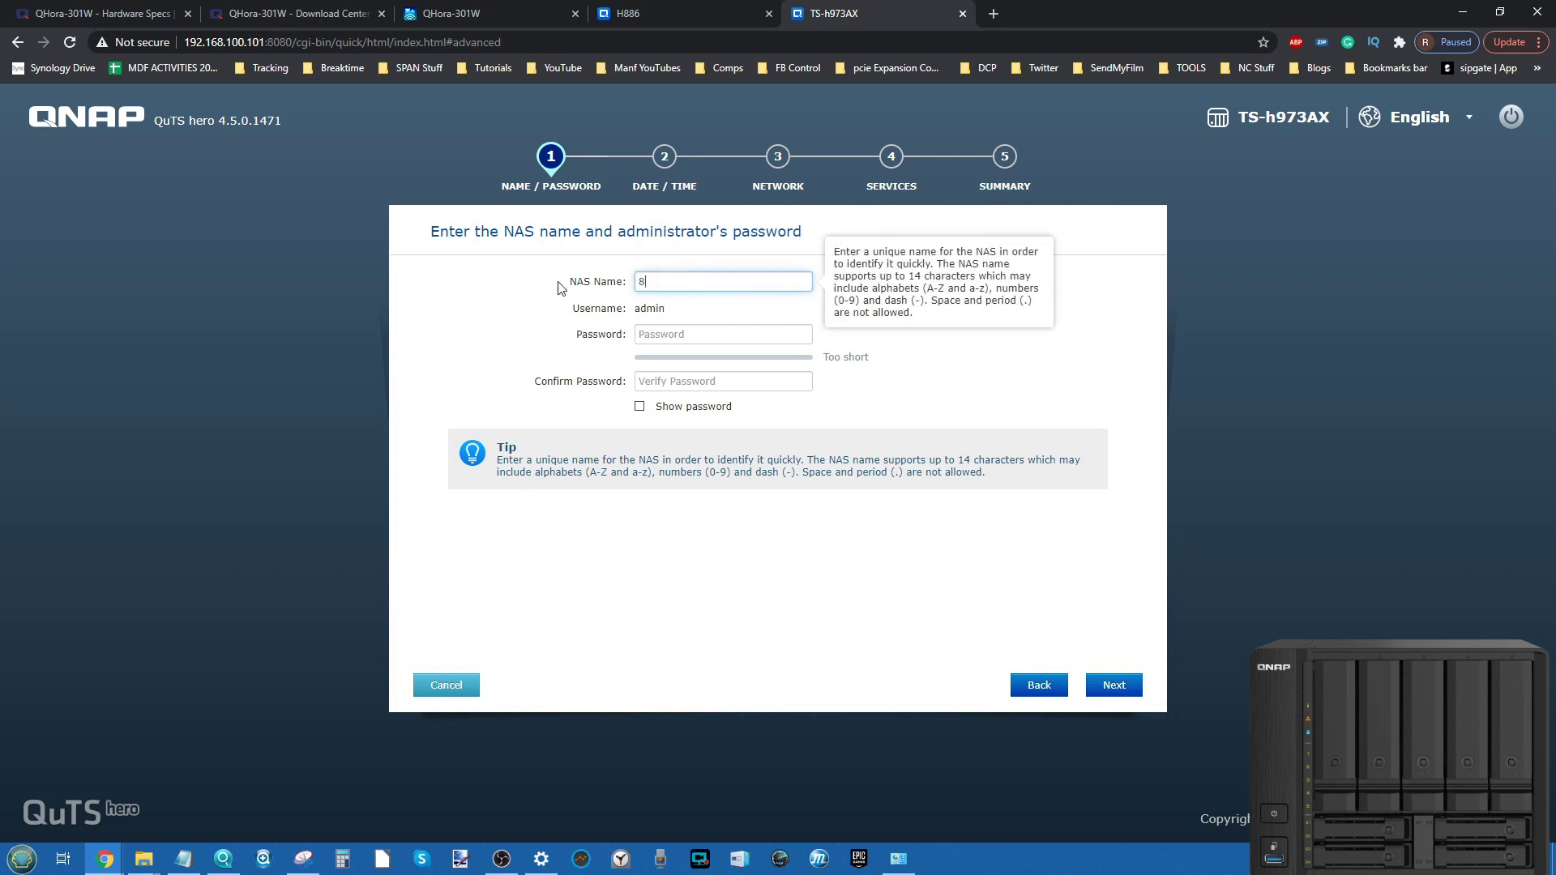
{"action": "key", "text": "BackSpace"}
{"action": "type", "text": "TS"}
{"action": "key", "text": "BackSpace"}
{"action": "key", "text": "BackSpace"}
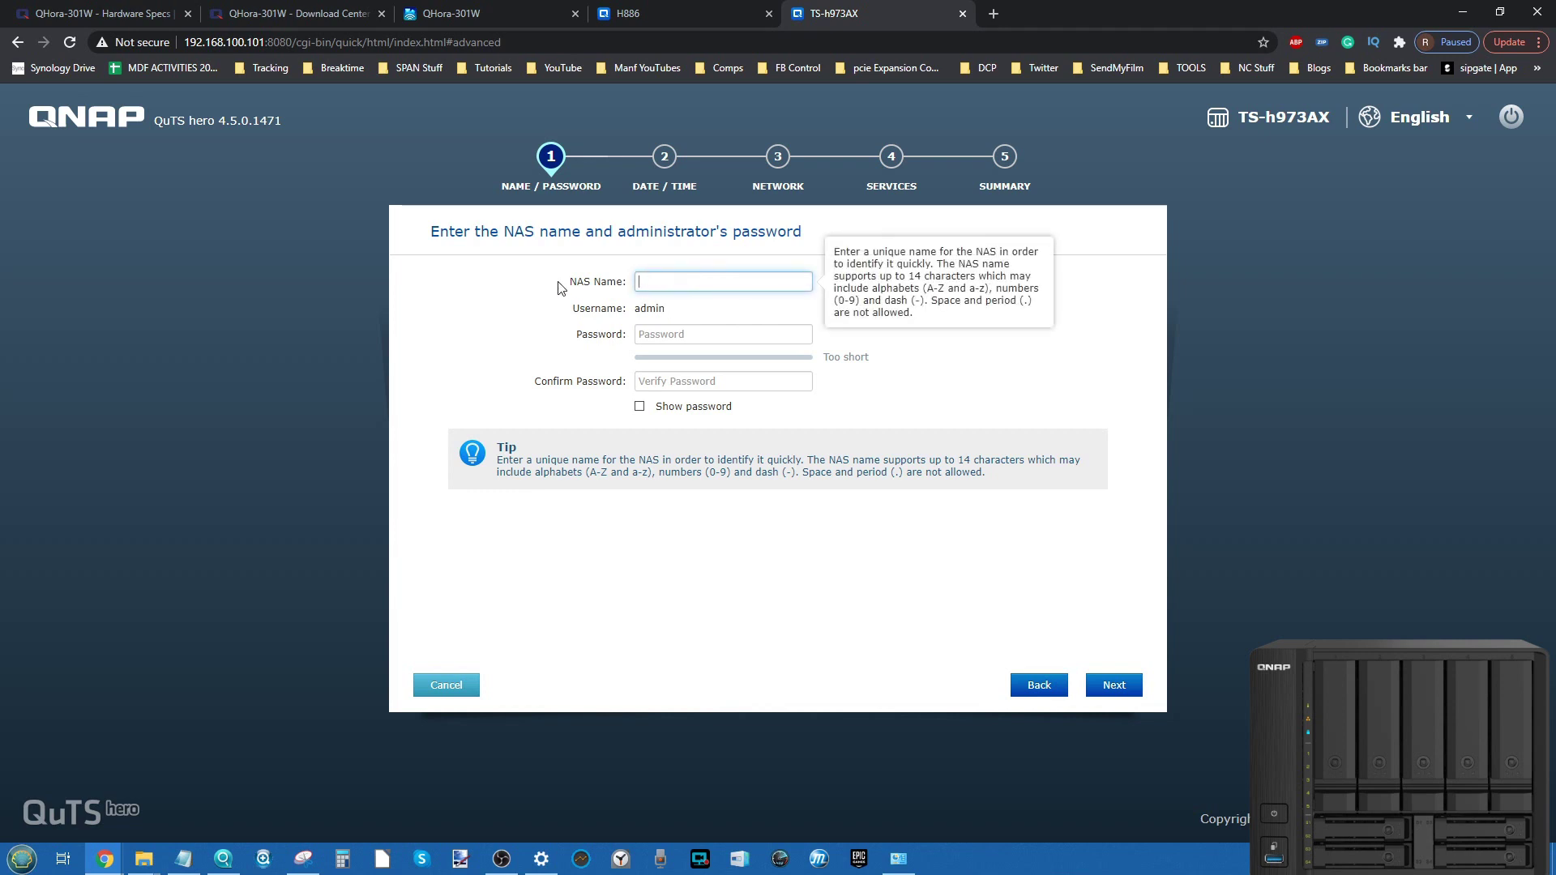
{"action": "type", "text": "h973ax"}
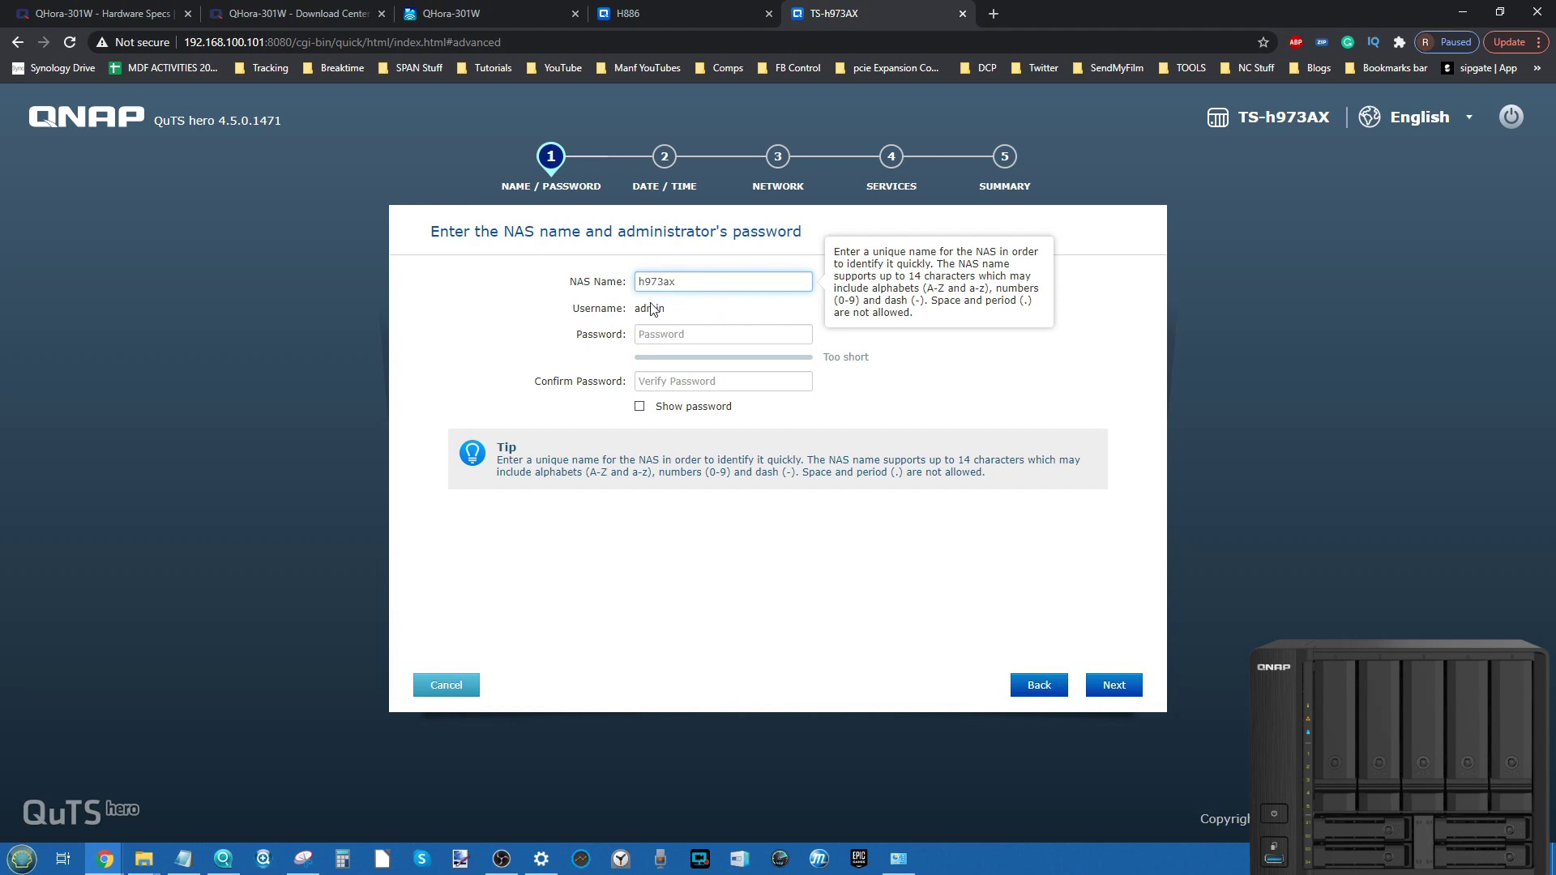
Enter and confirm the administrator password, then advance past date and time to network settings
{"action": "left_click", "coordinate": [688, 333]}
{"action": "type", "text": "••••••••"}
{"action": "key", "text": "Tab"}
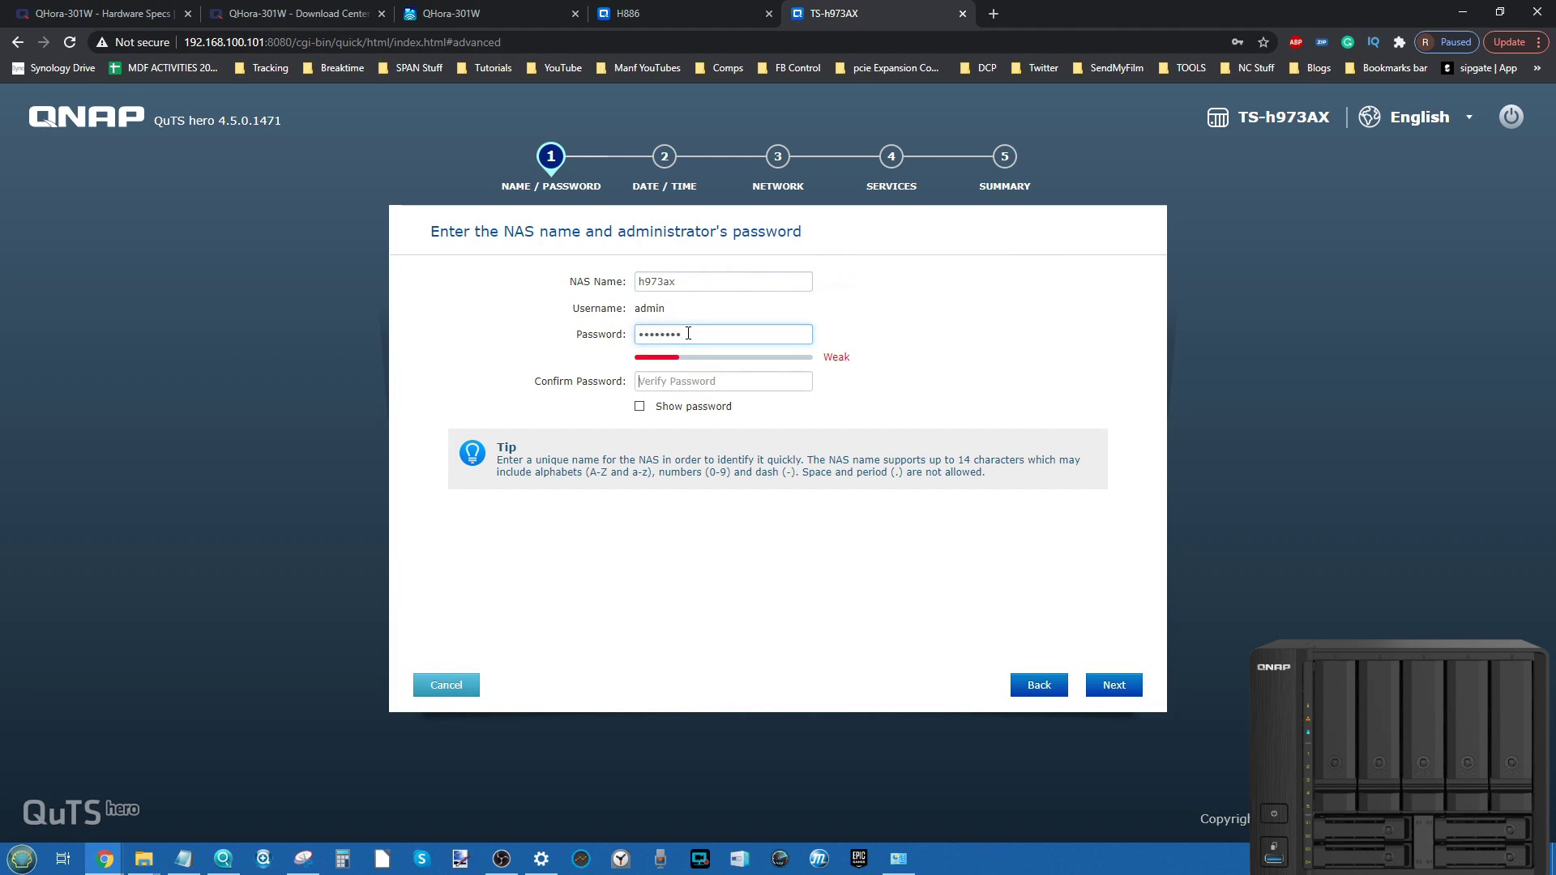
{"action": "type", "text": "•••••••"}
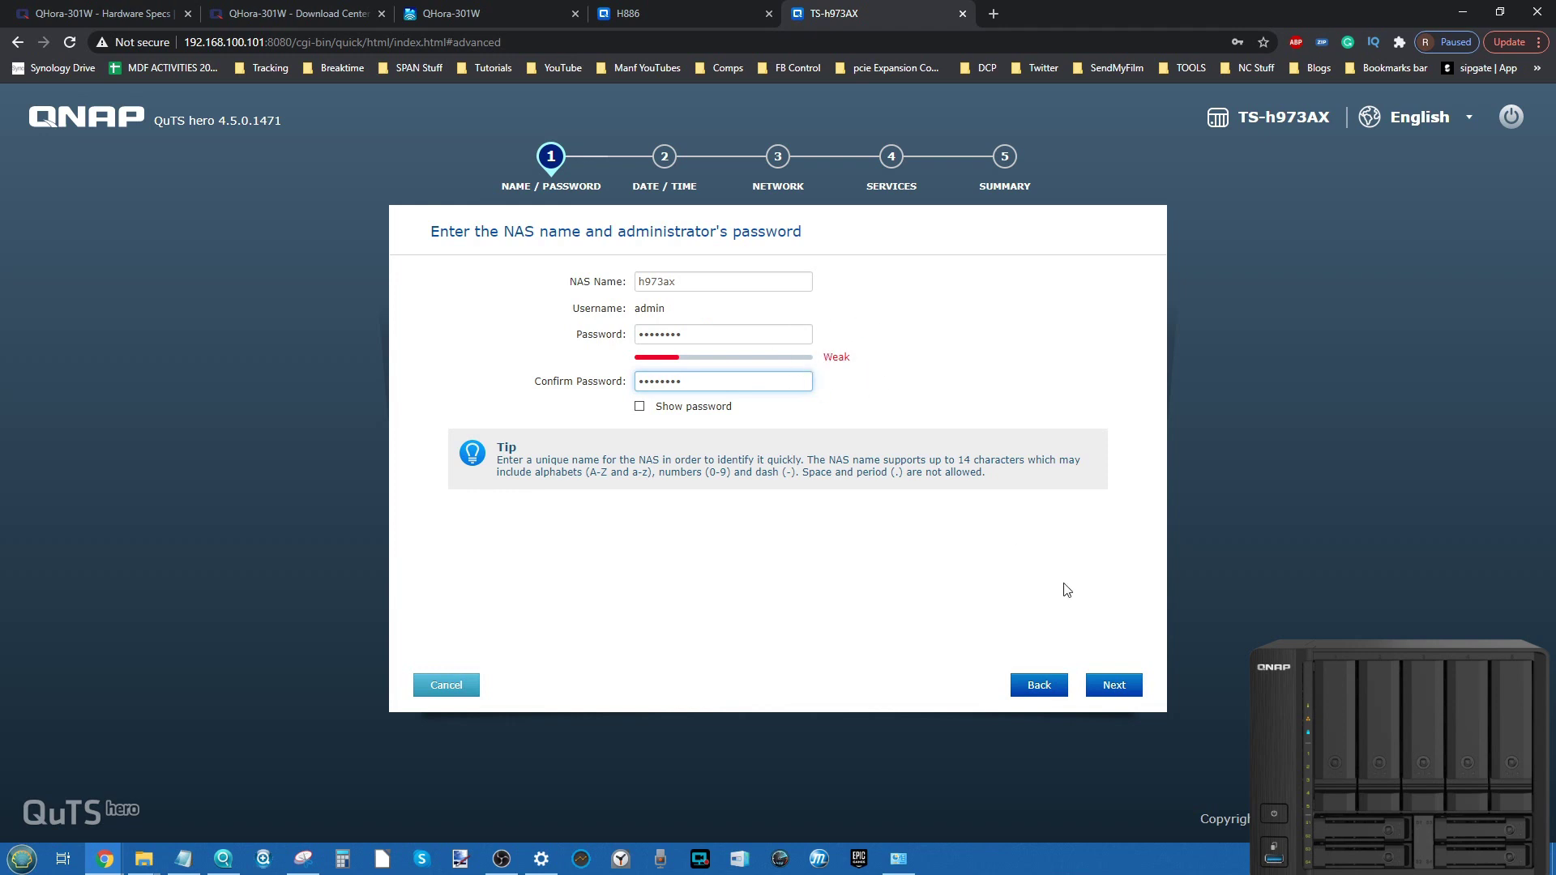
{"action": "left_click", "coordinate": [1125, 685]}
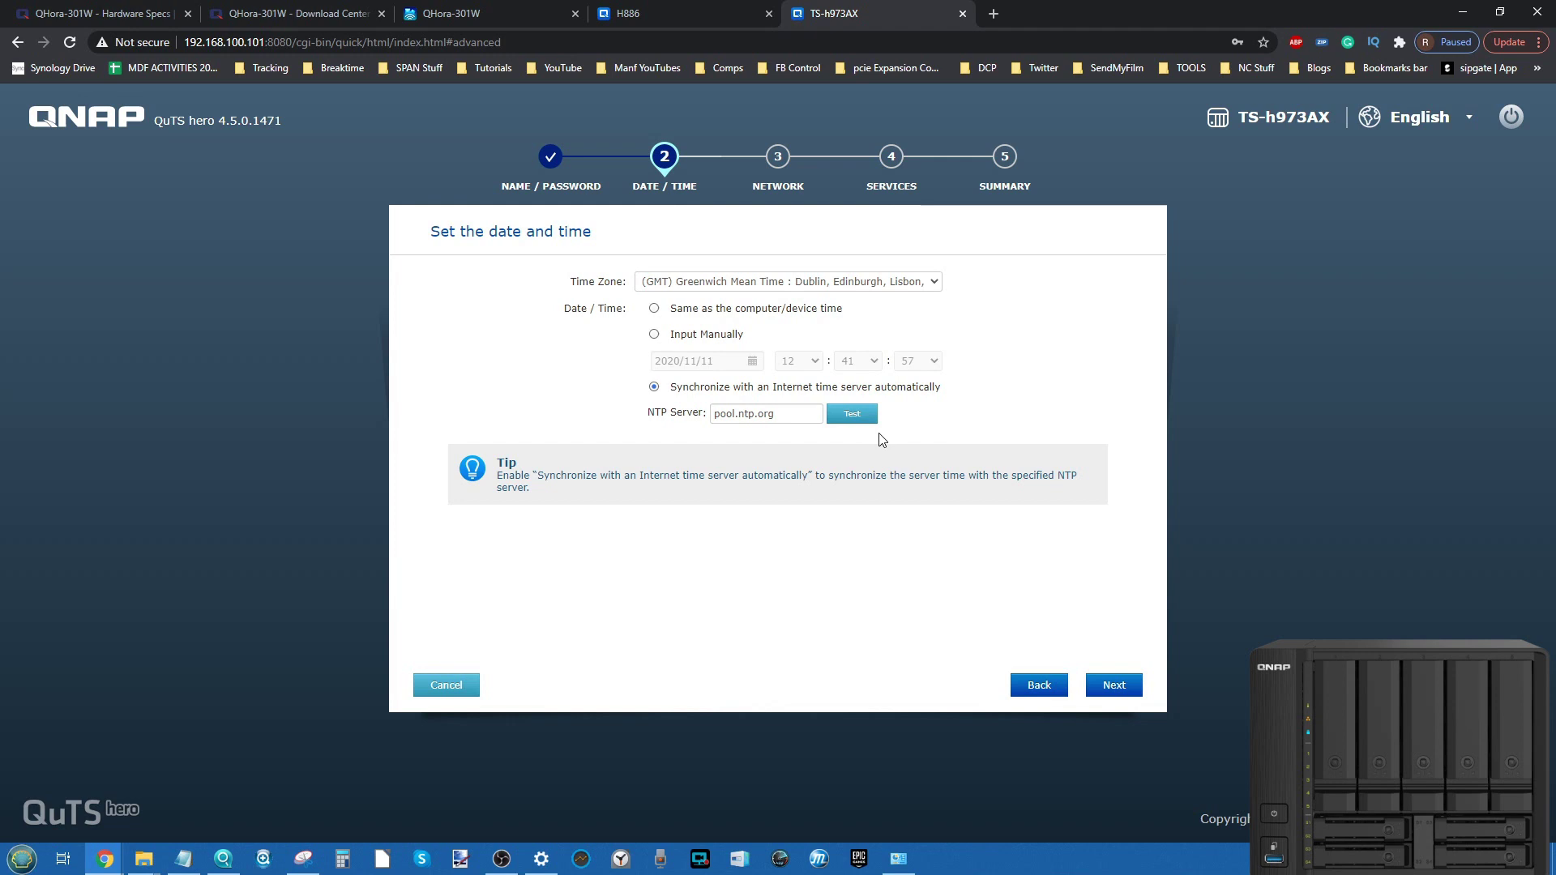
{"action": "left_click", "coordinate": [1111, 685]}
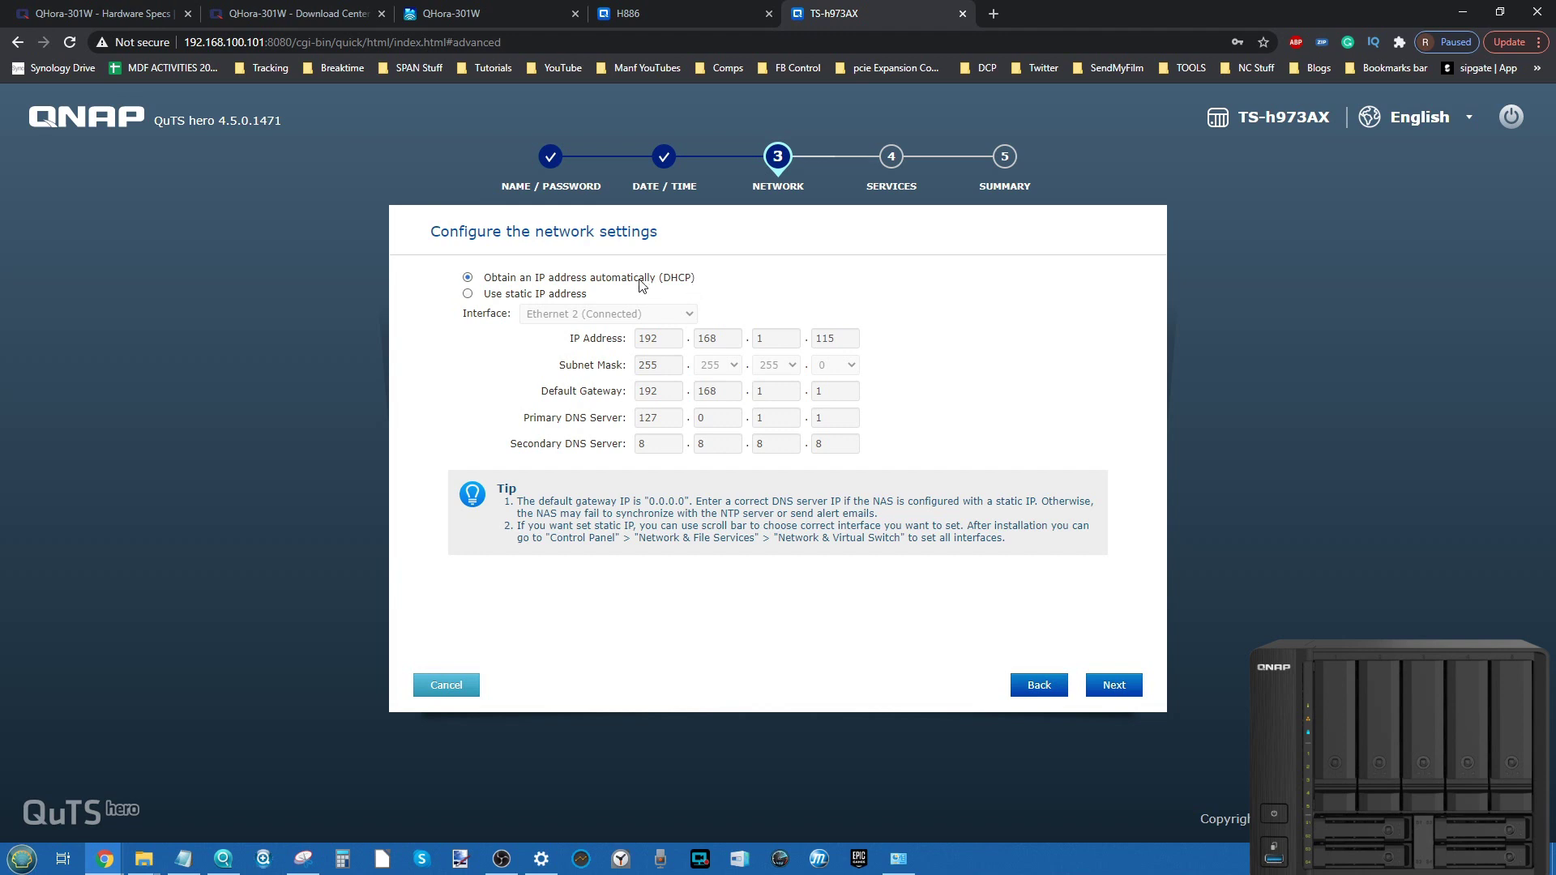
Keep automatic DHCP addressing and advance through file transfer services to the summary
{"action": "left_click", "coordinate": [1126, 683]}
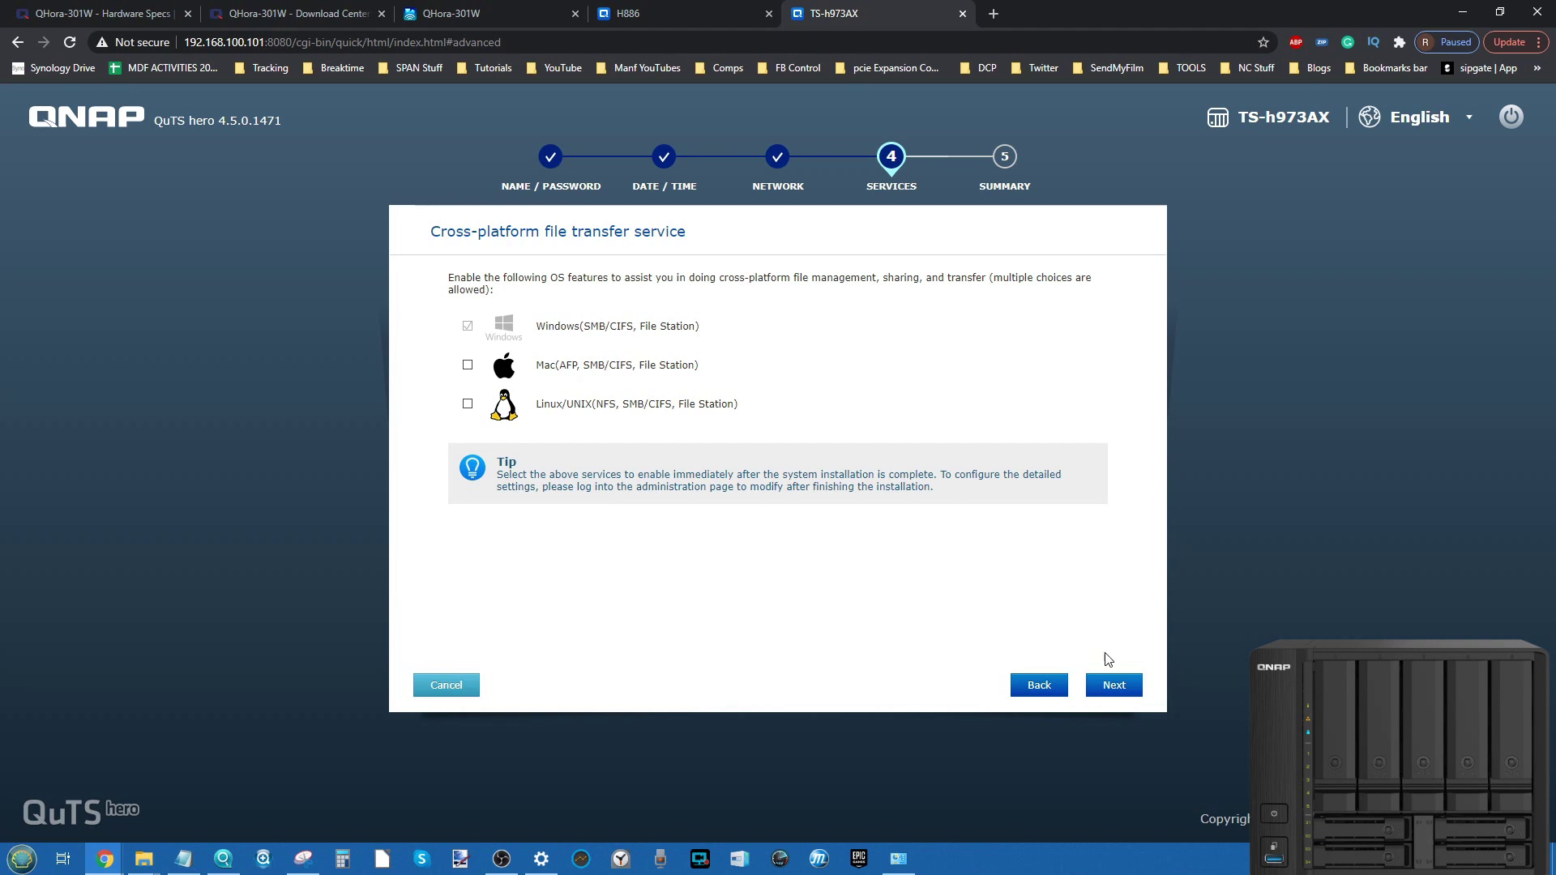
{"action": "left_click", "coordinate": [1113, 685]}
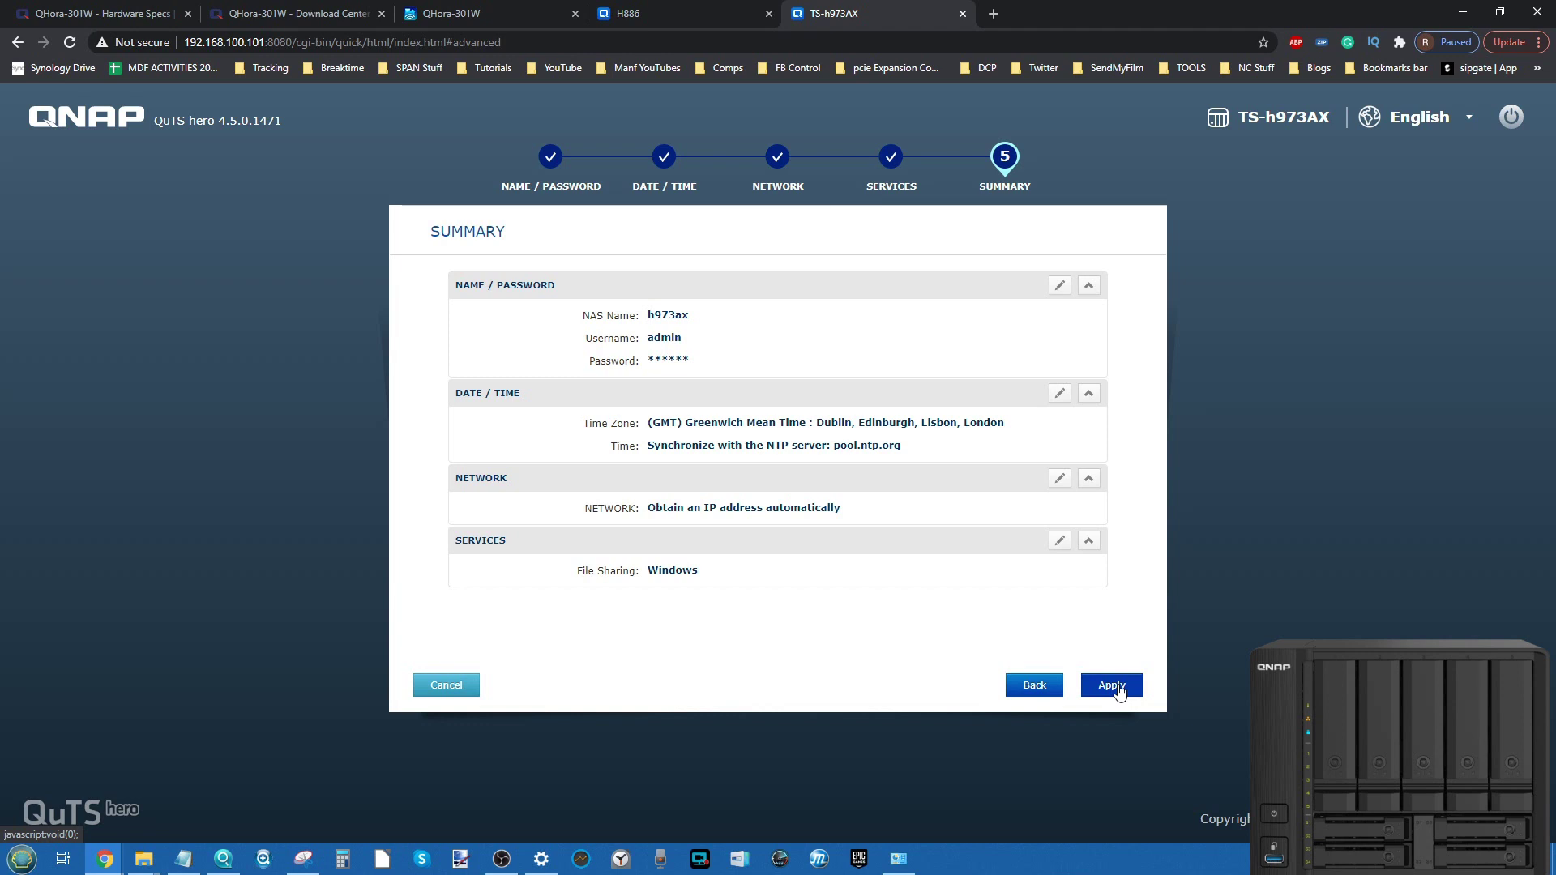
Keep only Windows (SMB/CIFS) sharing and apply the summary settings
{"action": "left_click", "coordinate": [1111, 686]}
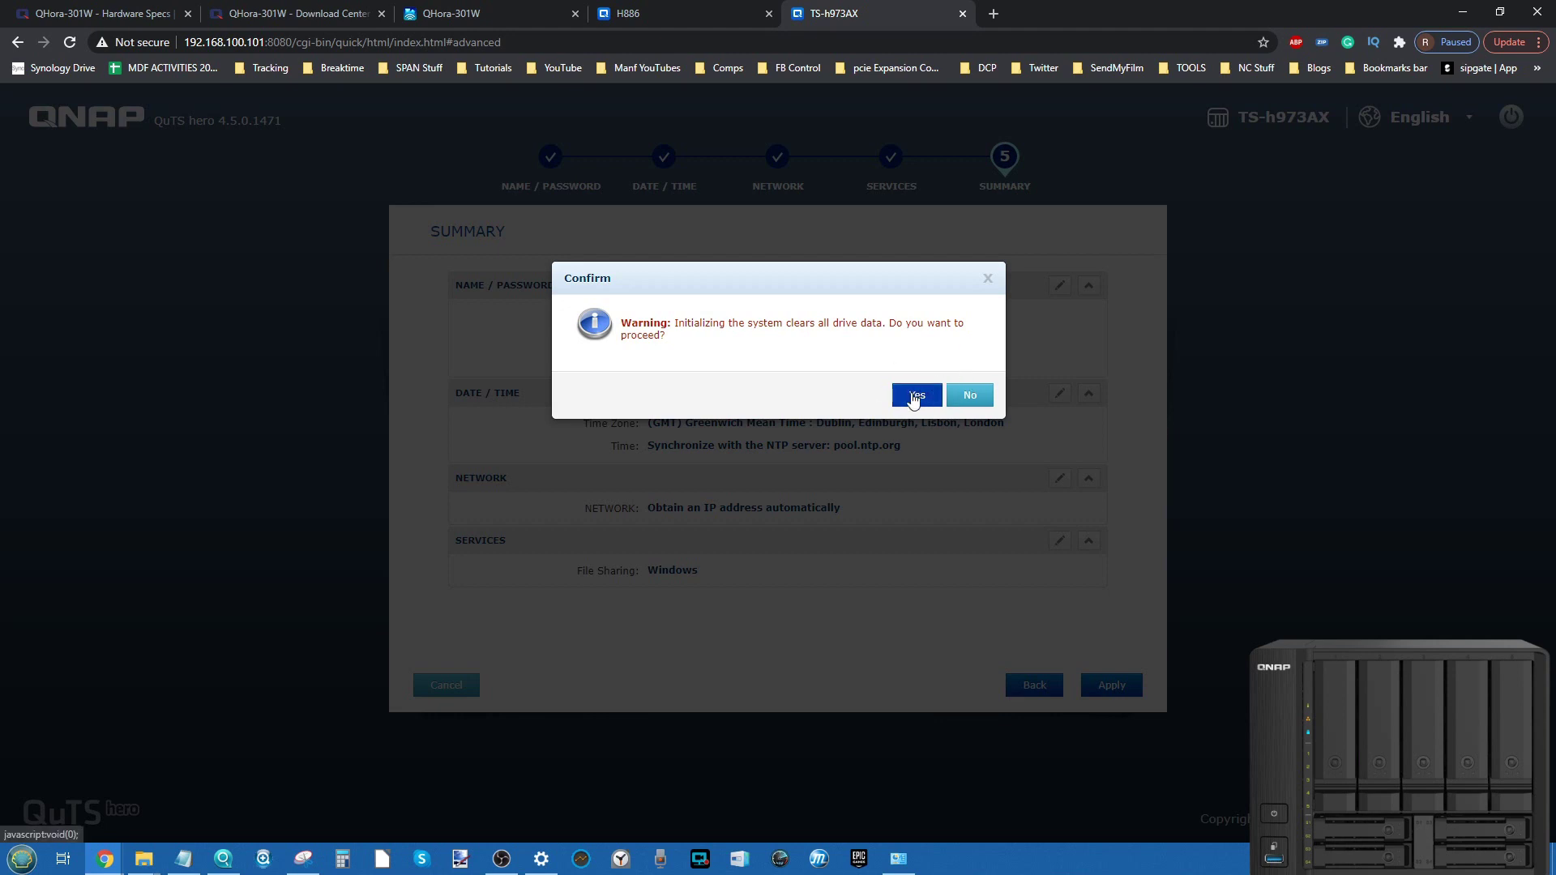
Confirm the drive-clearing warning so initialization runs to the Congratulations page
{"action": "left_click", "coordinate": [916, 396]}
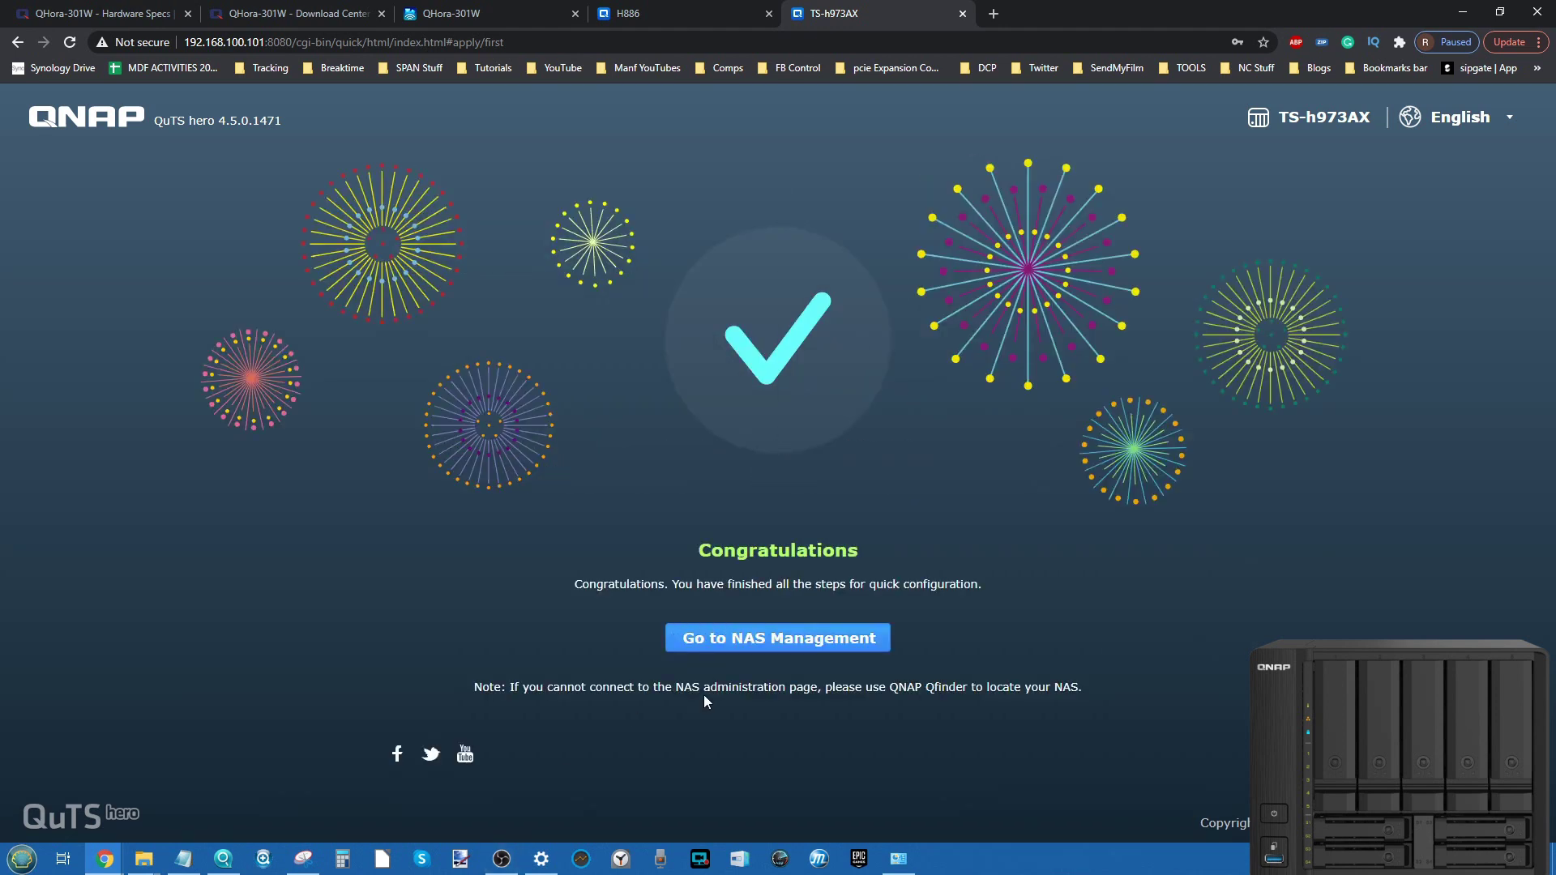
Go to NAS Management and log in with username admin and the administrator password
{"action": "left_click", "coordinate": [772, 639]}
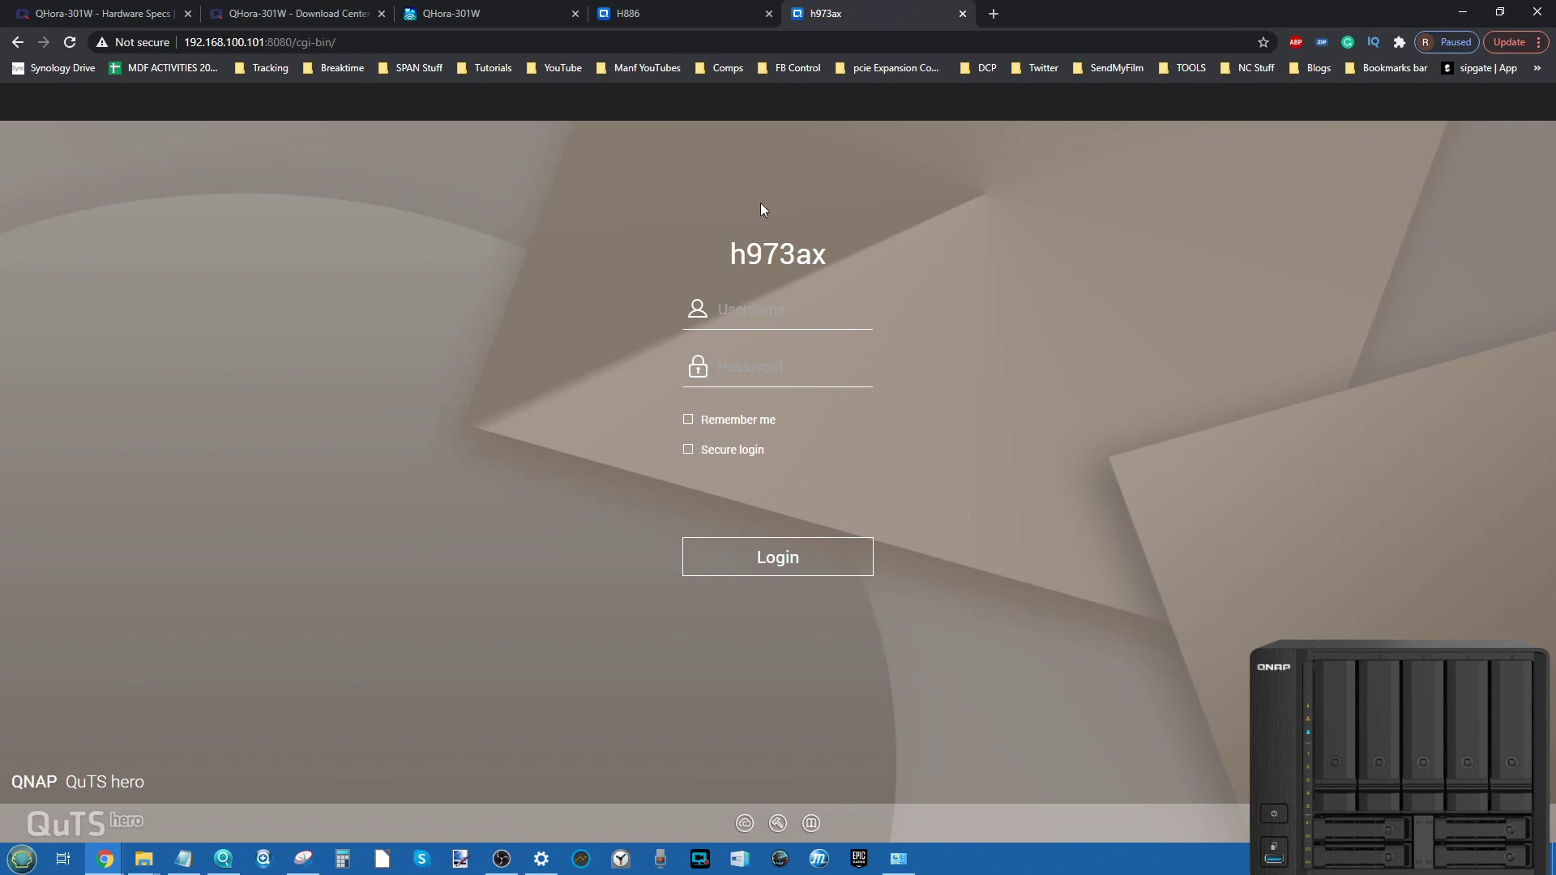
{"action": "type", "text": "admin"}
{"action": "key", "text": "Tab"}
{"action": "type", "text": "******"}
{"action": "key", "text": "Return"}
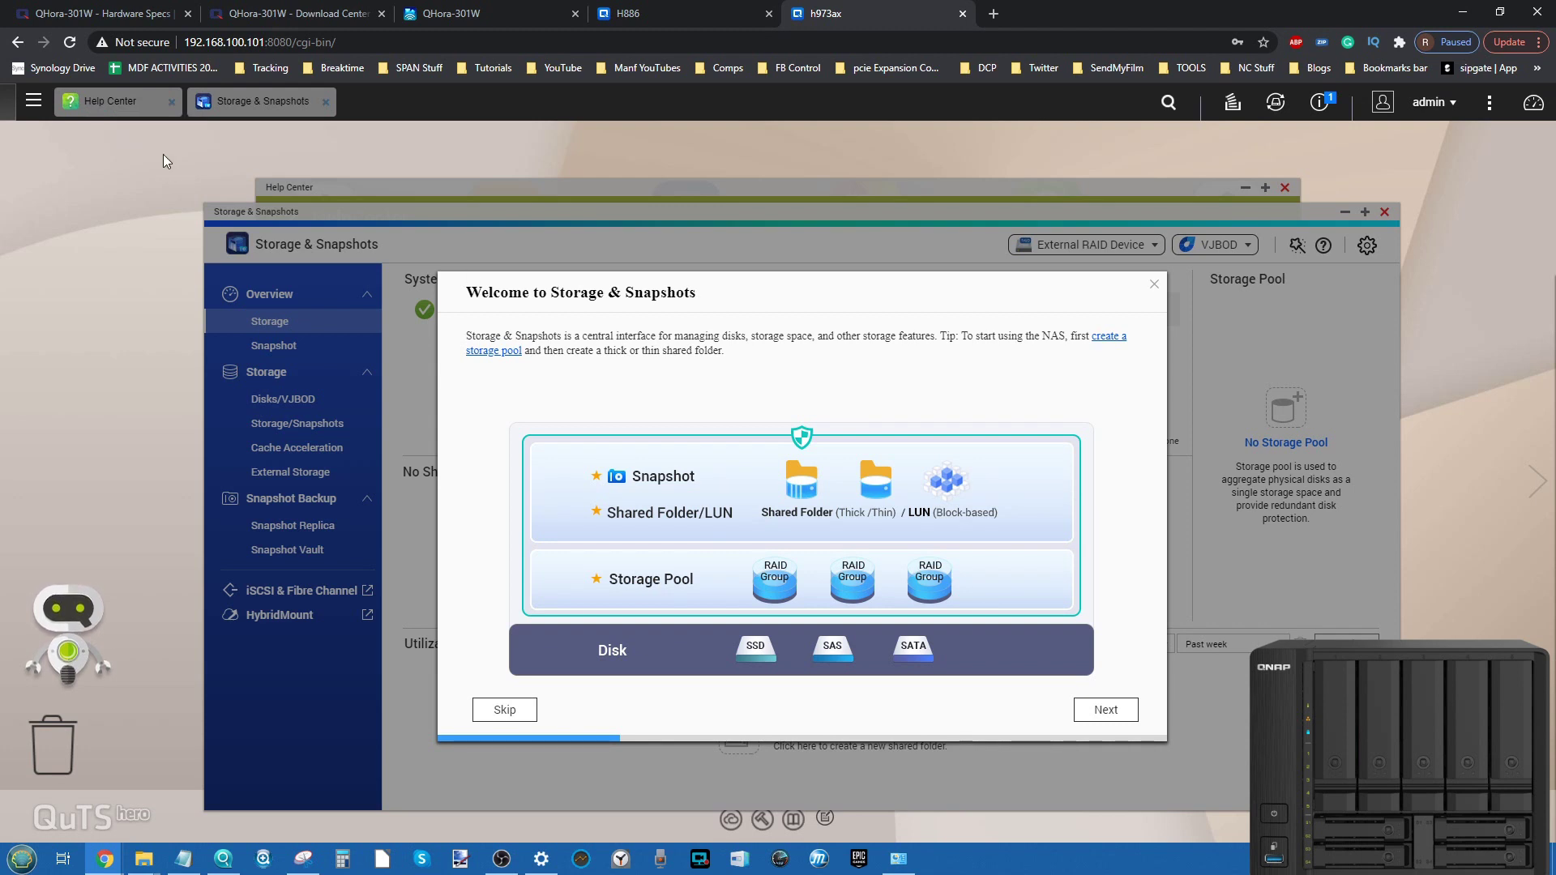
Turn off Help Center auto-launch and close the Help Center window
{"action": "left_click", "coordinate": [140, 101]}
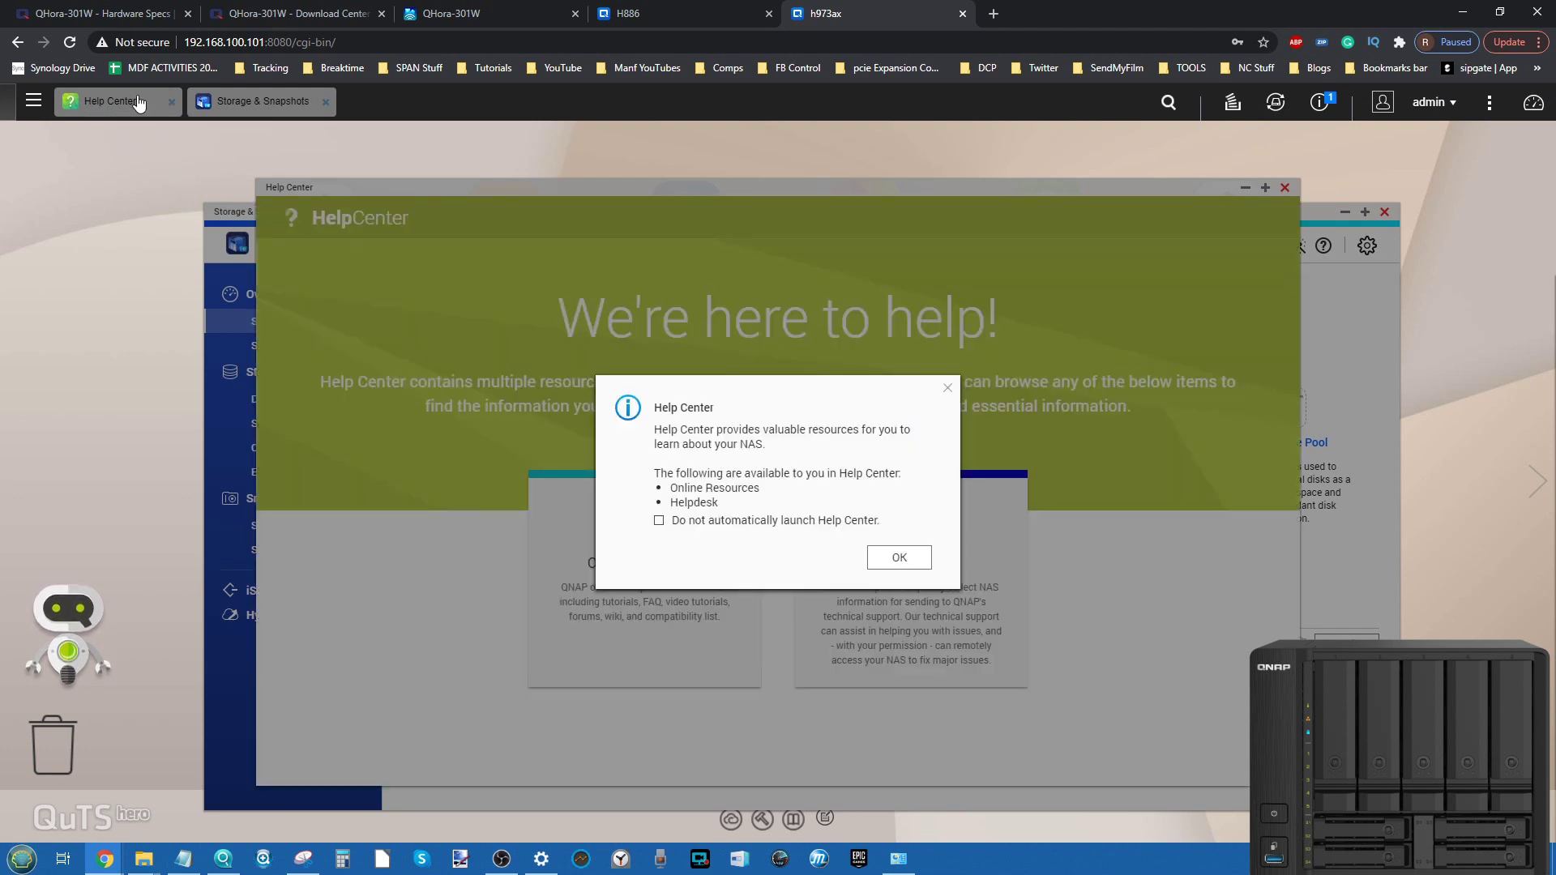
{"action": "left_click", "coordinate": [758, 525]}
{"action": "left_click", "coordinate": [900, 558]}
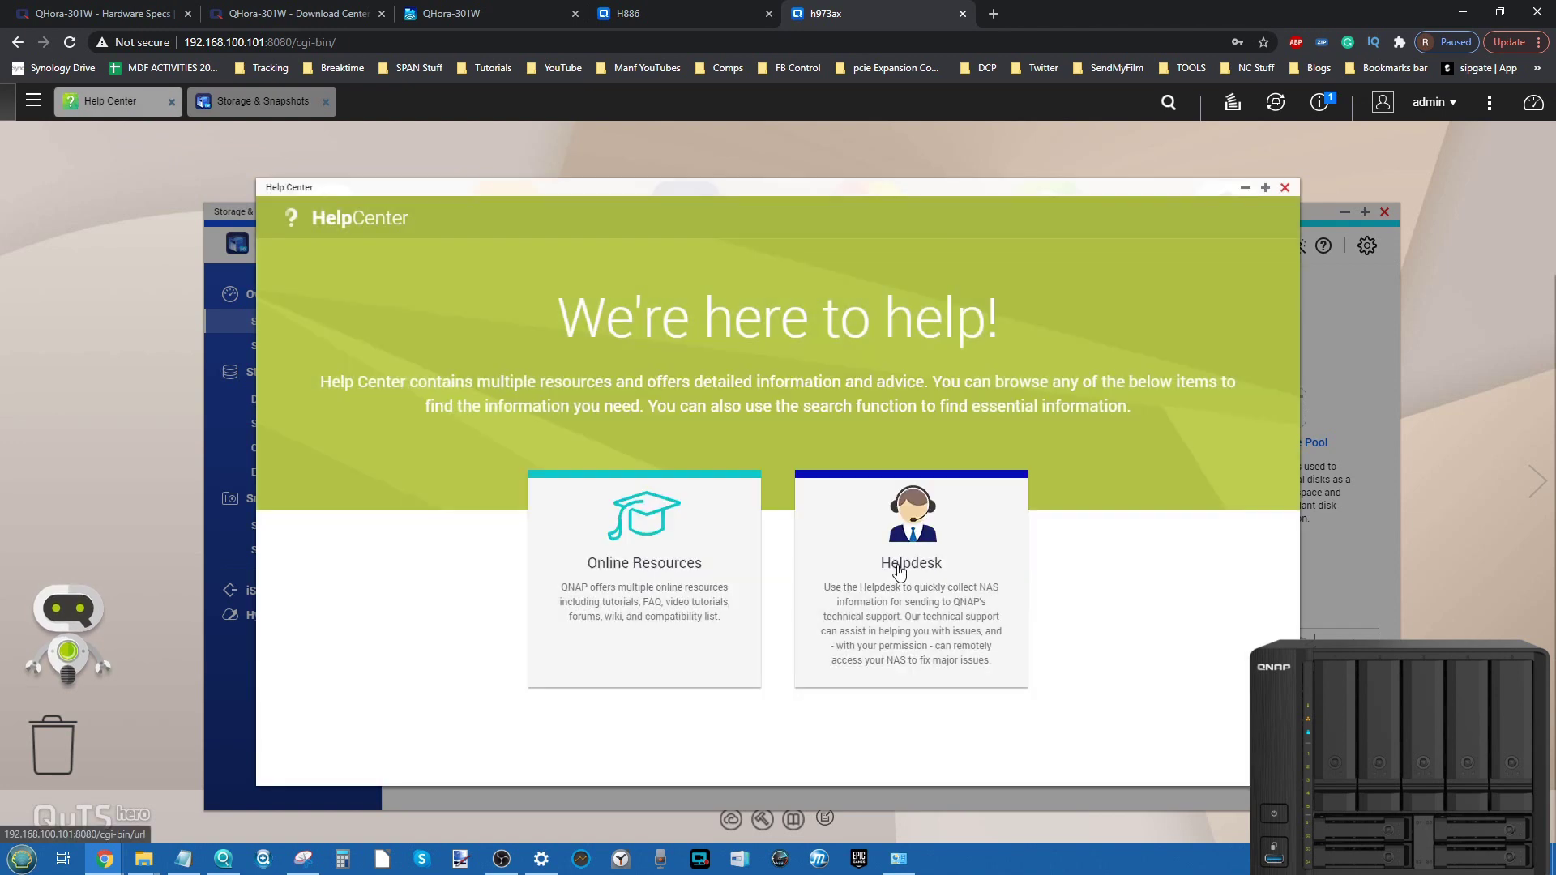
{"action": "left_click", "coordinate": [1285, 188]}
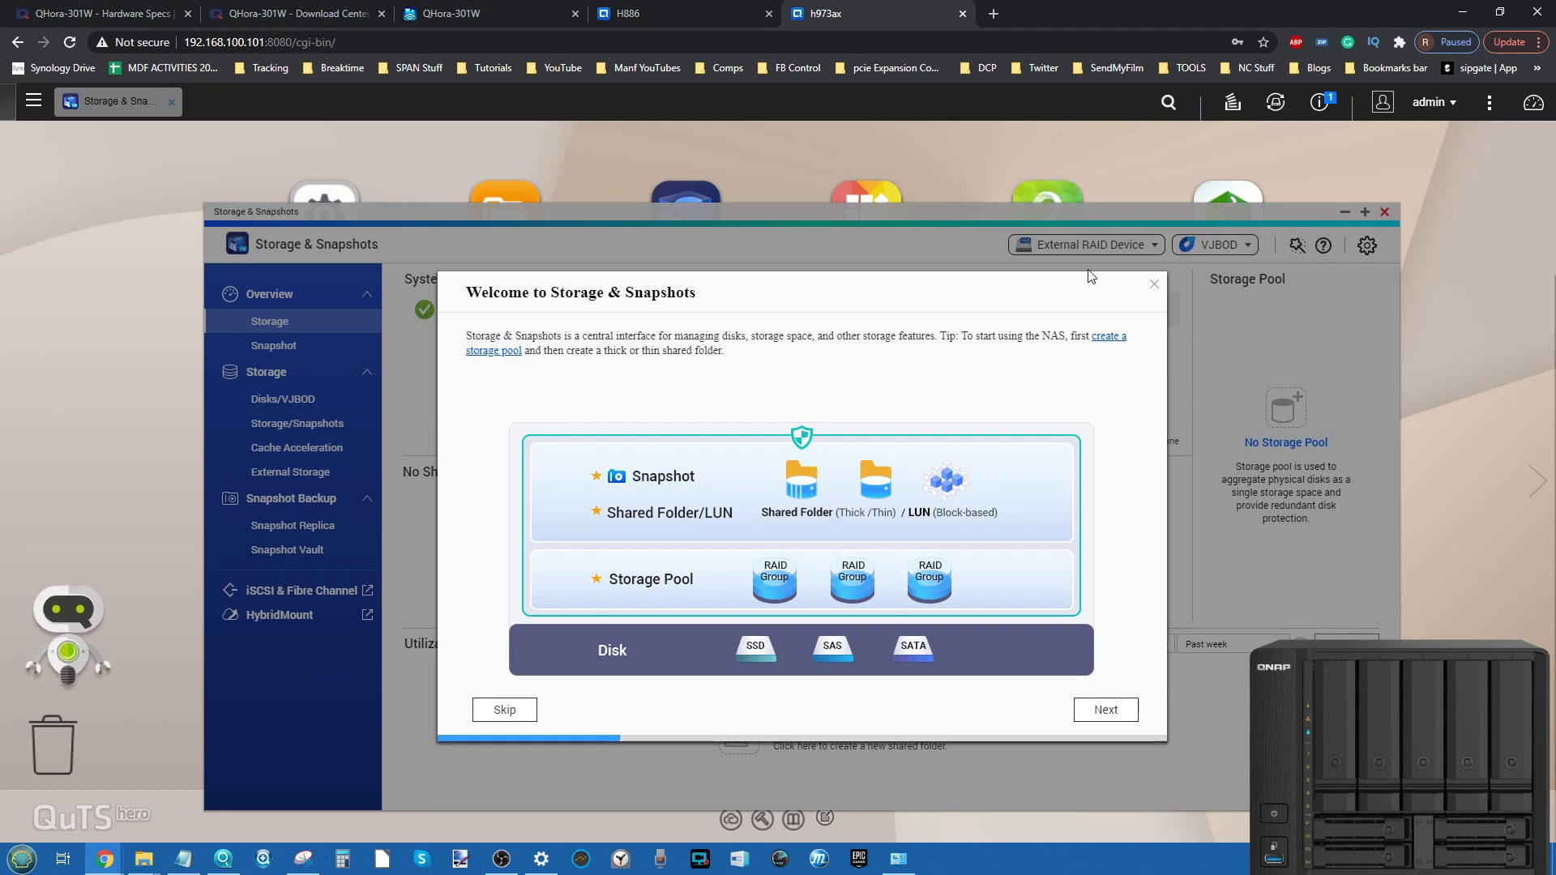
Skip the storage welcome tour, suppress the license message, and reopen Storage & Snapshots
{"action": "left_click", "coordinate": [1154, 283]}
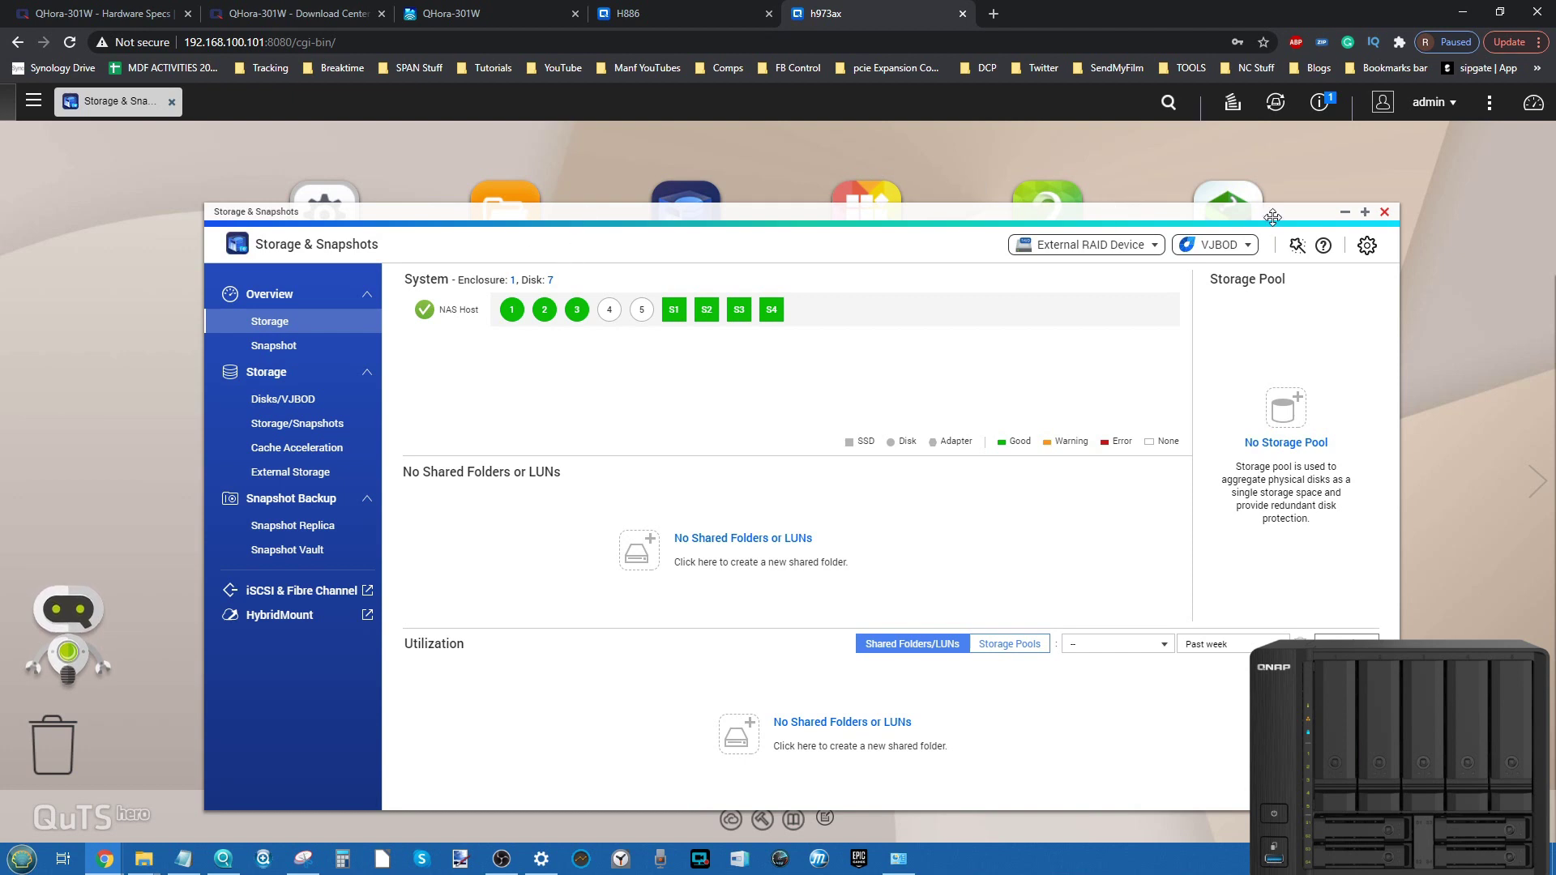
{"action": "left_click", "coordinate": [1345, 214]}
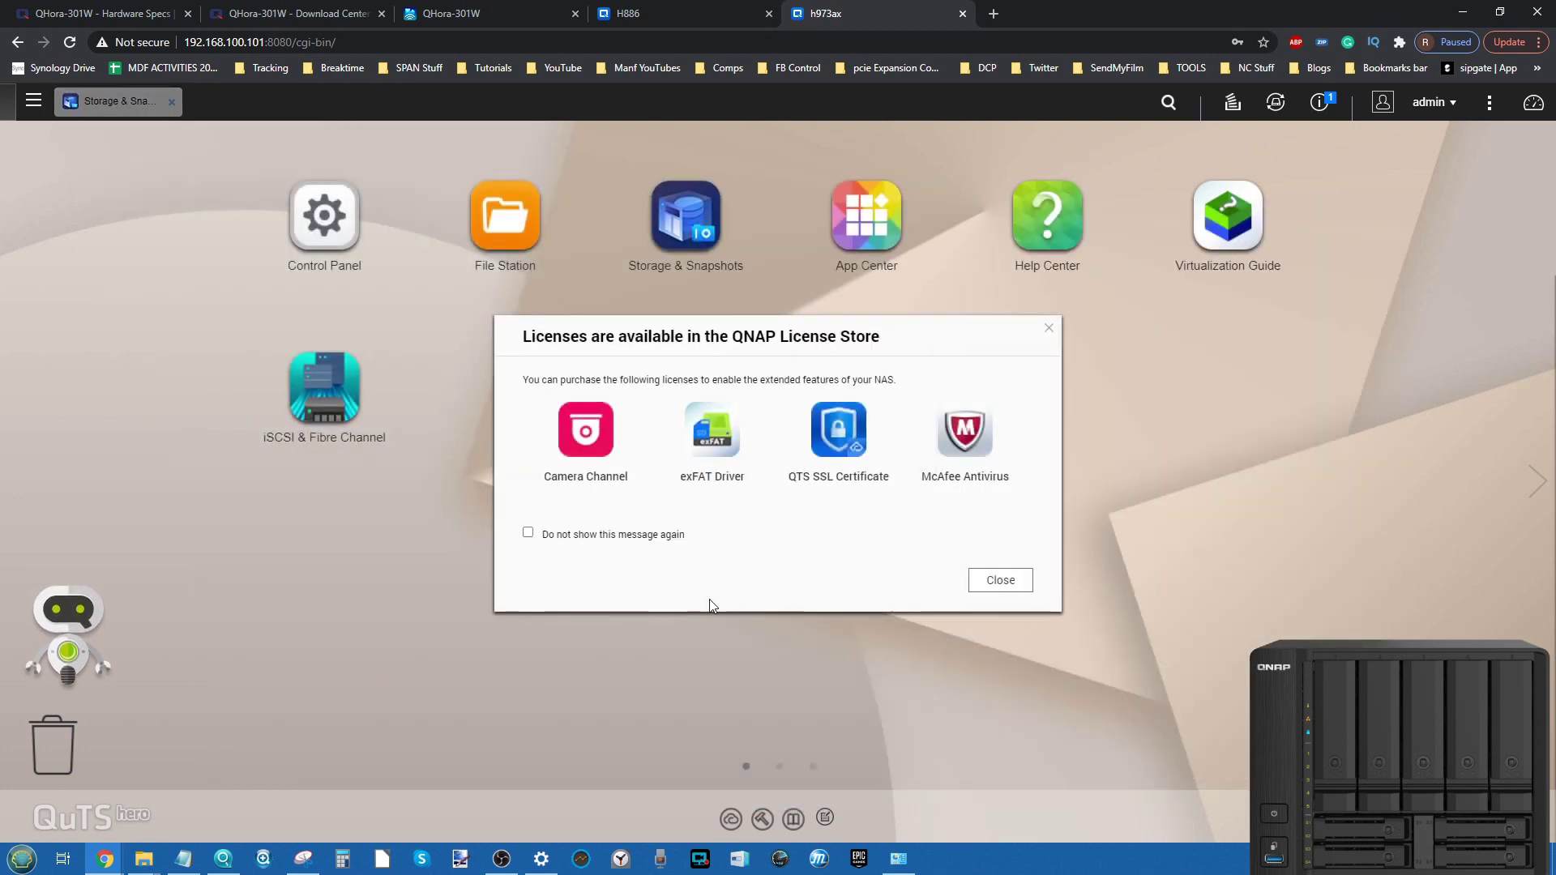
{"action": "left_click", "coordinate": [601, 536]}
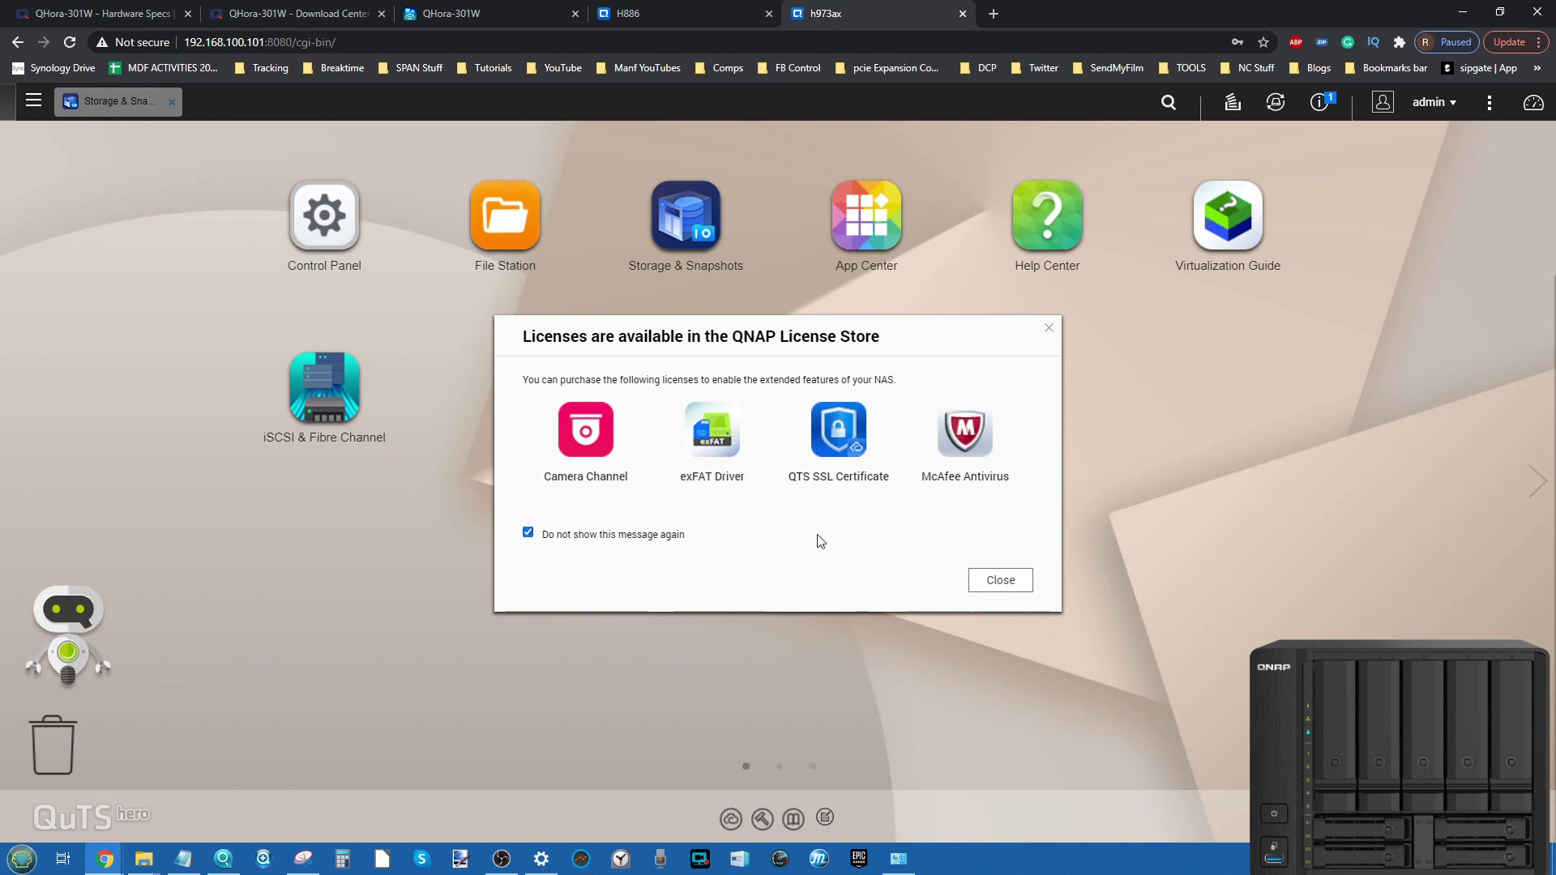
{"action": "left_click", "coordinate": [1002, 580]}
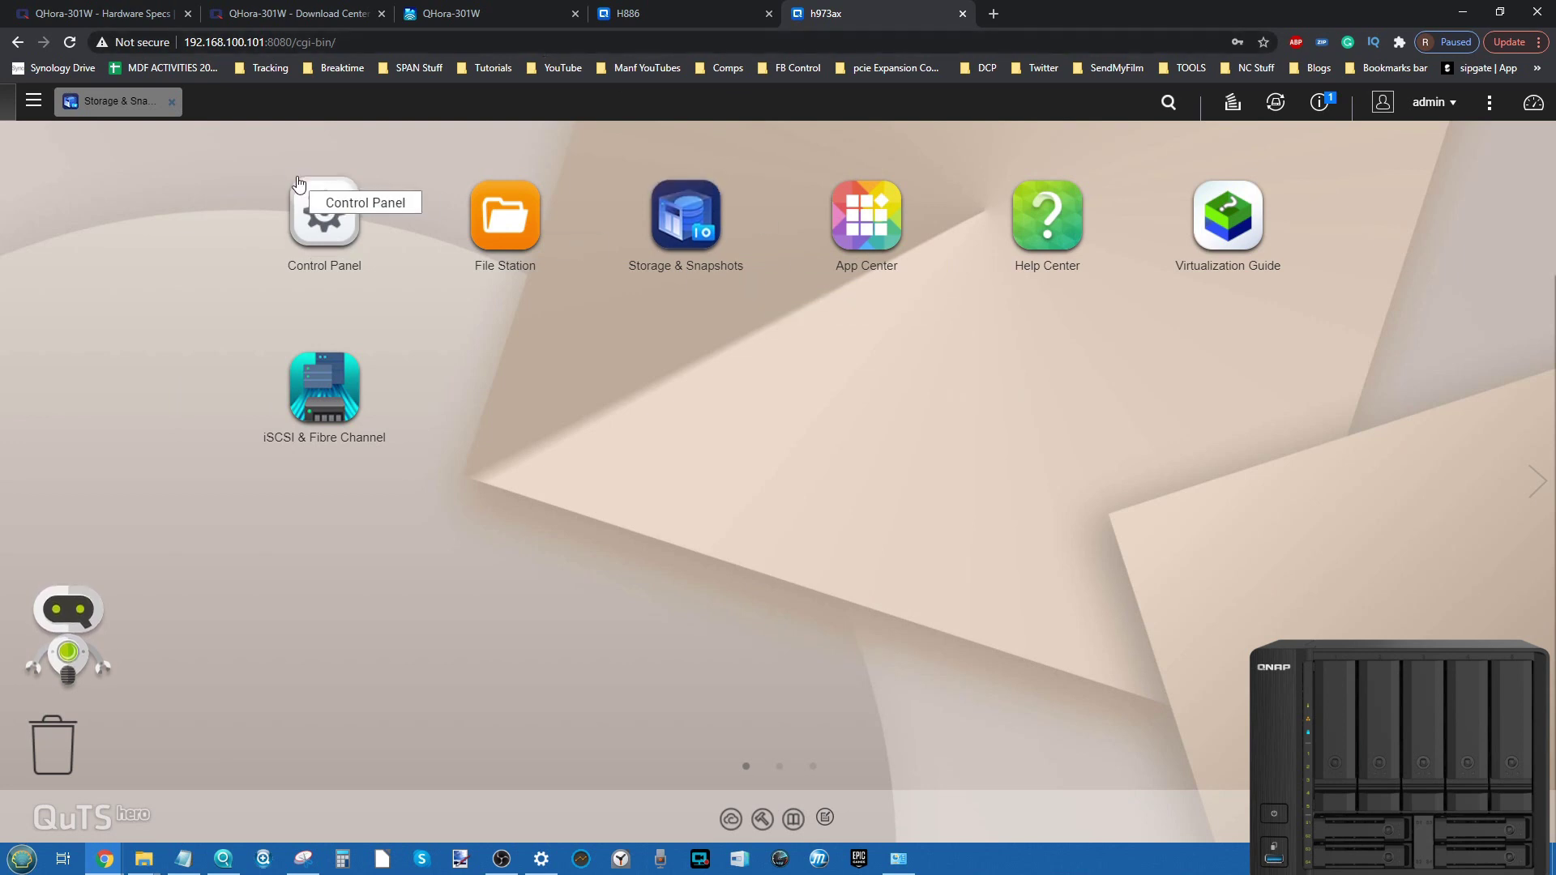
{"action": "left_click", "coordinate": [101, 110]}
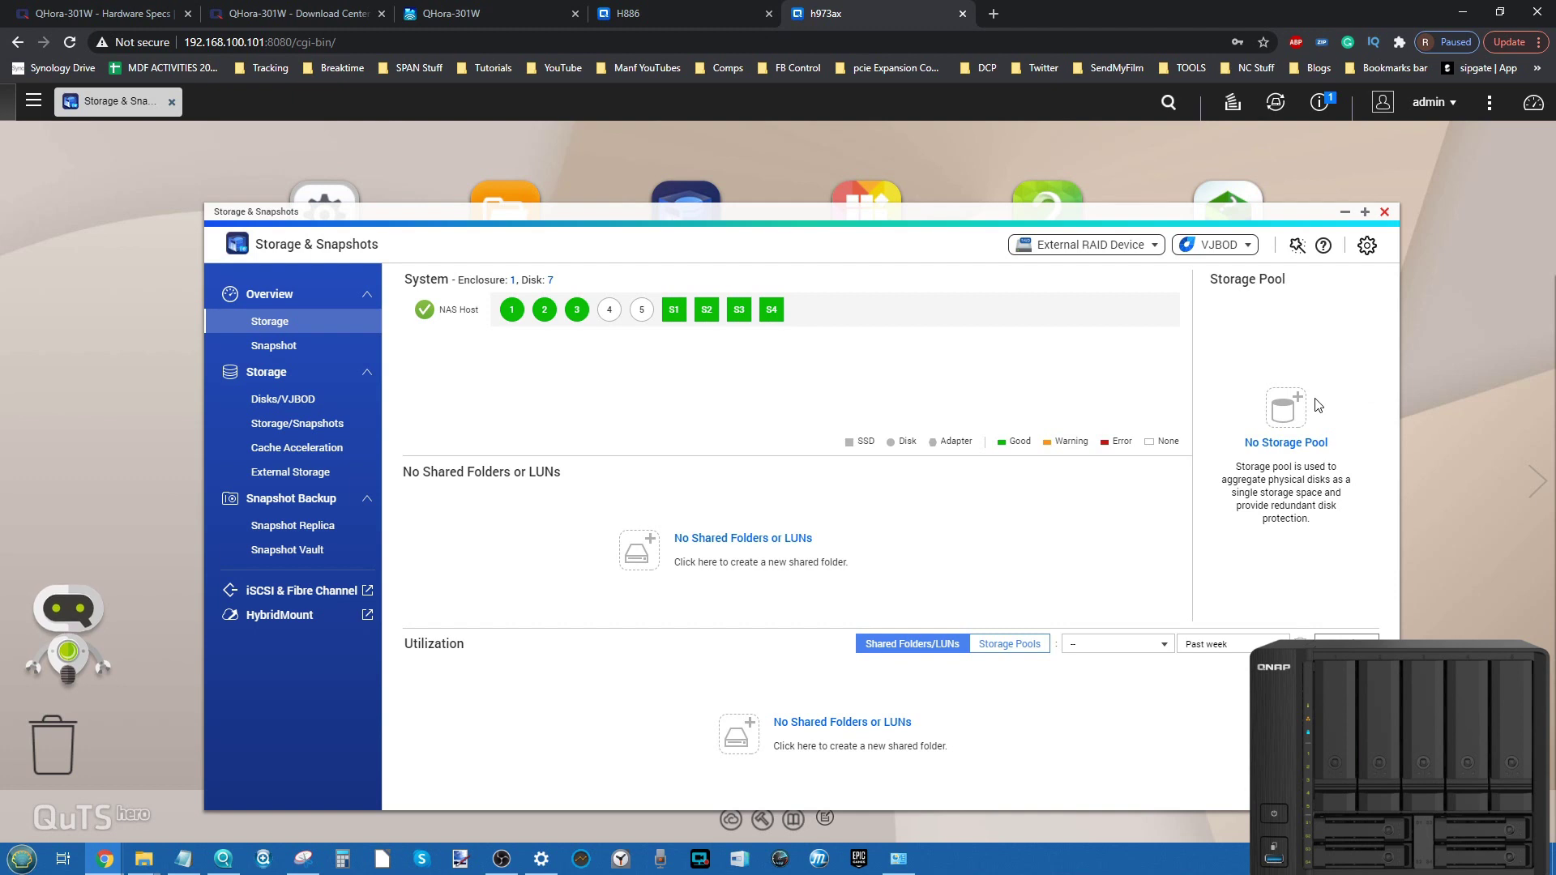
Look over the installed disk icons in the Storage & Snapshots overview, which has no storage pool yet
{"action": "mouse_move", "coordinate": [549, 320]}
Start the Create Storage Pool Wizard and select Disk 1, Disk 2 and Disk 3
{"action": "left_click", "coordinate": [1285, 428]}
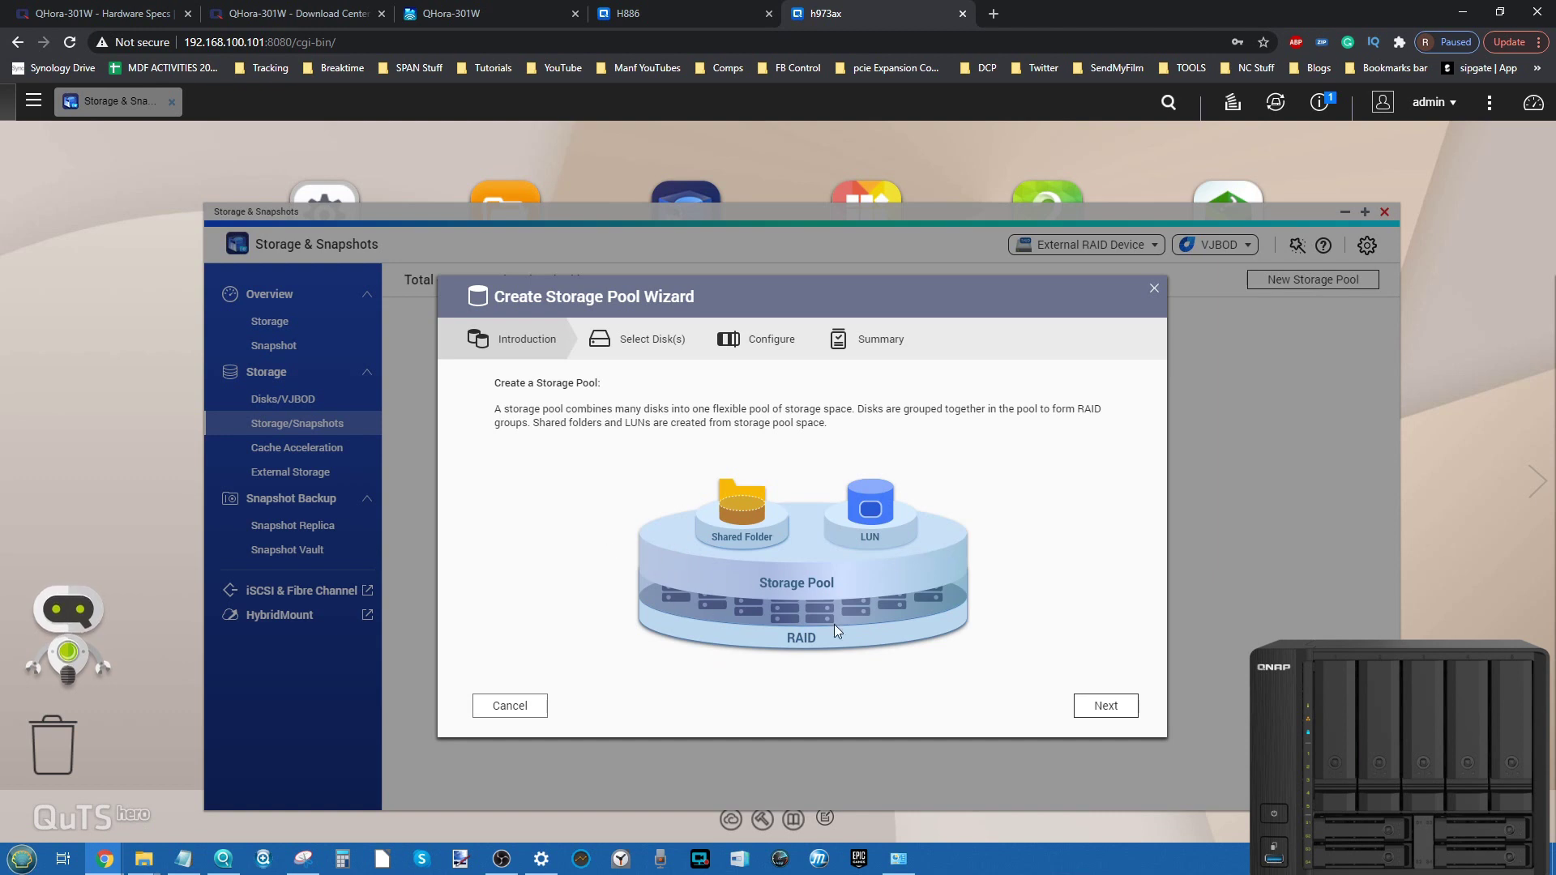
{"action": "left_click", "coordinate": [1105, 706]}
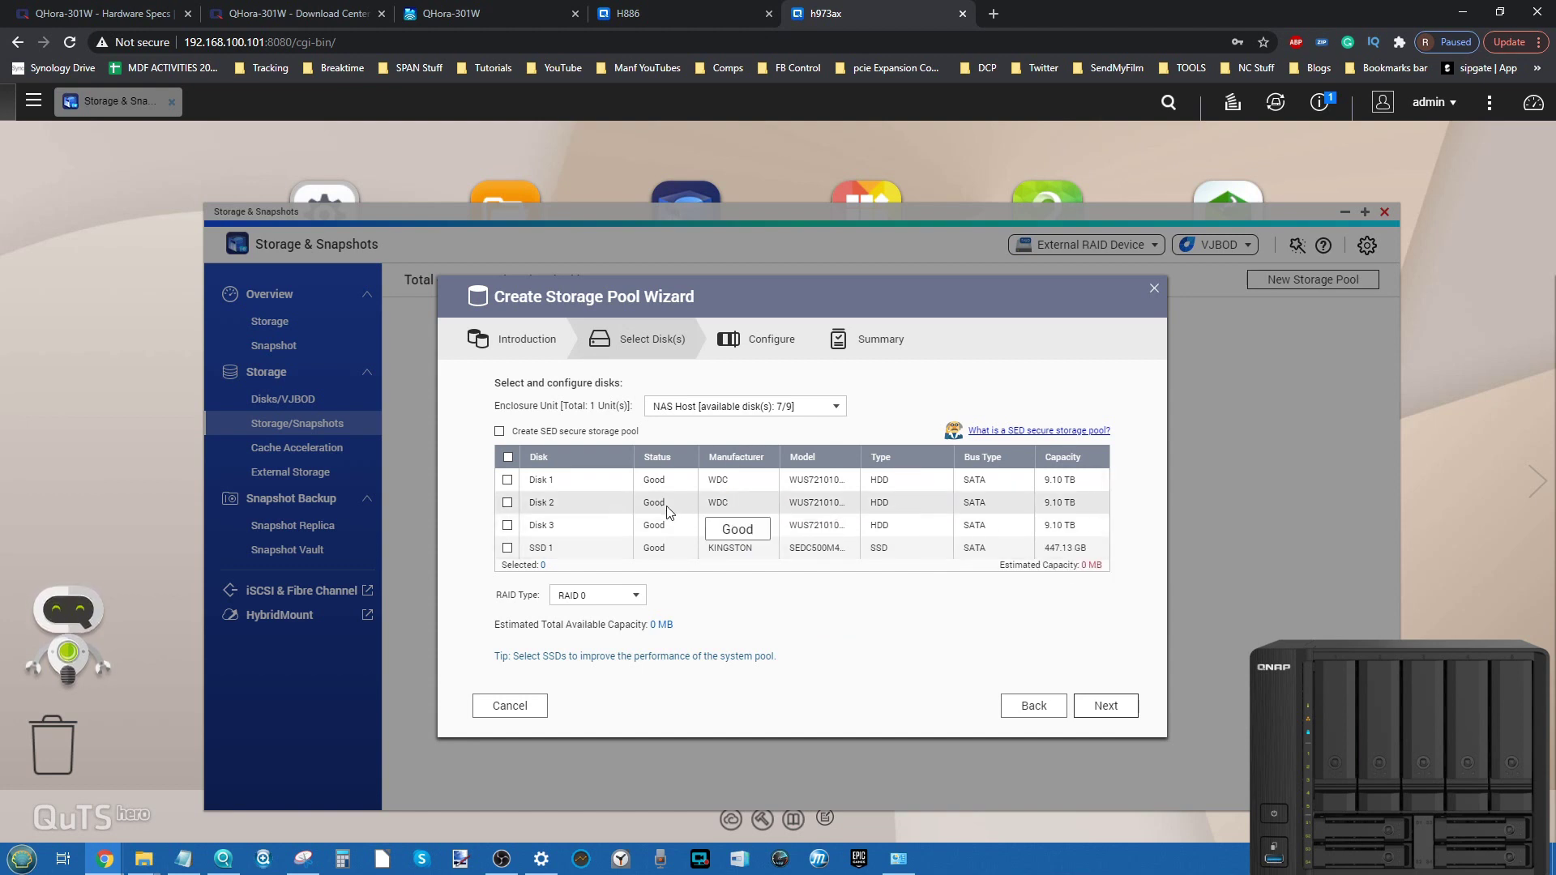
{"action": "left_click", "coordinate": [508, 480]}
{"action": "left_click", "coordinate": [507, 502]}
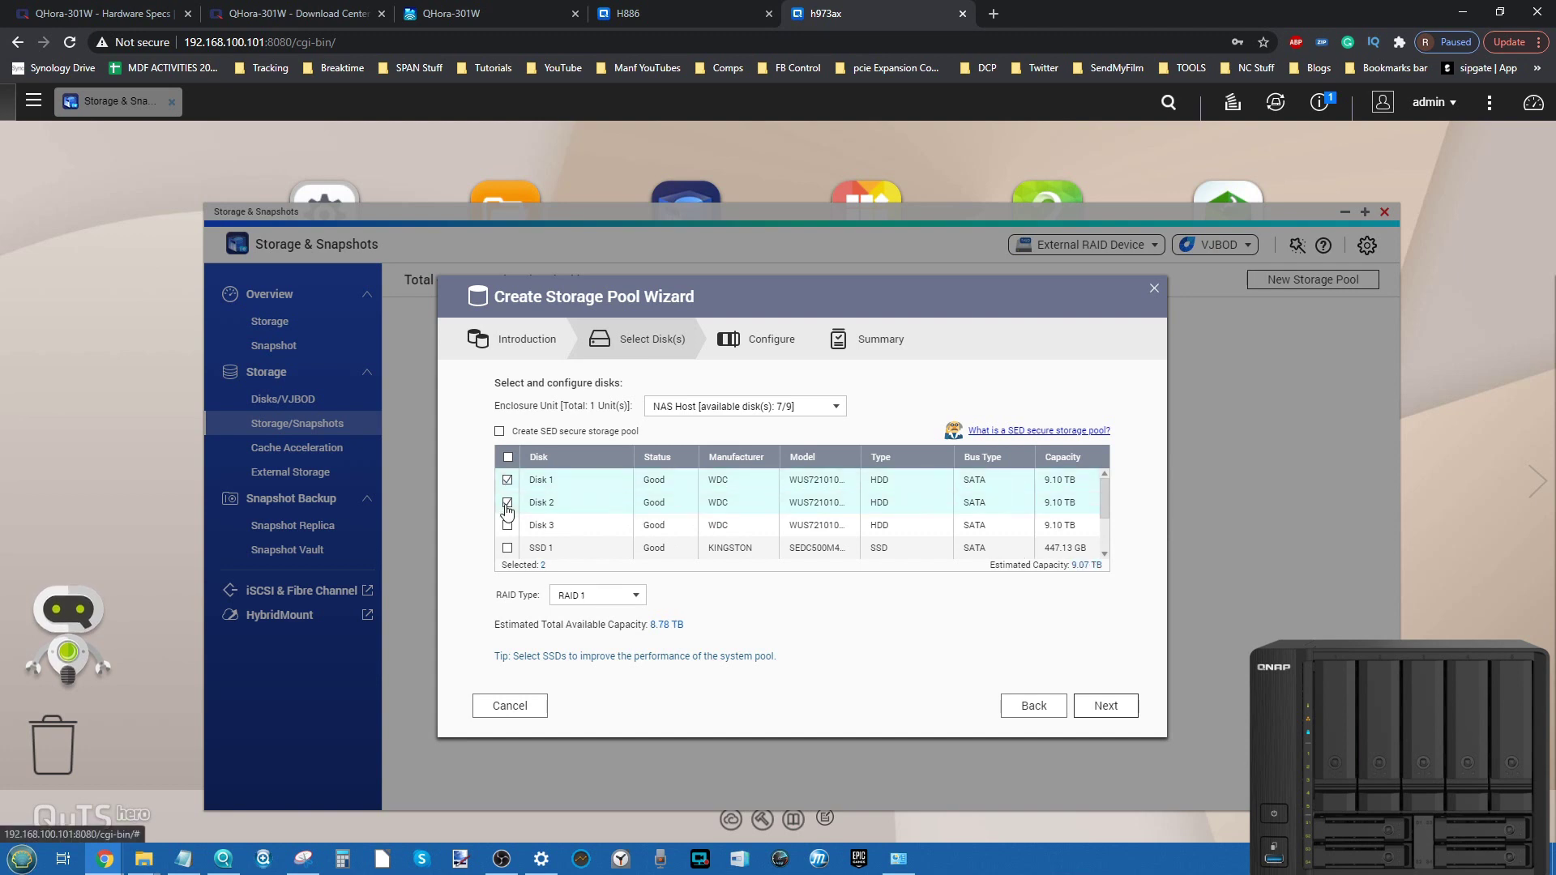
{"action": "left_click", "coordinate": [508, 525]}
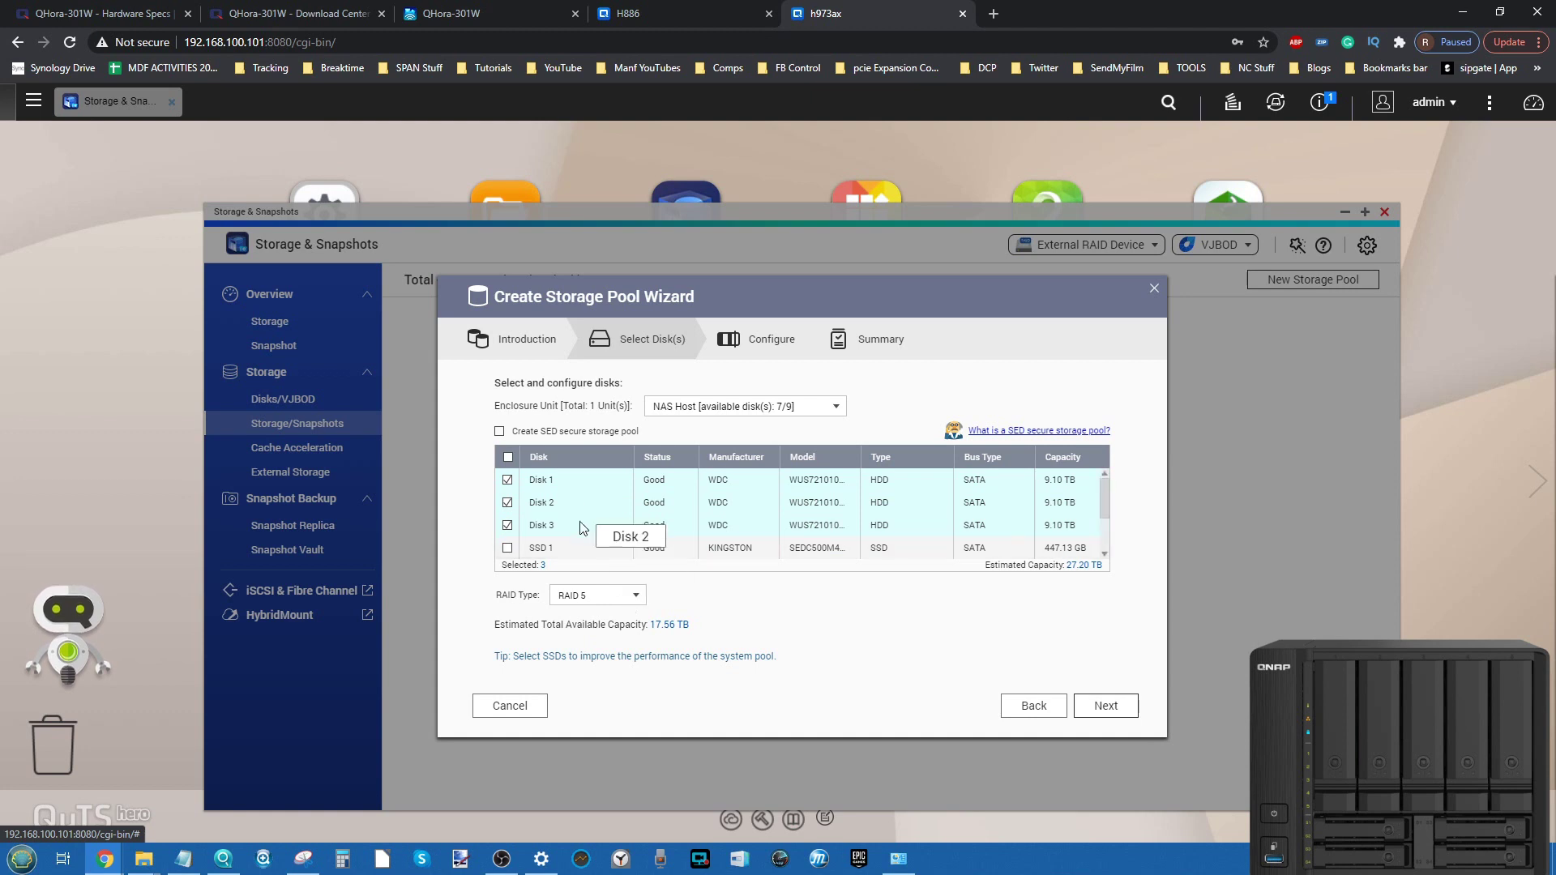
Keep RAID 5 as the RAID type, giving an estimated 17.56 TB
{"action": "scroll", "coordinate": [583, 543], "scroll_direction": "down", "scroll_amount": 1}
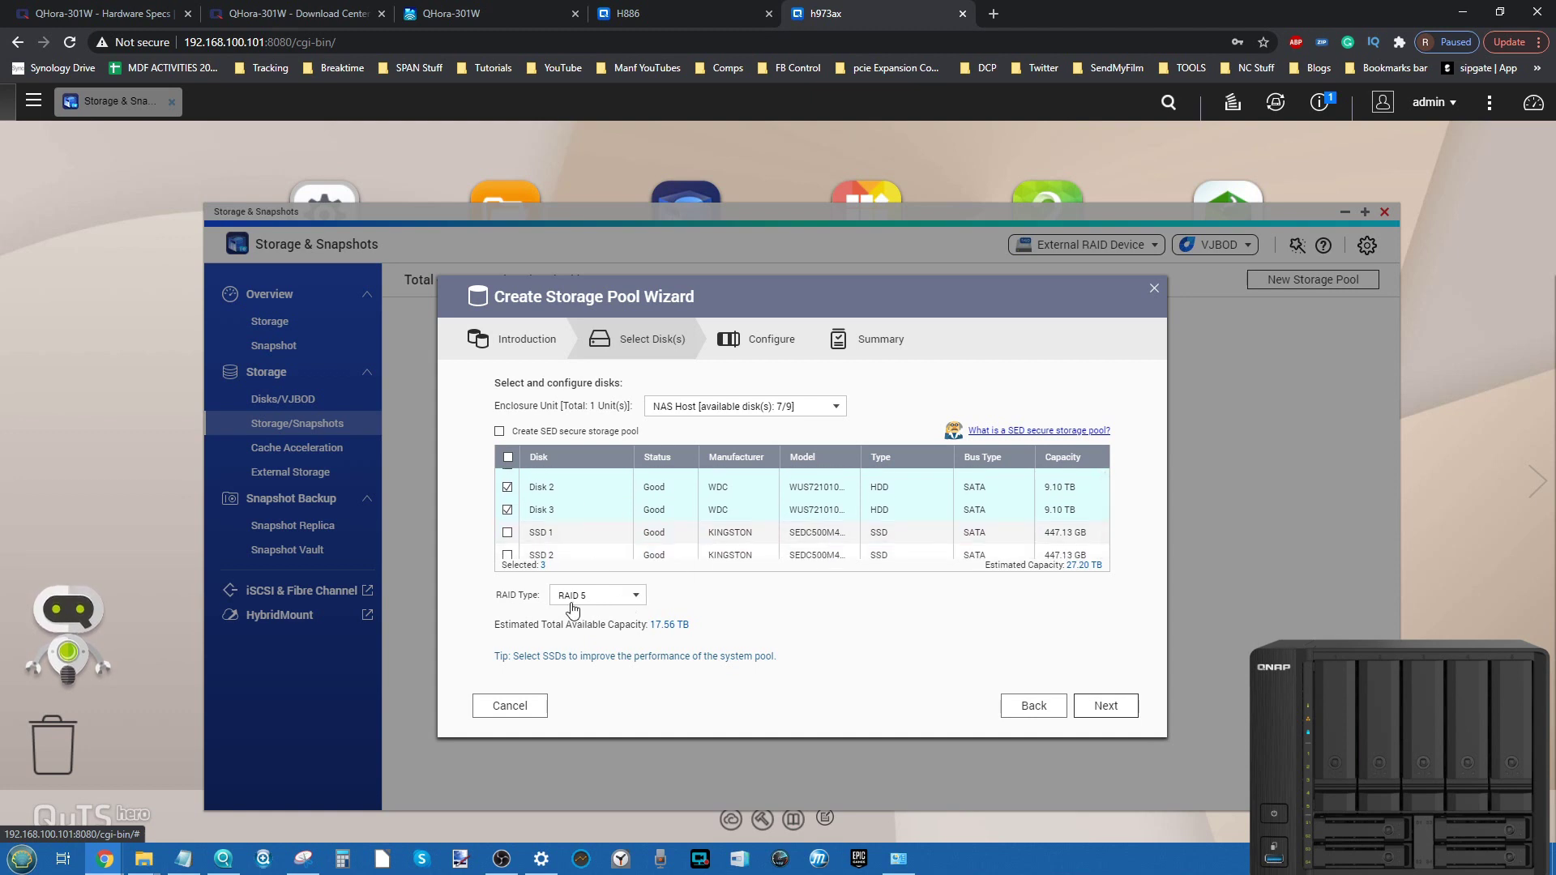
{"action": "left_click", "coordinate": [572, 596]}
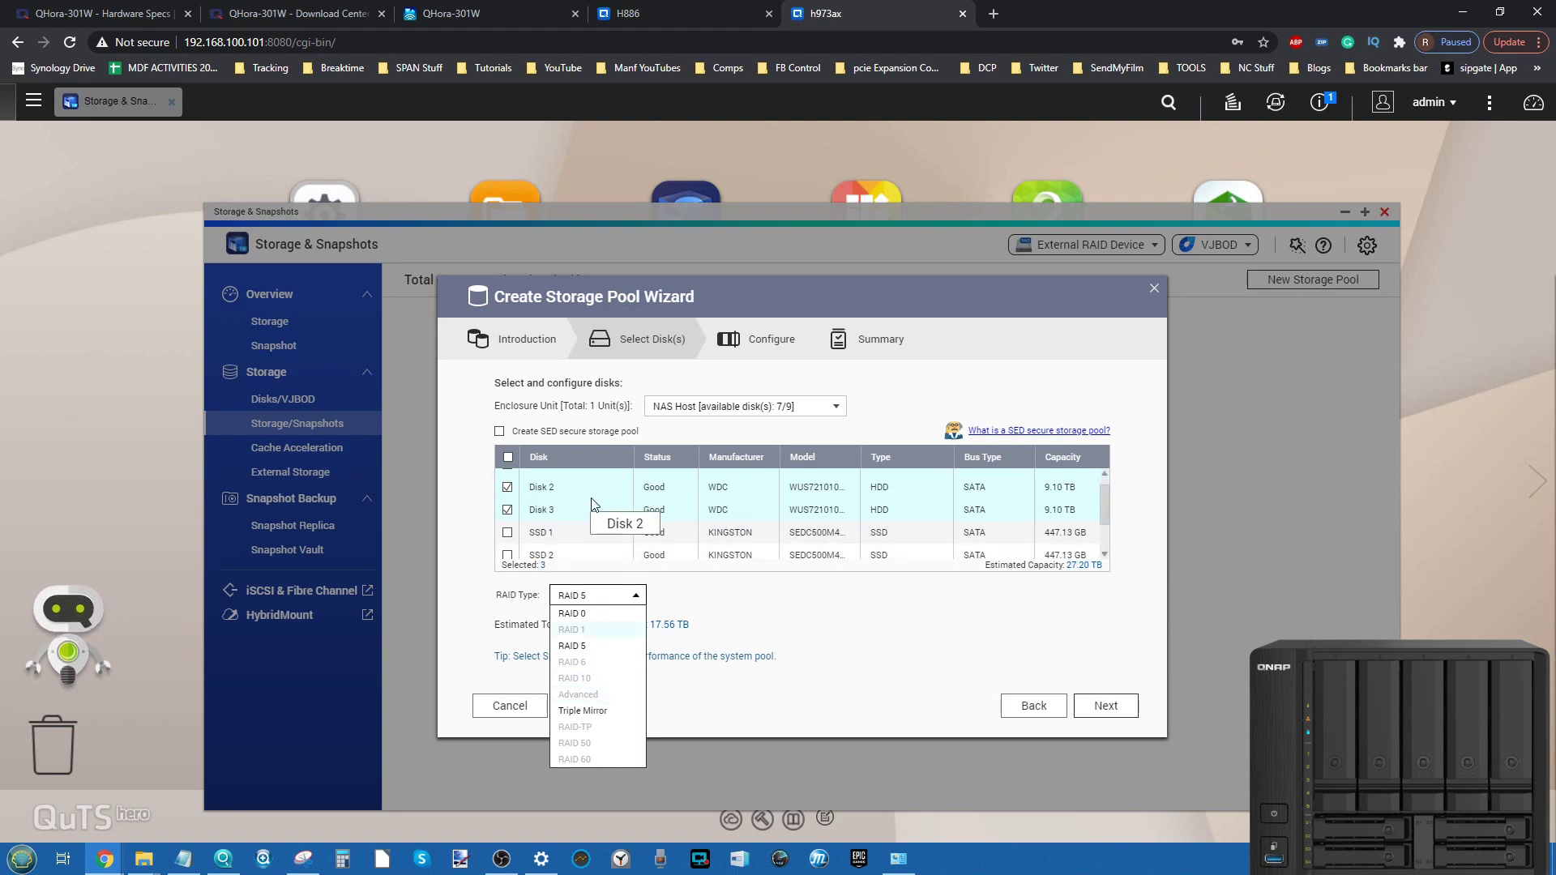
{"action": "left_click", "coordinate": [572, 646]}
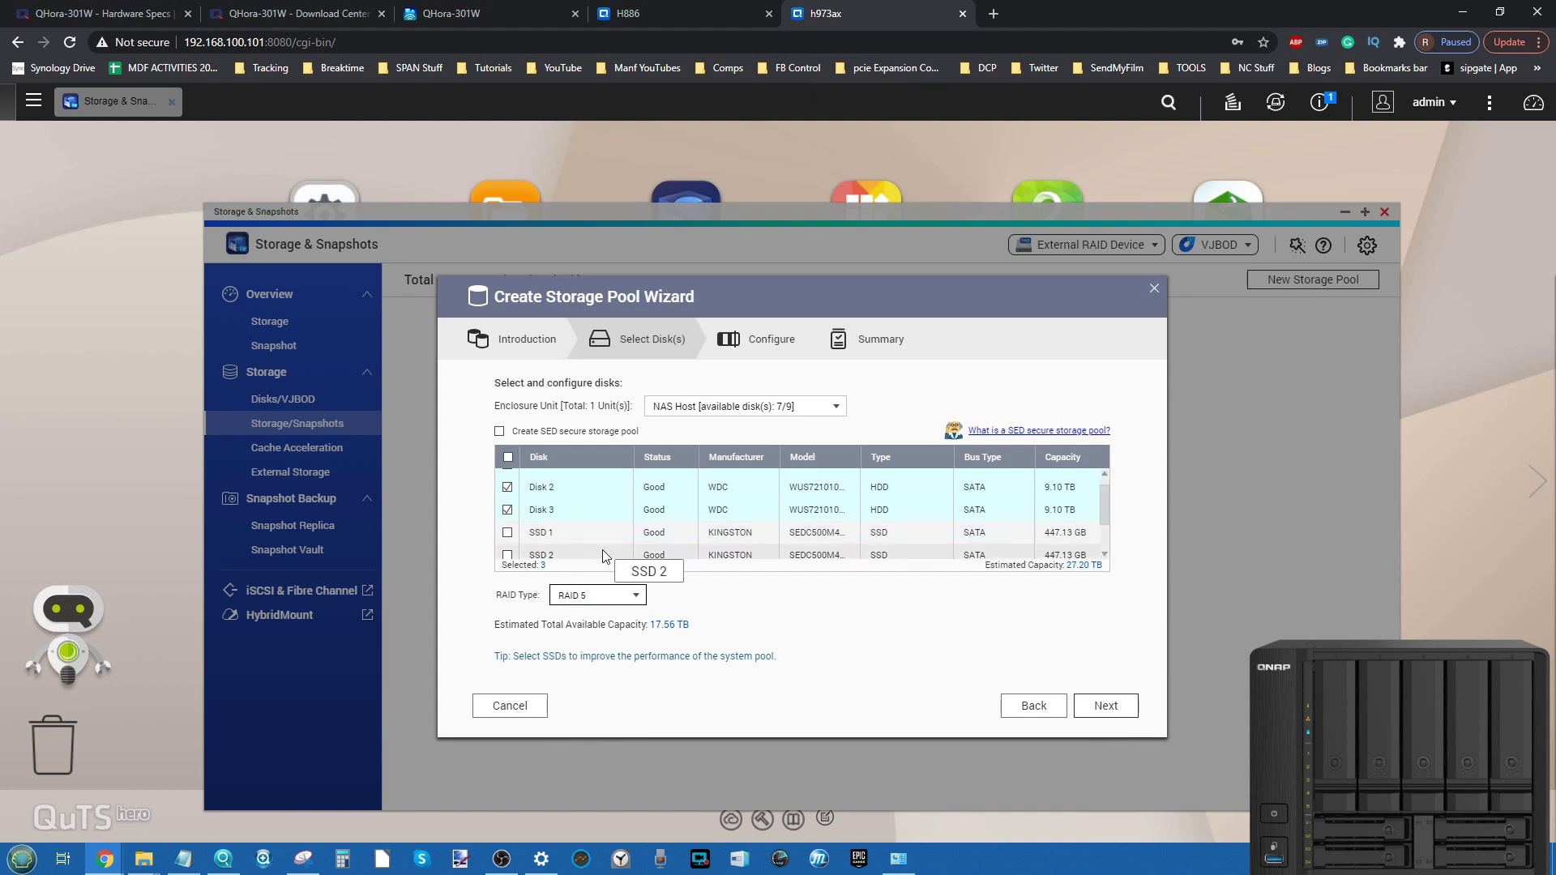
{"action": "left_click", "coordinate": [617, 603]}
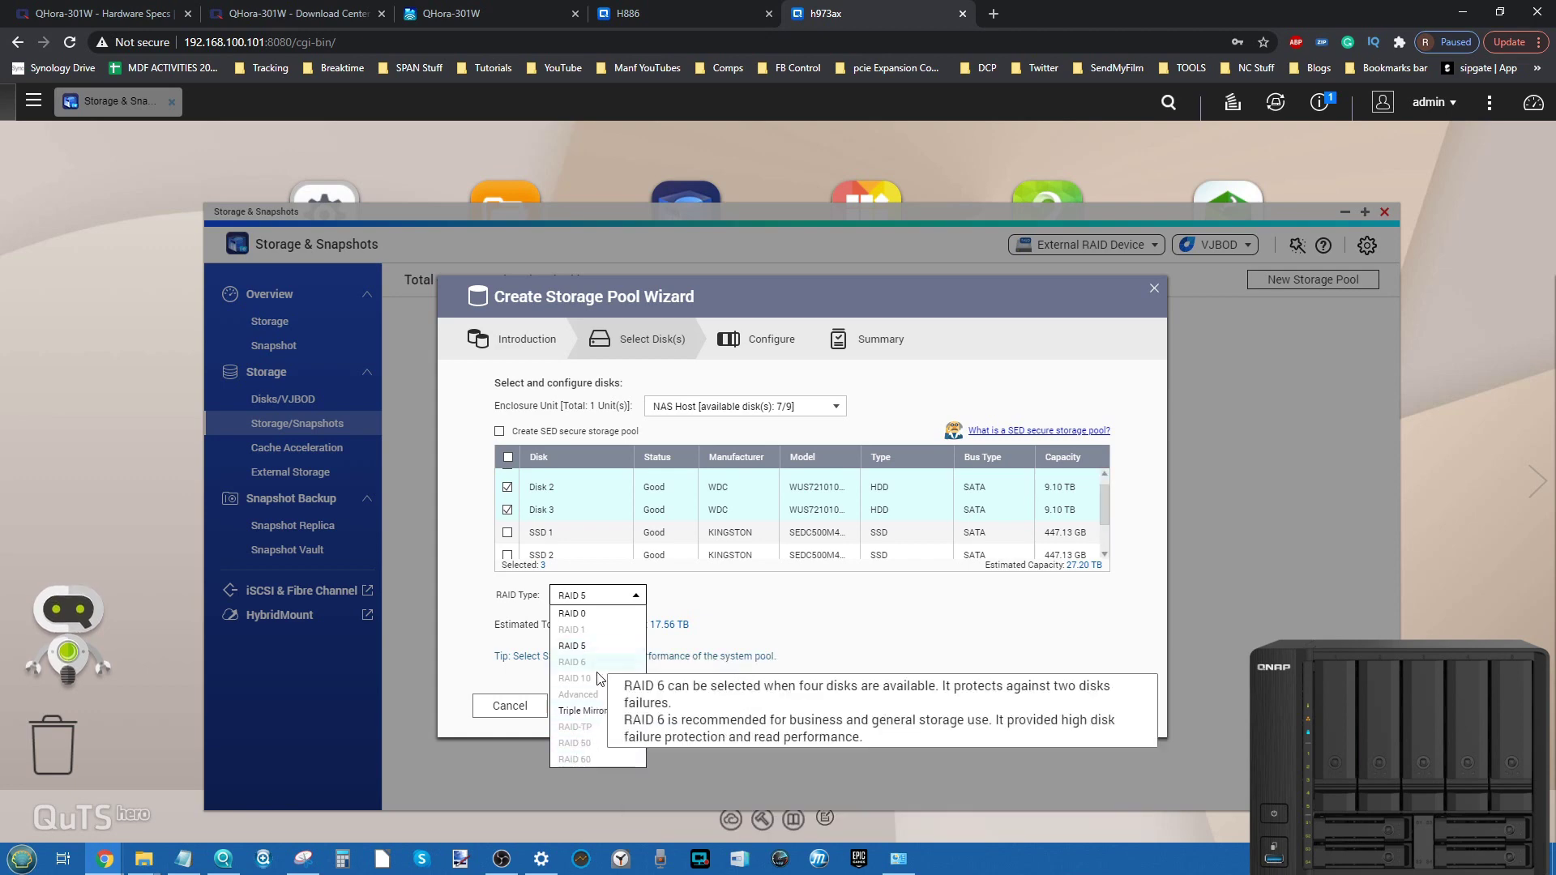
Keep RAID 5 for the three HDDs, review the SSDs in the list, and continue past Select Disk(s)
{"action": "left_click", "coordinate": [733, 608]}
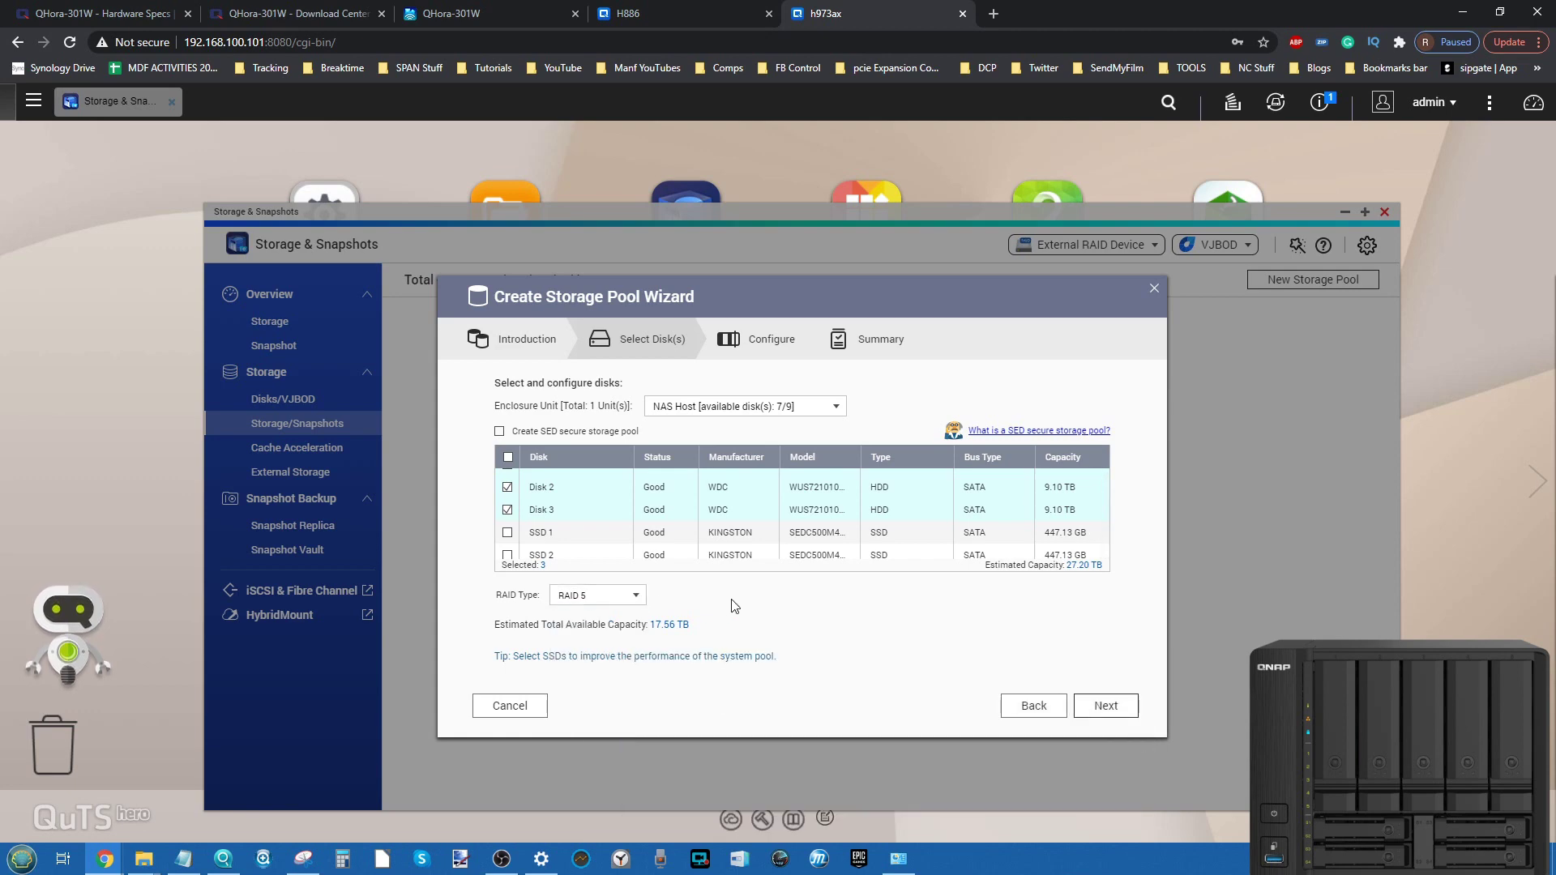
{"action": "scroll", "coordinate": [625, 531], "scroll_direction": "down", "scroll_amount": 2}
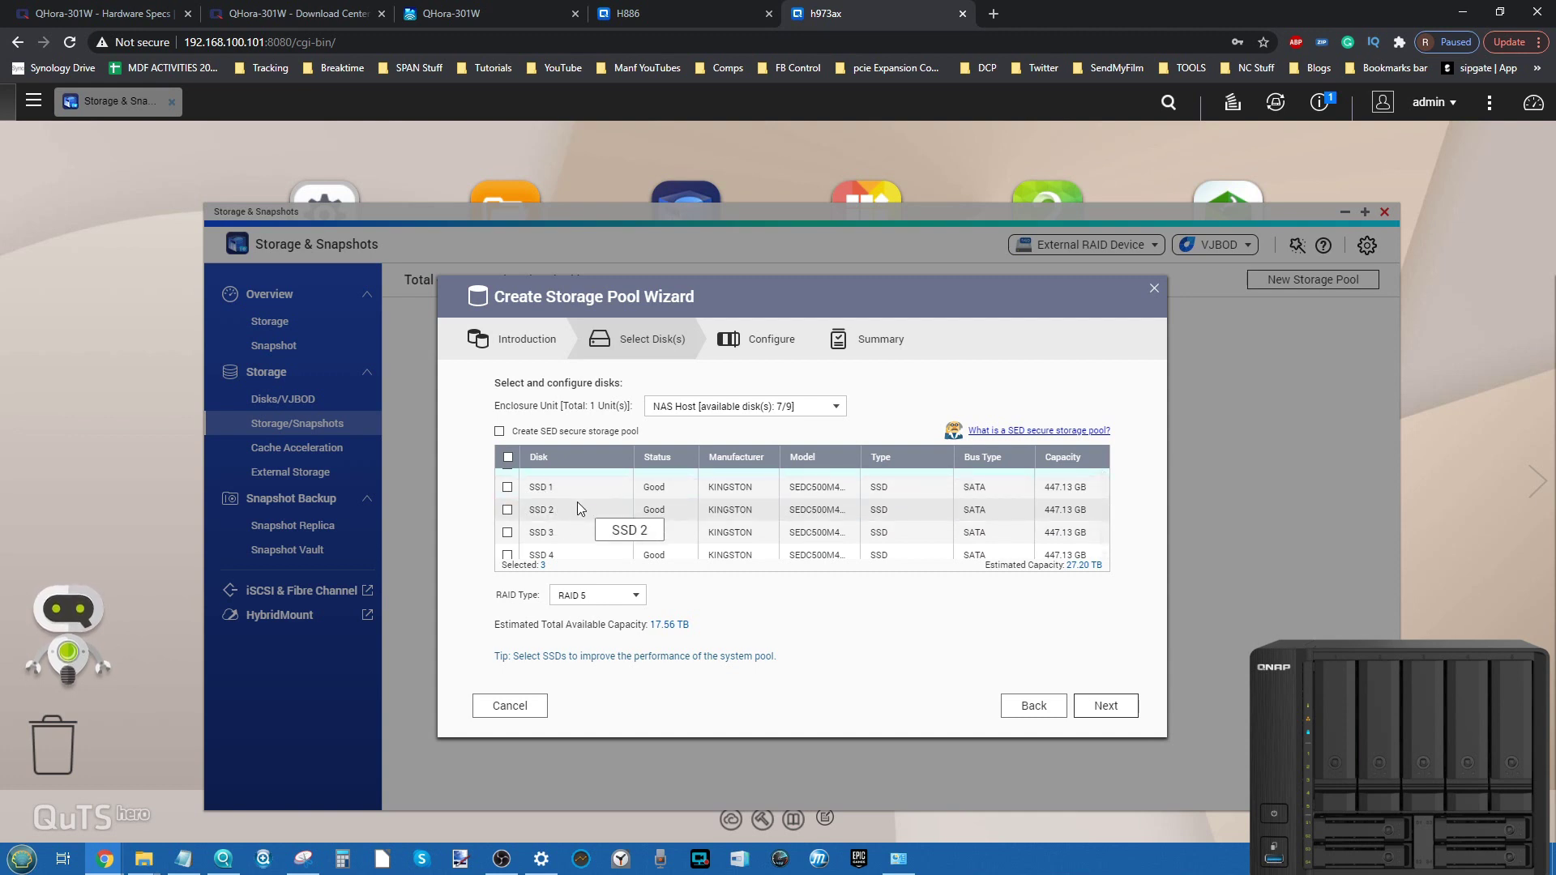
{"action": "scroll", "coordinate": [578, 503], "scroll_direction": "up", "scroll_amount": 2}
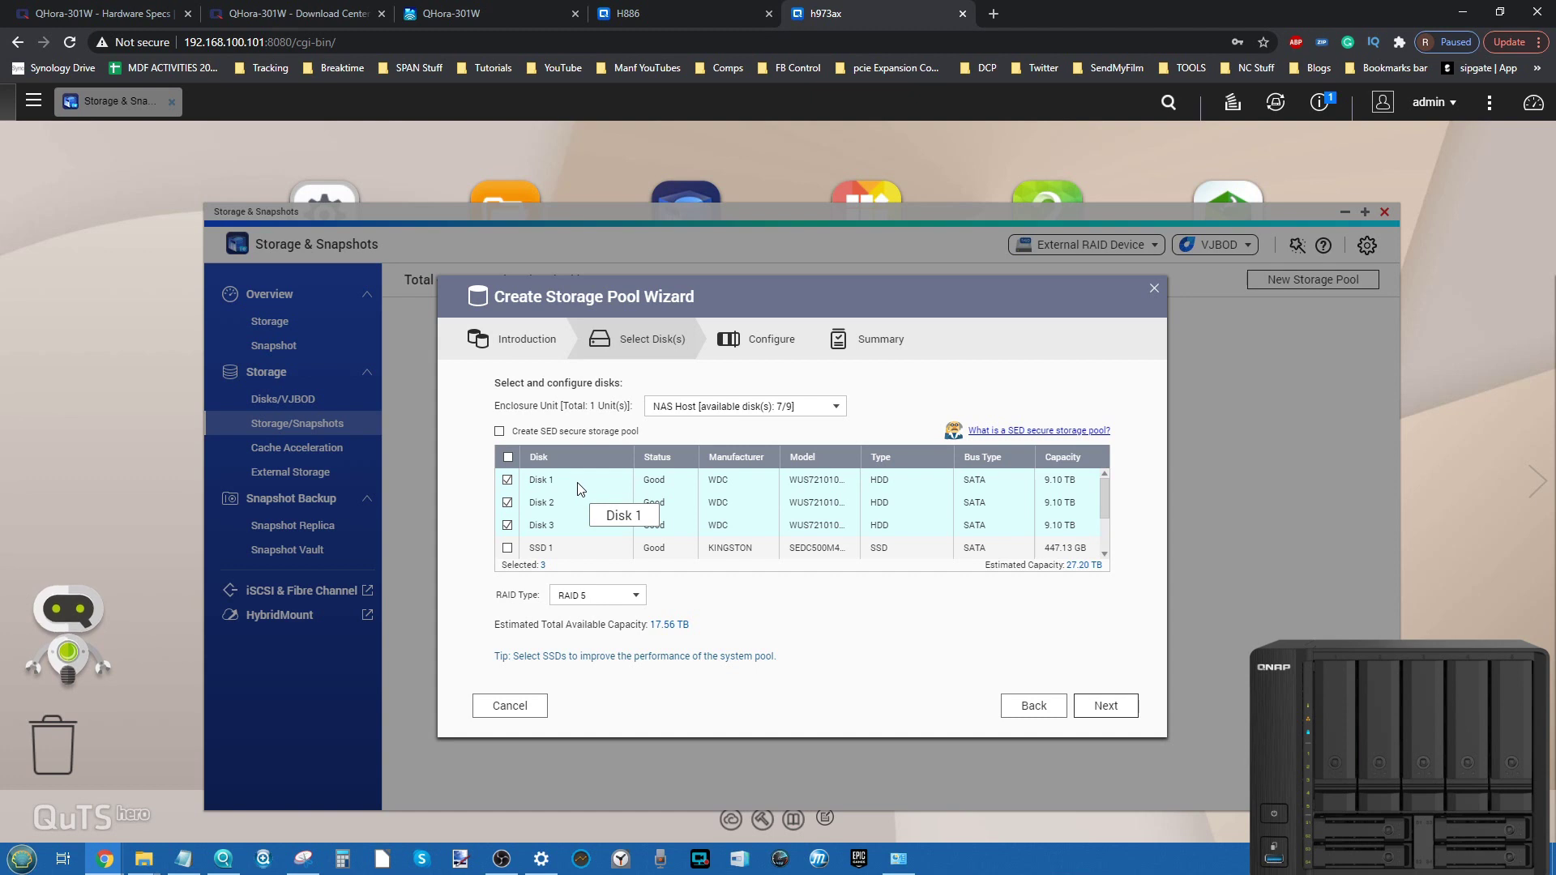
{"action": "scroll", "coordinate": [578, 498], "scroll_direction": "down", "scroll_amount": 2}
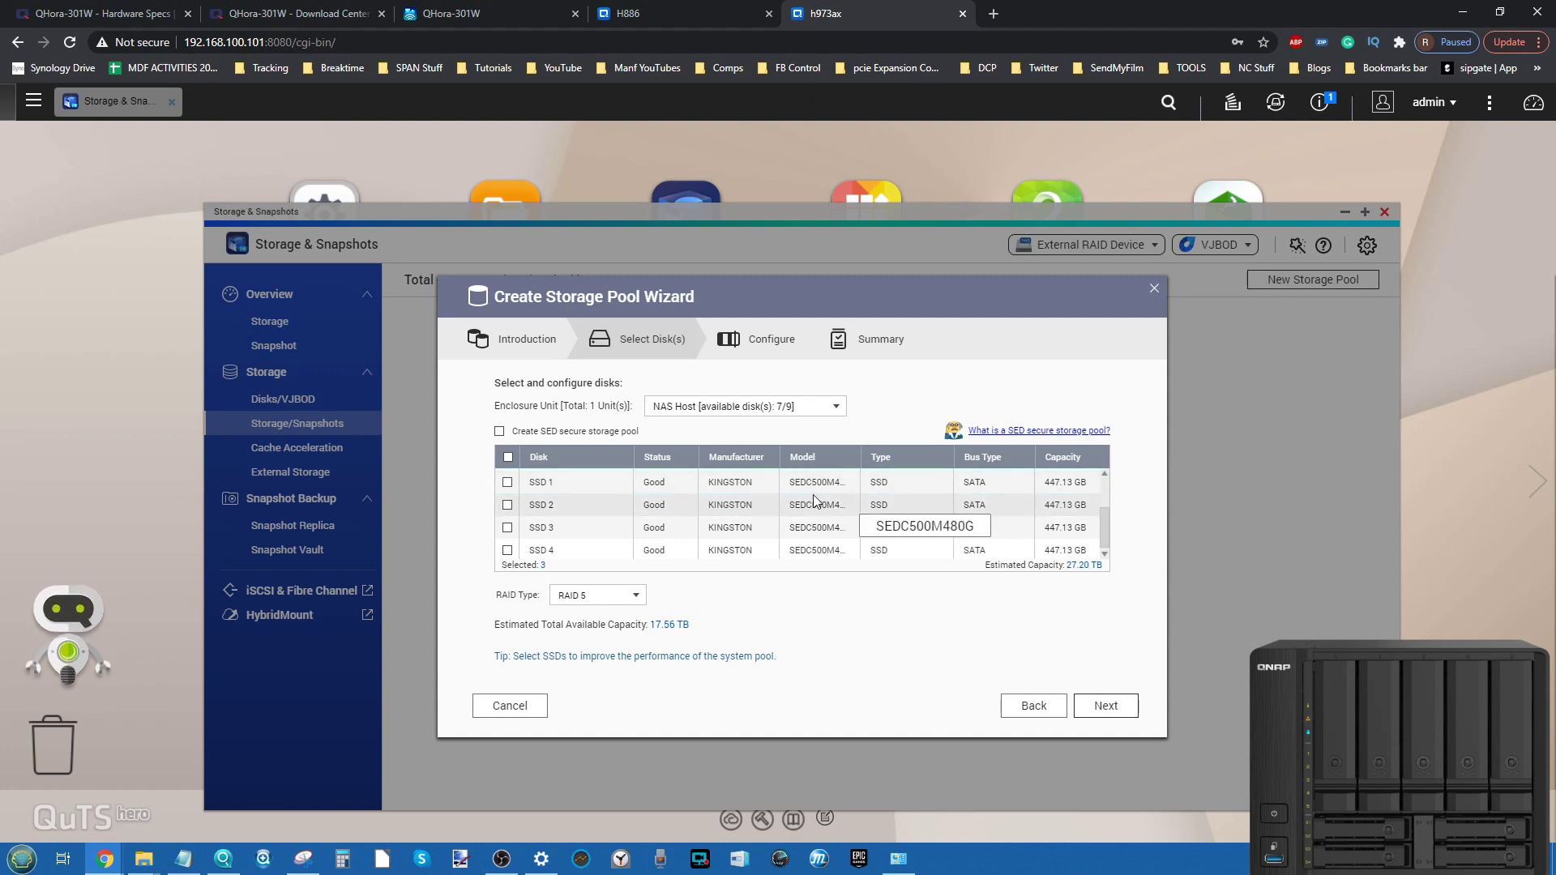
{"action": "left_click", "coordinate": [1104, 705]}
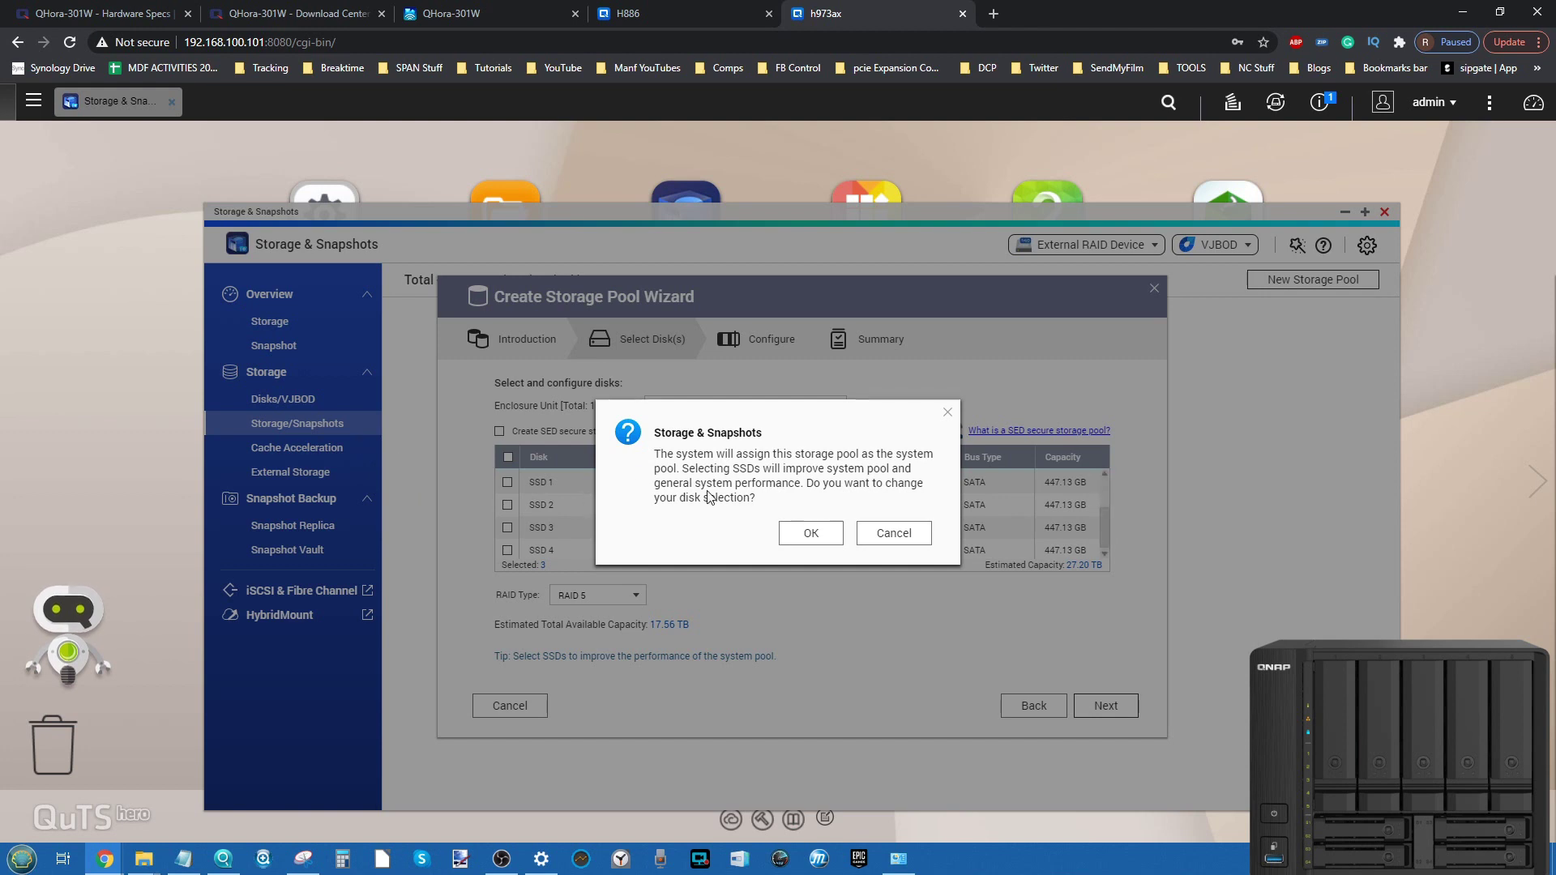
Keep the three-disk selection and leave over-provisioning enabled
{"action": "left_click", "coordinate": [893, 531]}
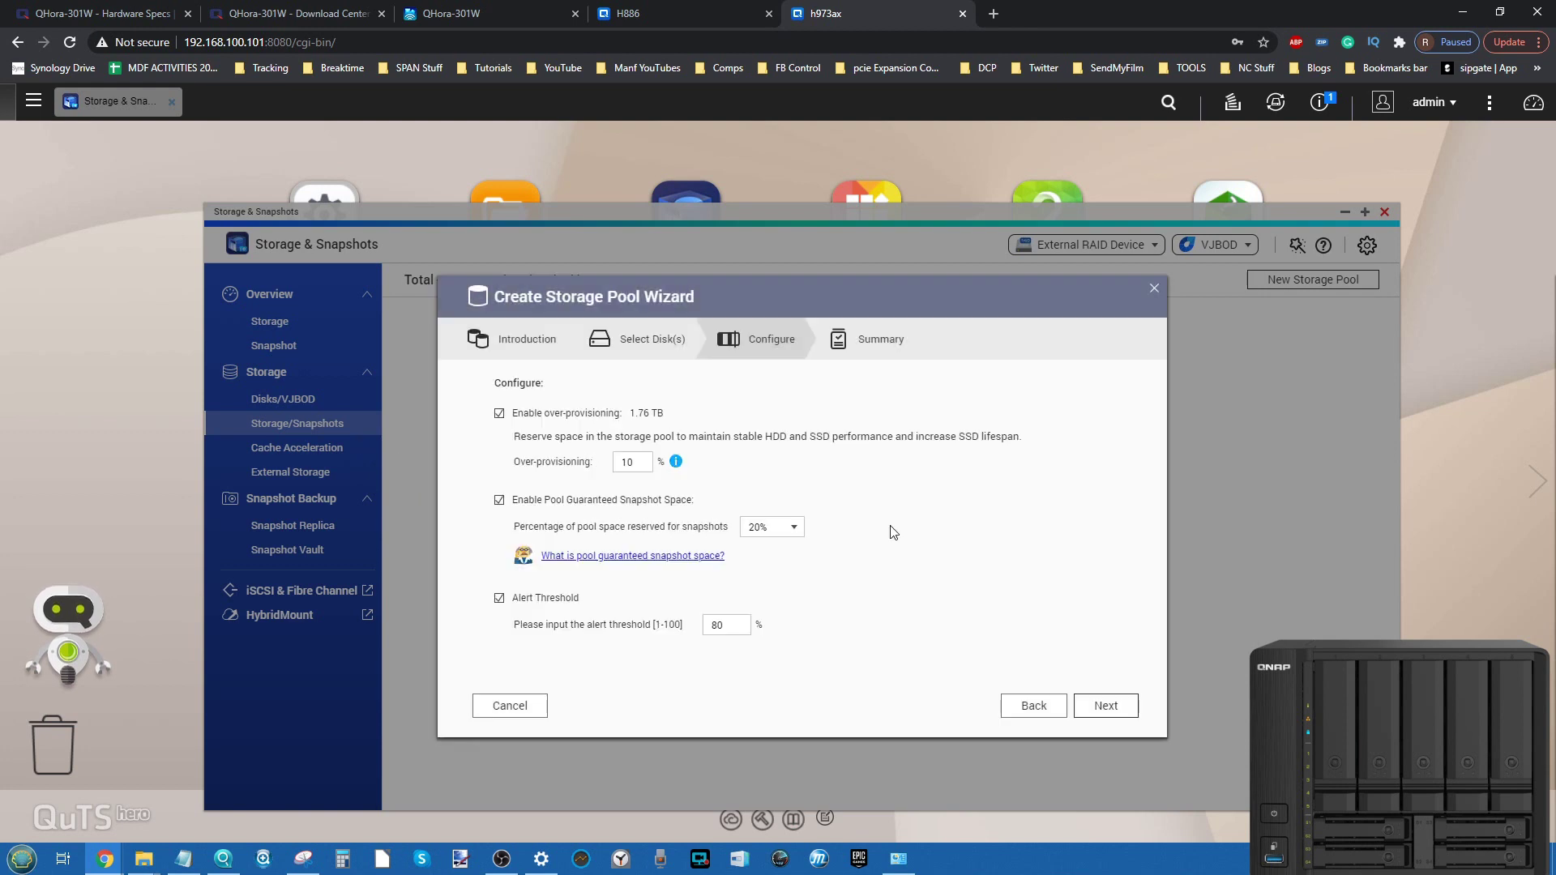
{"action": "left_click", "coordinate": [499, 415]}
{"action": "left_click", "coordinate": [500, 416]}
Review the summary and create the RAID 5 pool, confirming the disk data erase
{"action": "left_click", "coordinate": [1109, 708]}
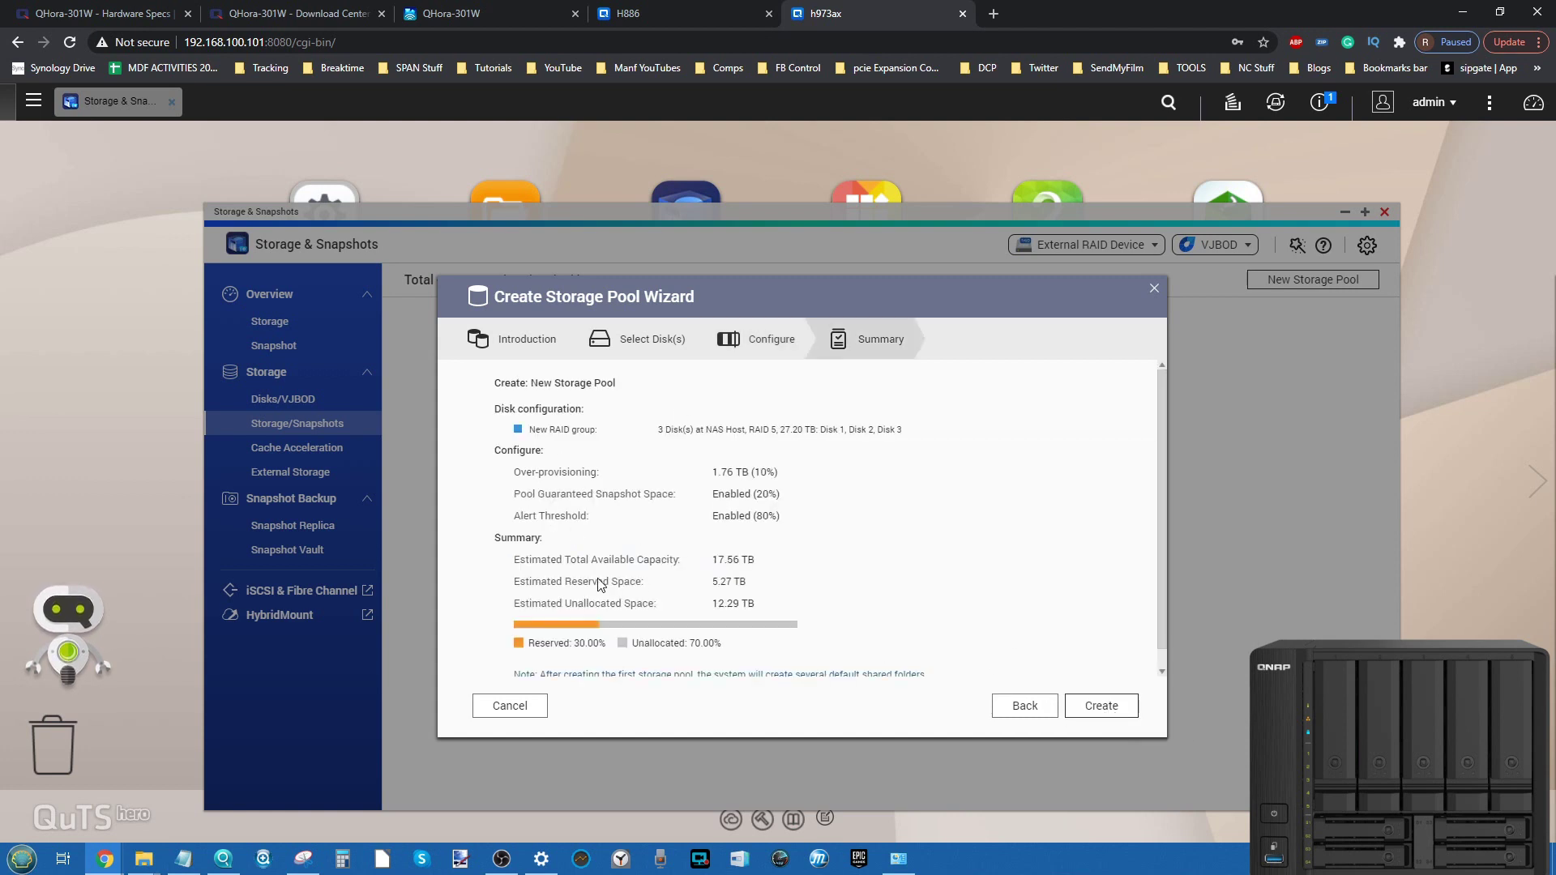
{"action": "scroll", "coordinate": [624, 509], "scroll_direction": "down", "scroll_amount": 1}
{"action": "scroll", "coordinate": [624, 508], "scroll_direction": "up", "scroll_amount": 1}
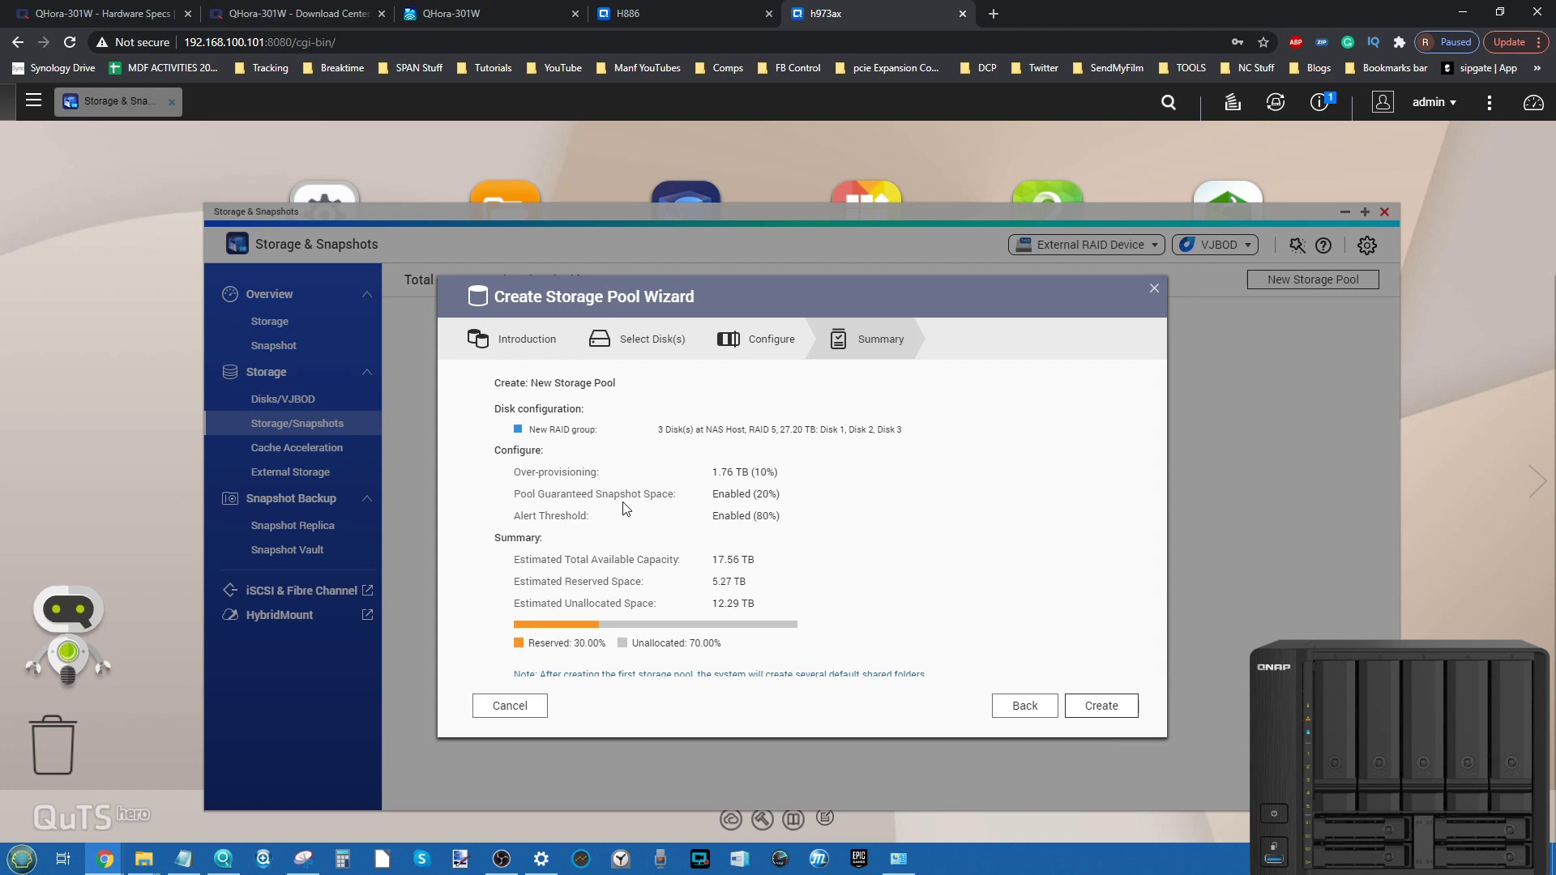
{"action": "left_click", "coordinate": [1116, 706]}
{"action": "left_click", "coordinate": [821, 518]}
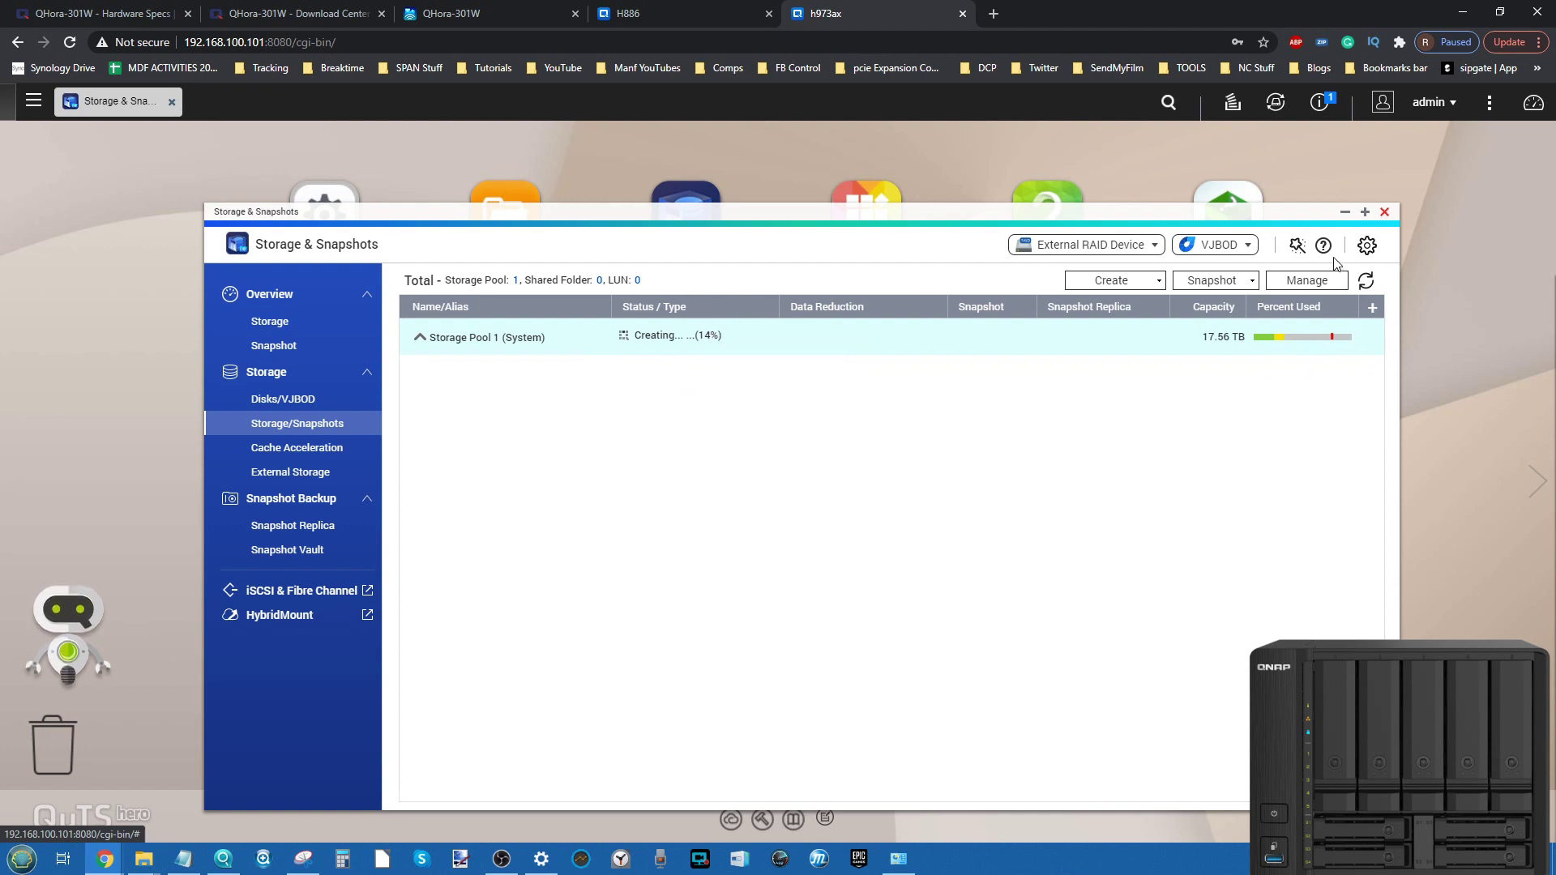
Minimize Storage & Snapshots while Storage Pool 1 is creating at 14%
{"action": "left_click", "coordinate": [1343, 215]}
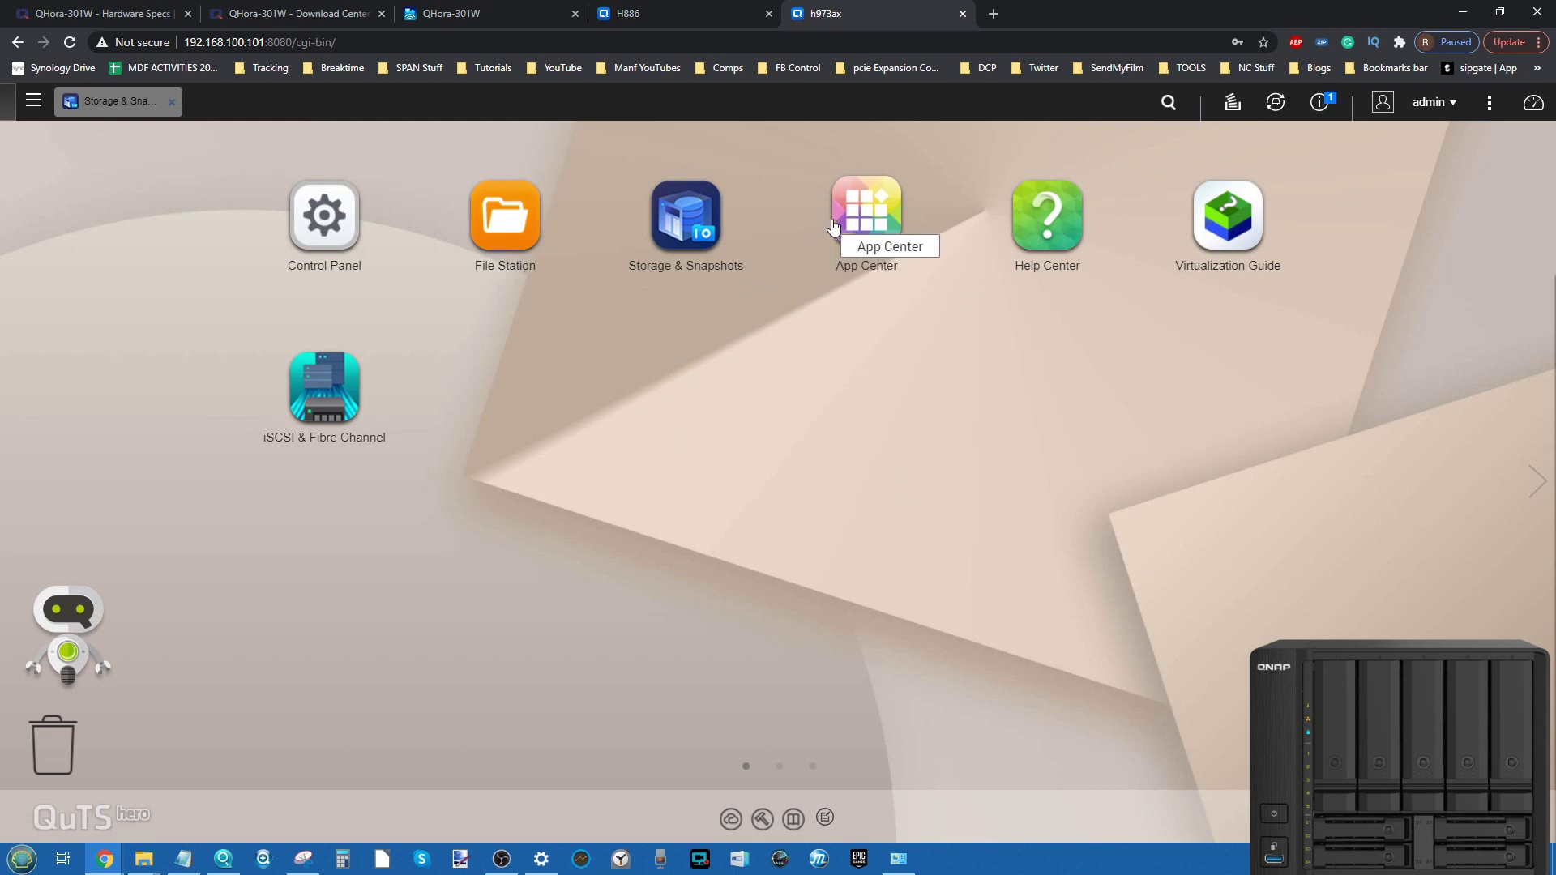
Open App Center, turn off its welcome tour, and browse All Apps
{"action": "left_click", "coordinate": [864, 219]}
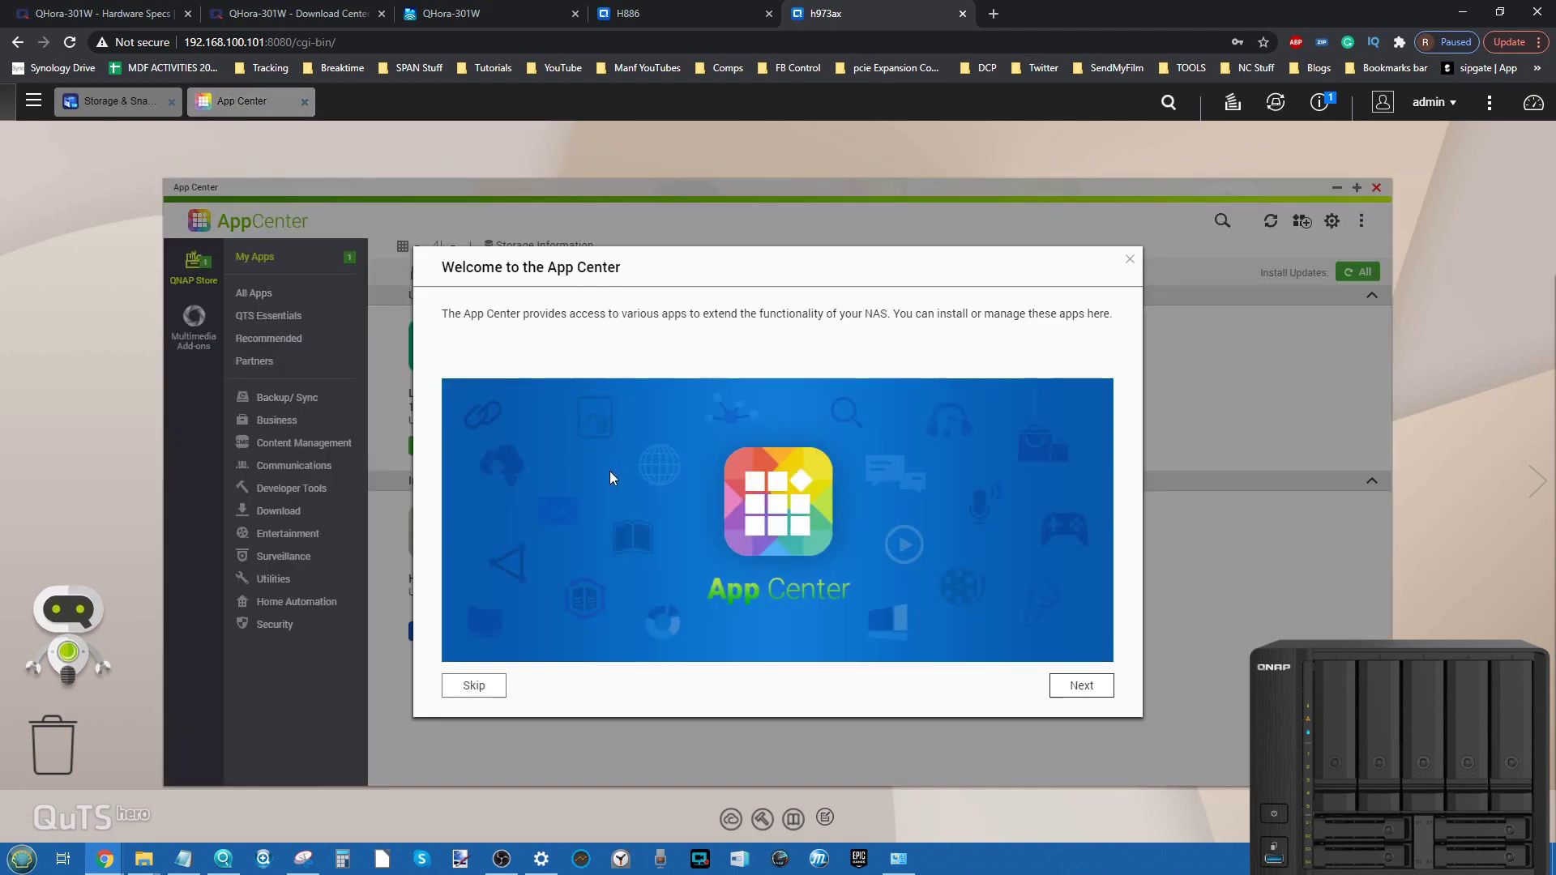
{"action": "left_click", "coordinate": [1132, 265]}
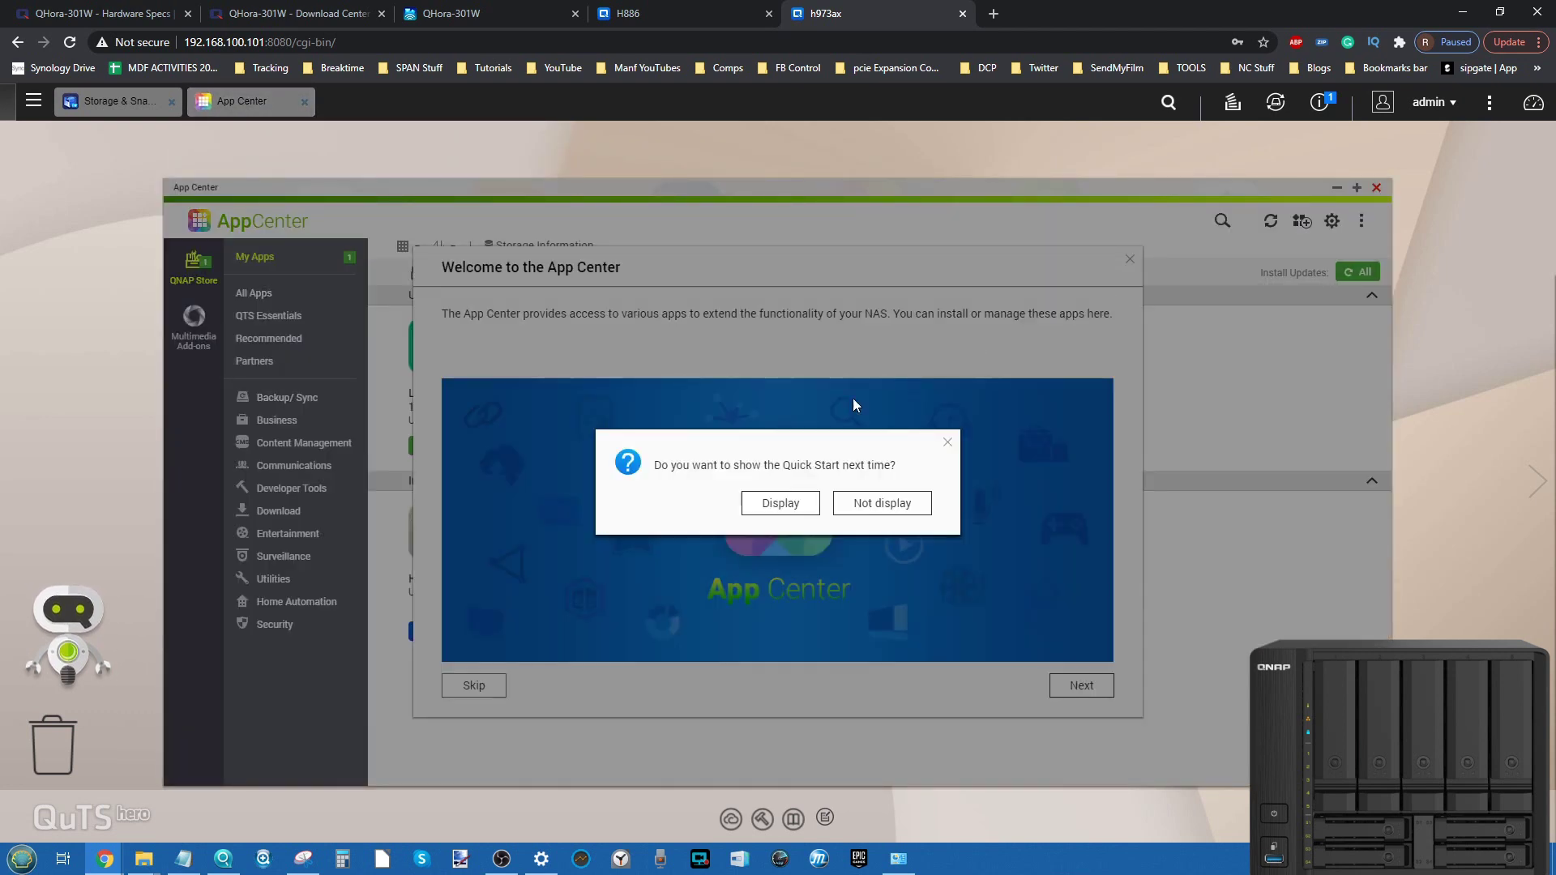
{"action": "left_click", "coordinate": [886, 500]}
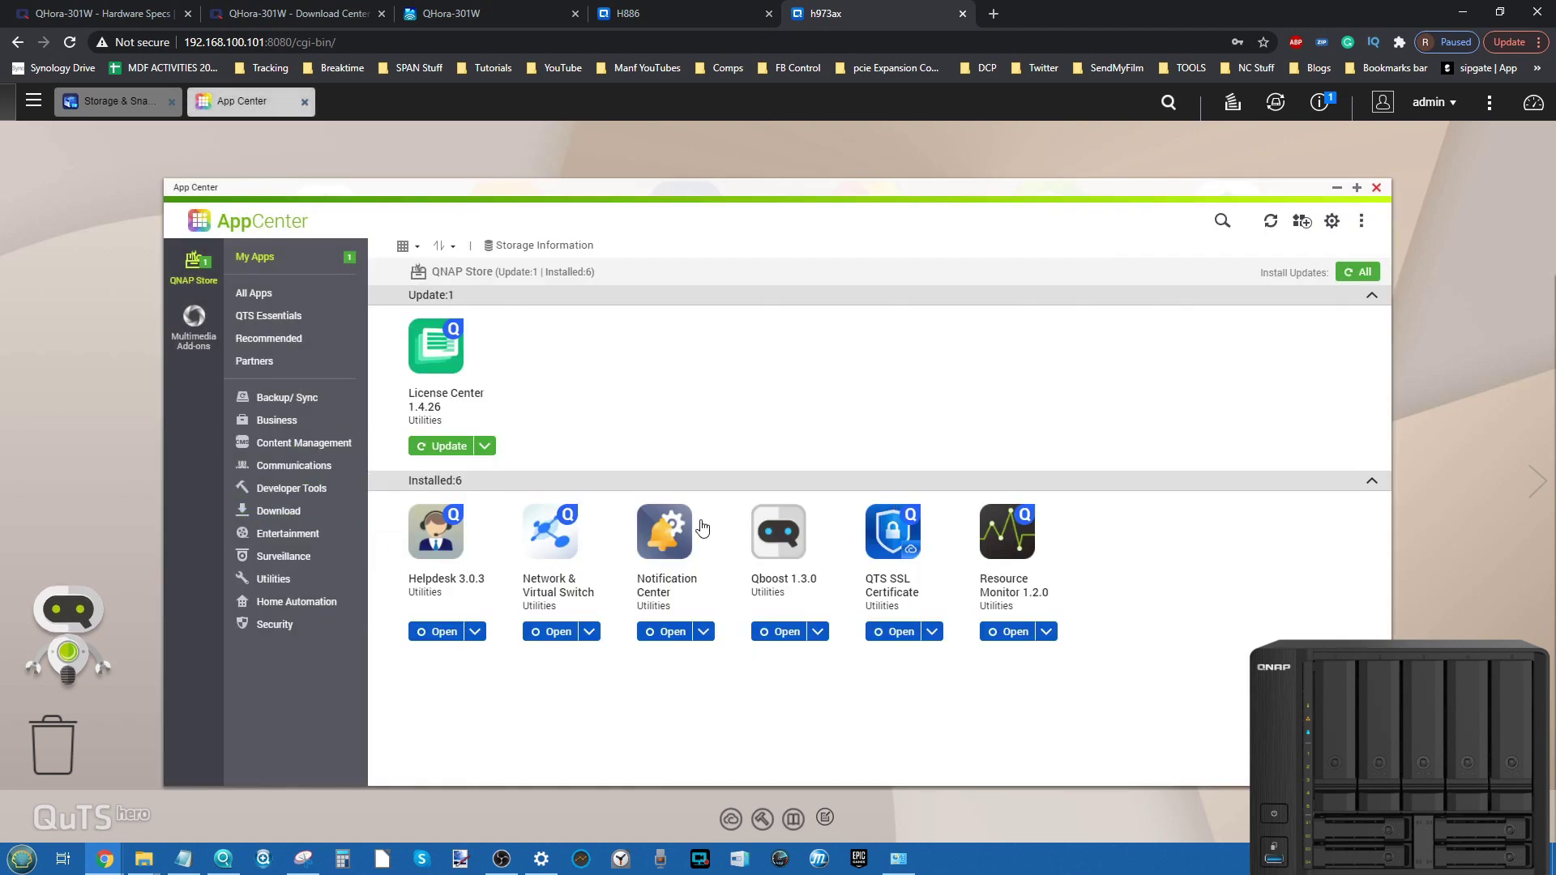
{"action": "left_click", "coordinate": [267, 293]}
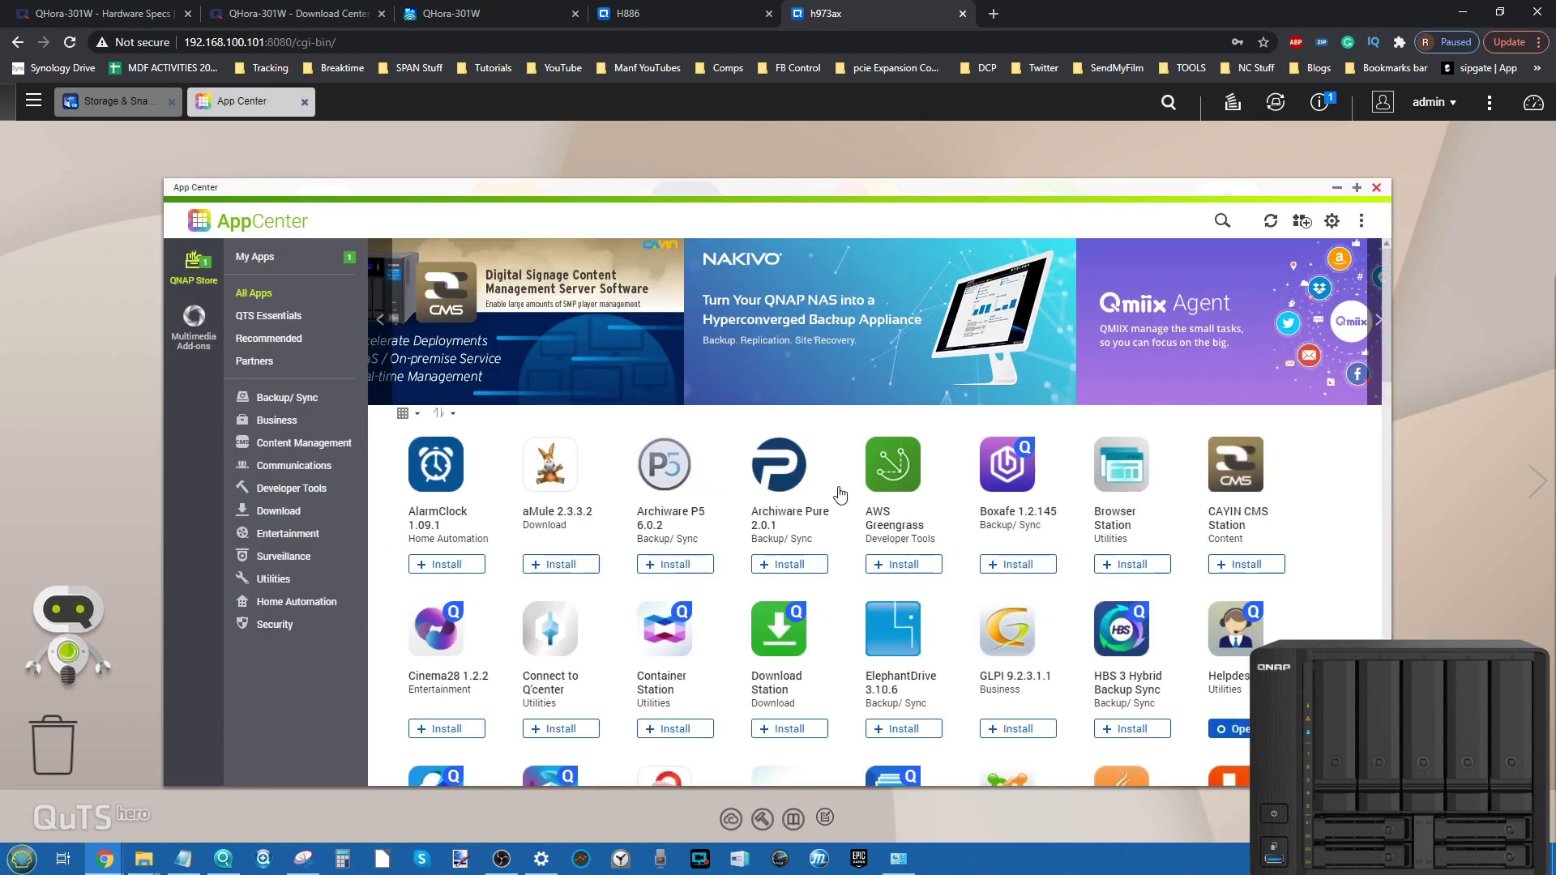
{"action": "scroll", "coordinate": [850, 429], "scroll_direction": "down", "scroll_amount": 15}
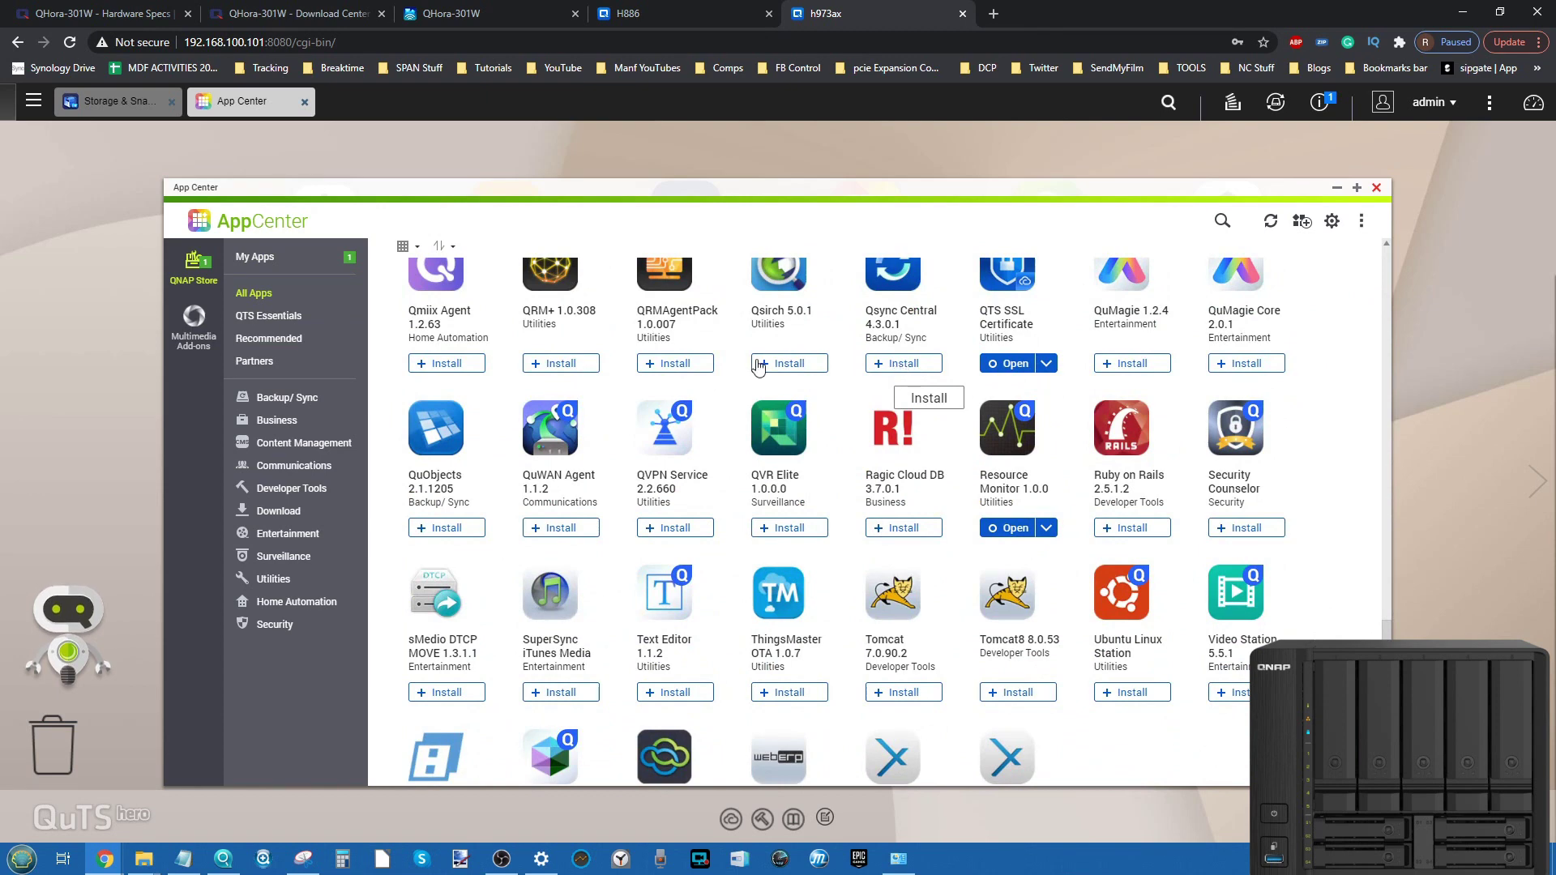
Check pool progress, minimize the windows, and open the Control Panel system overview
{"action": "left_click", "coordinate": [114, 101]}
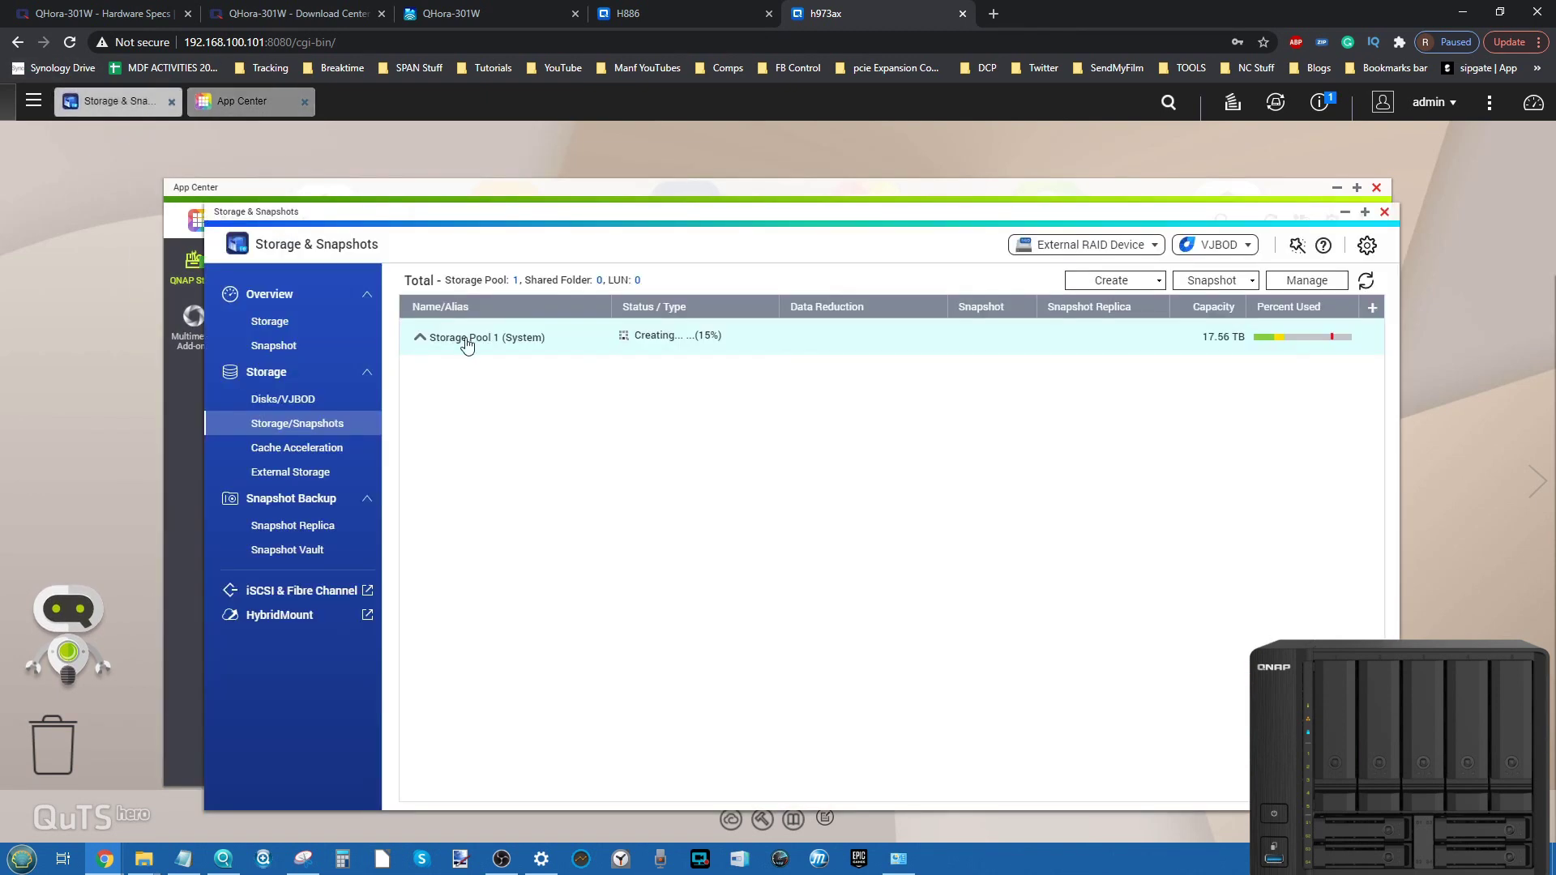
{"action": "left_click", "coordinate": [1344, 212]}
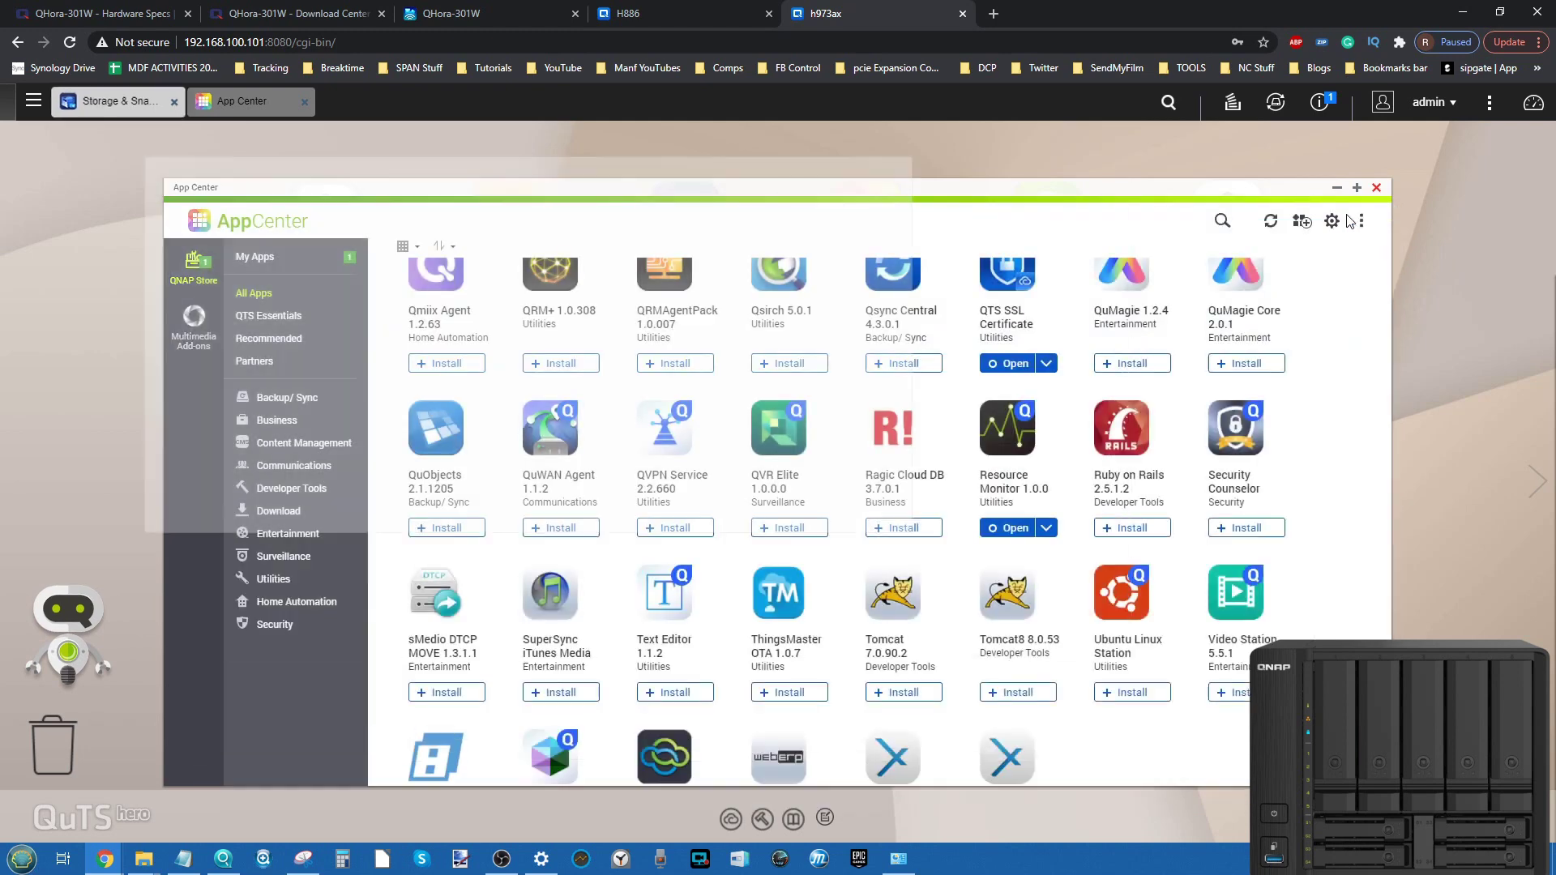
{"action": "left_click", "coordinate": [1337, 187]}
{"action": "left_click", "coordinate": [333, 226]}
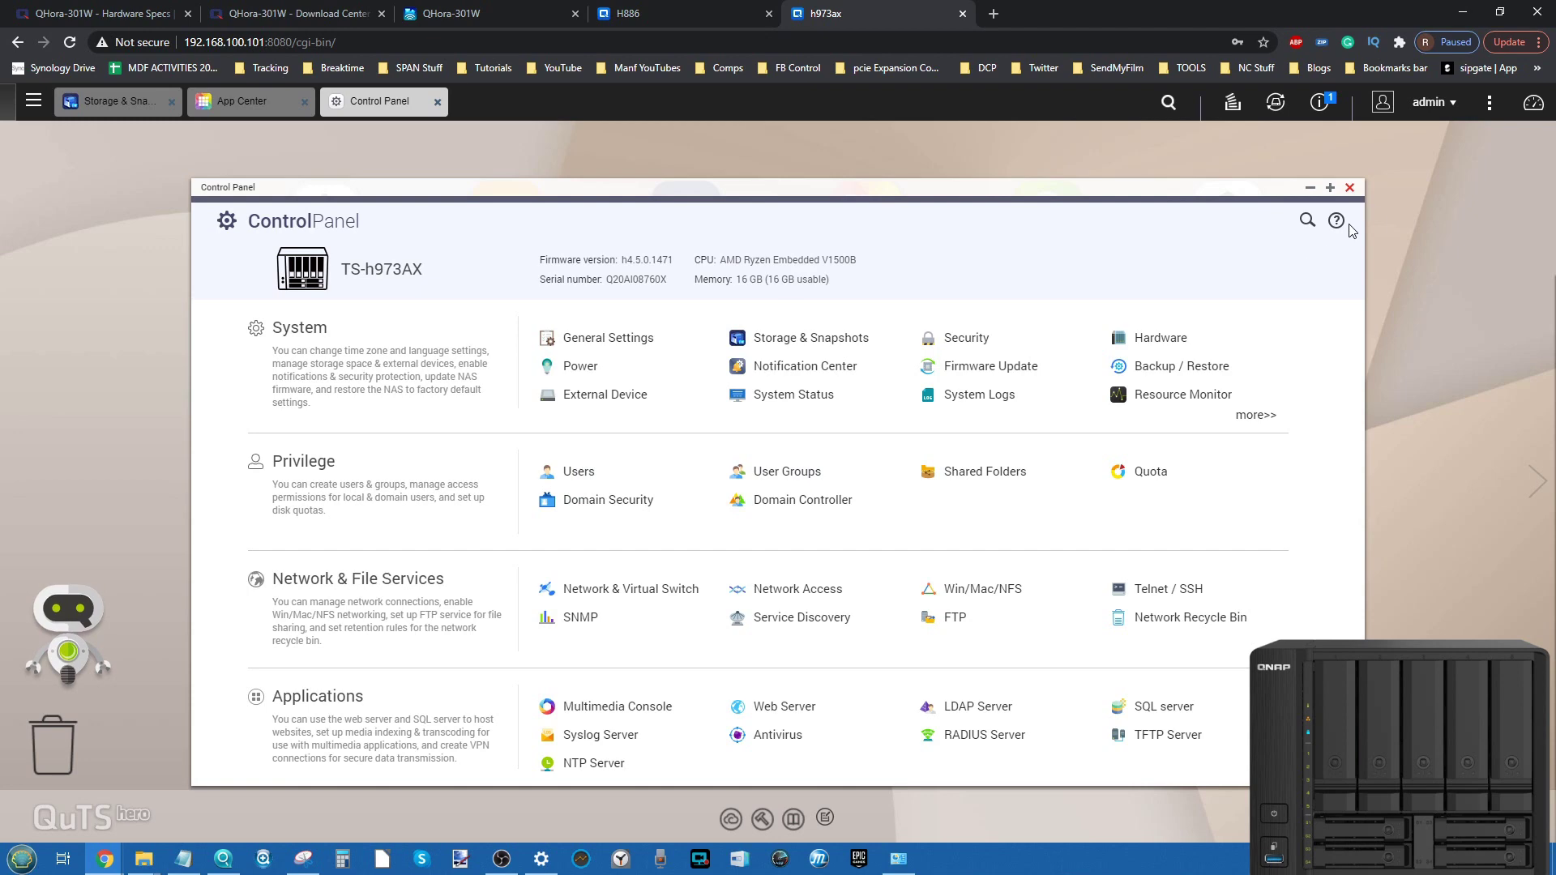
Close Control Panel, open File Station accepting connection logging, and recheck pool progress at 48%
{"action": "left_click", "coordinate": [1348, 188]}
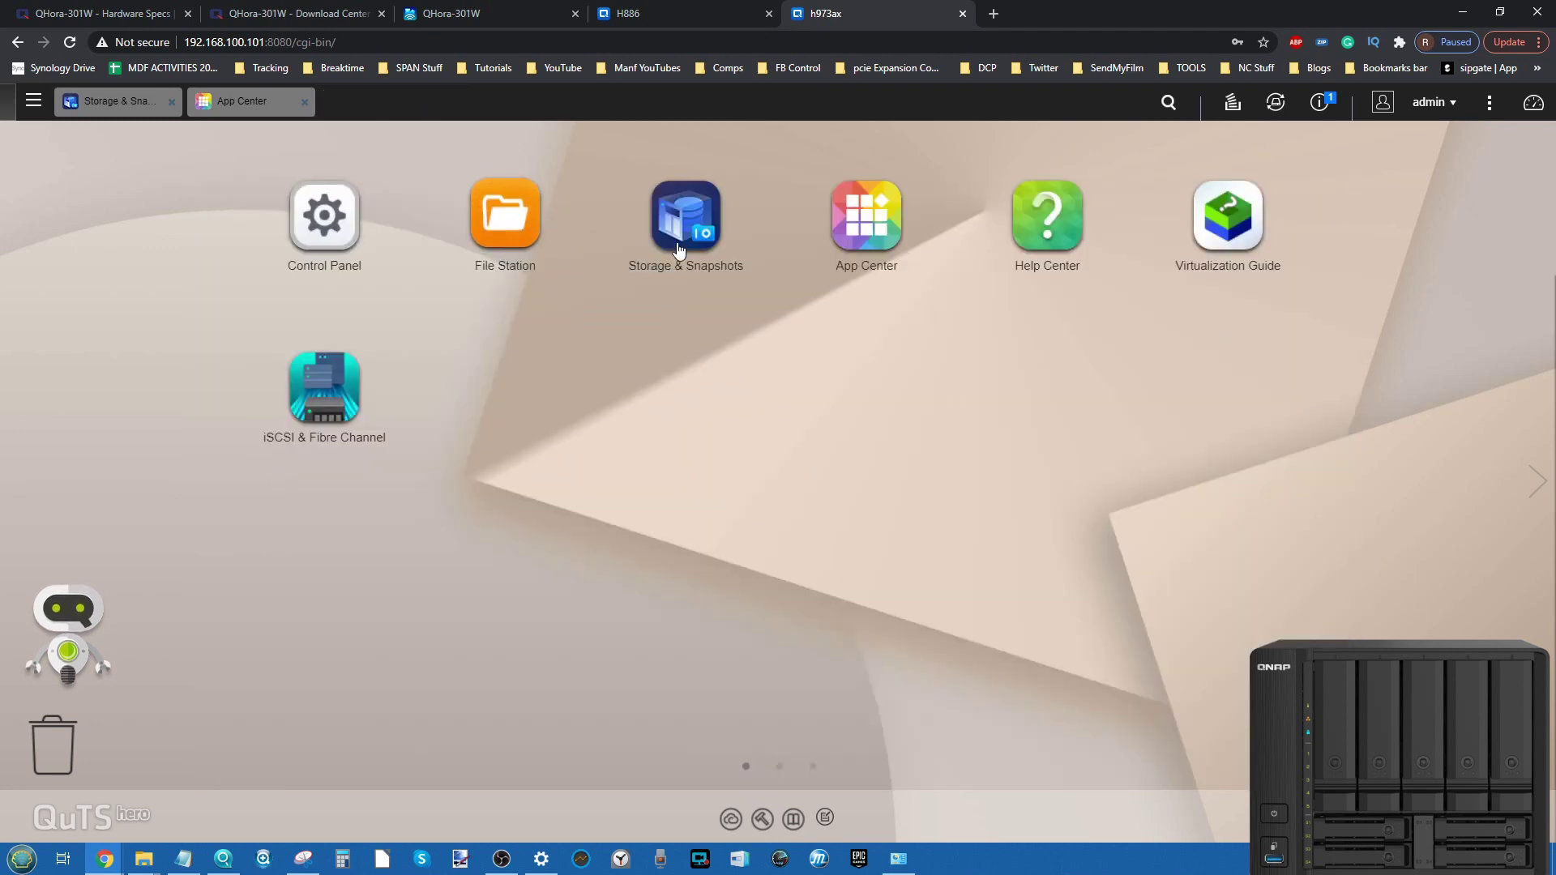
{"action": "left_click", "coordinate": [482, 188]}
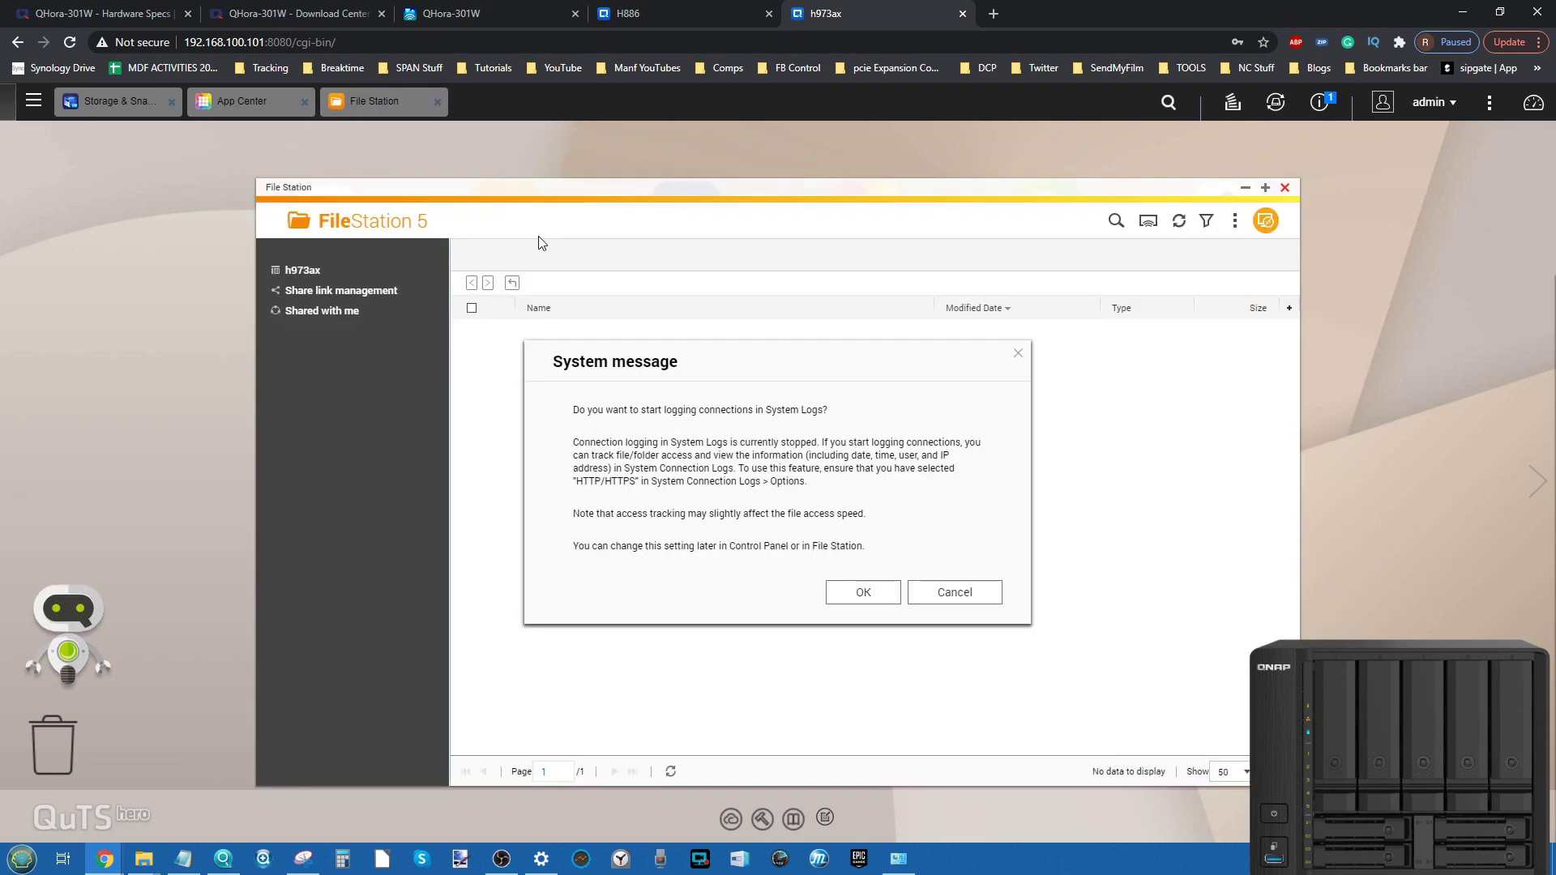
{"action": "left_click", "coordinate": [864, 592]}
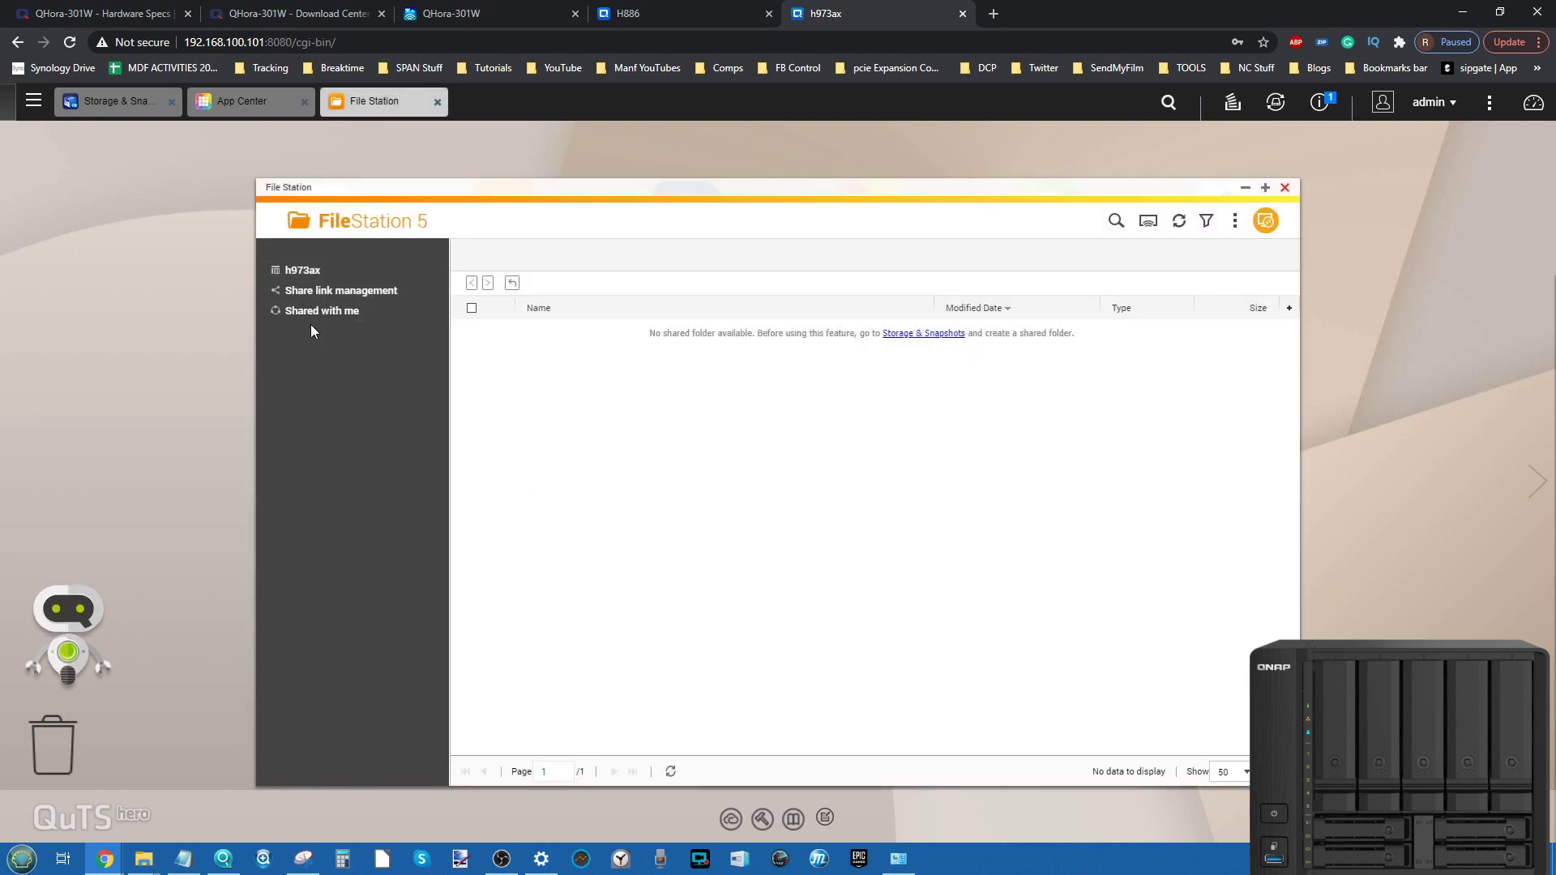
{"action": "left_click", "coordinate": [154, 102]}
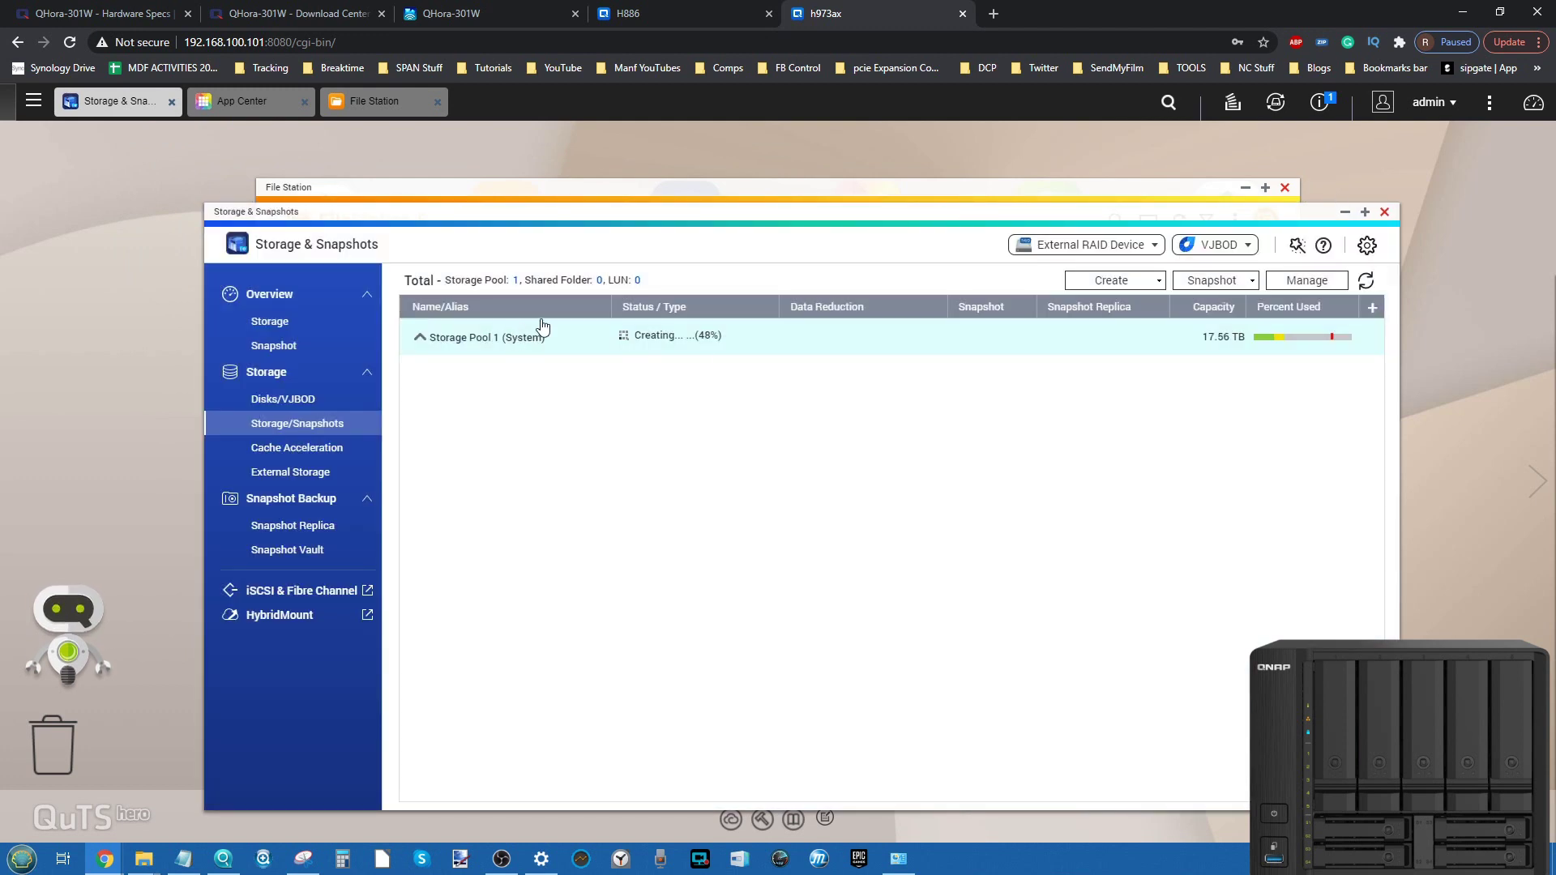
Switch from File Station back to Storage & Snapshots and view the Overview > Storage page
{"action": "left_click", "coordinate": [380, 102]}
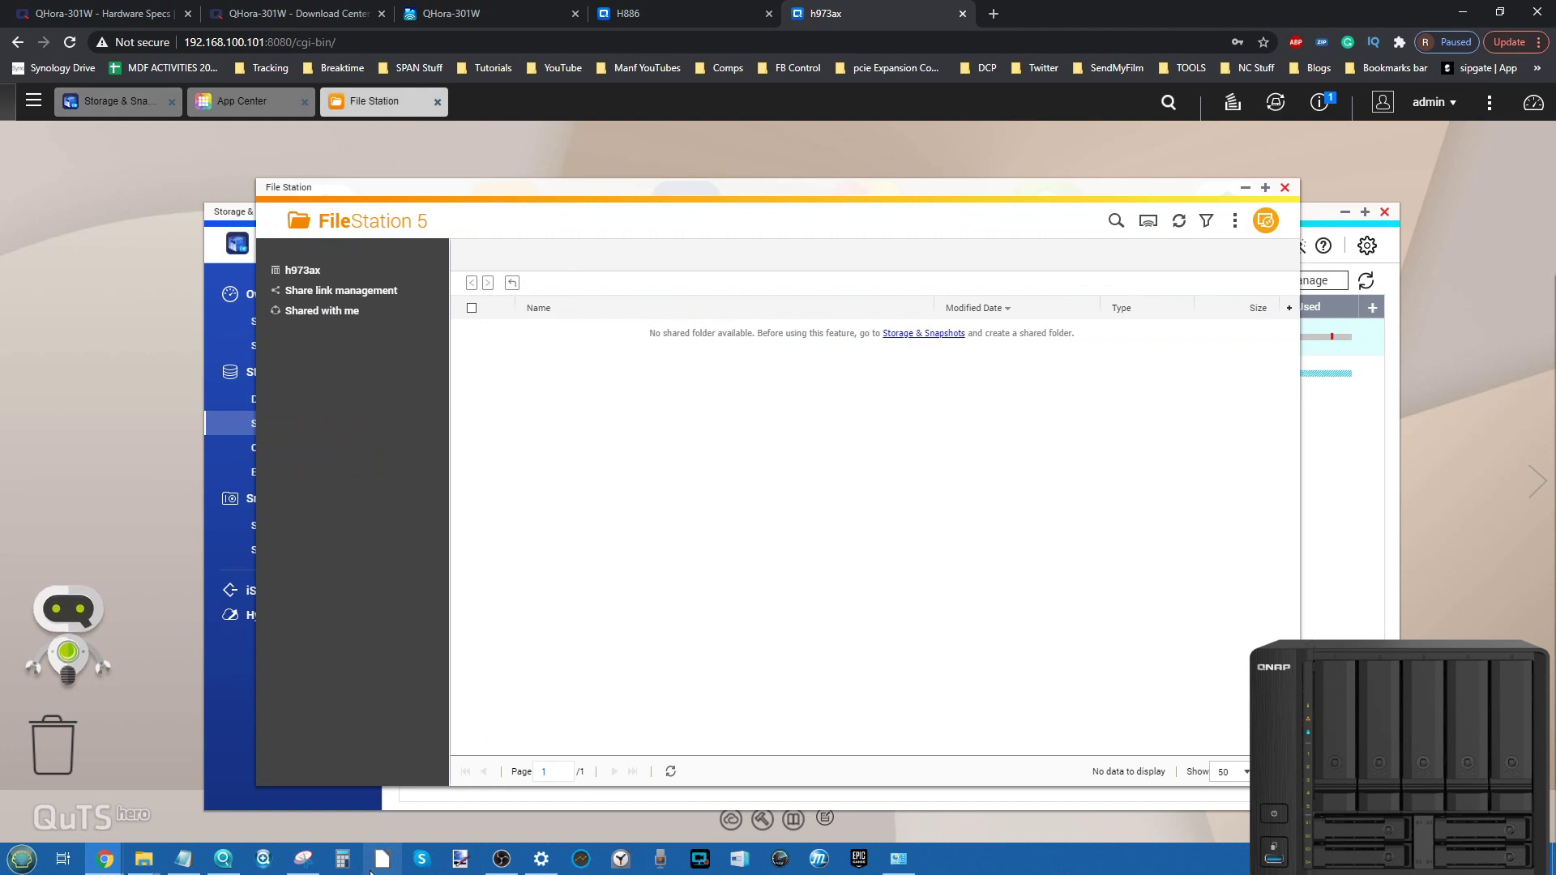
{"action": "left_click", "coordinate": [122, 110]}
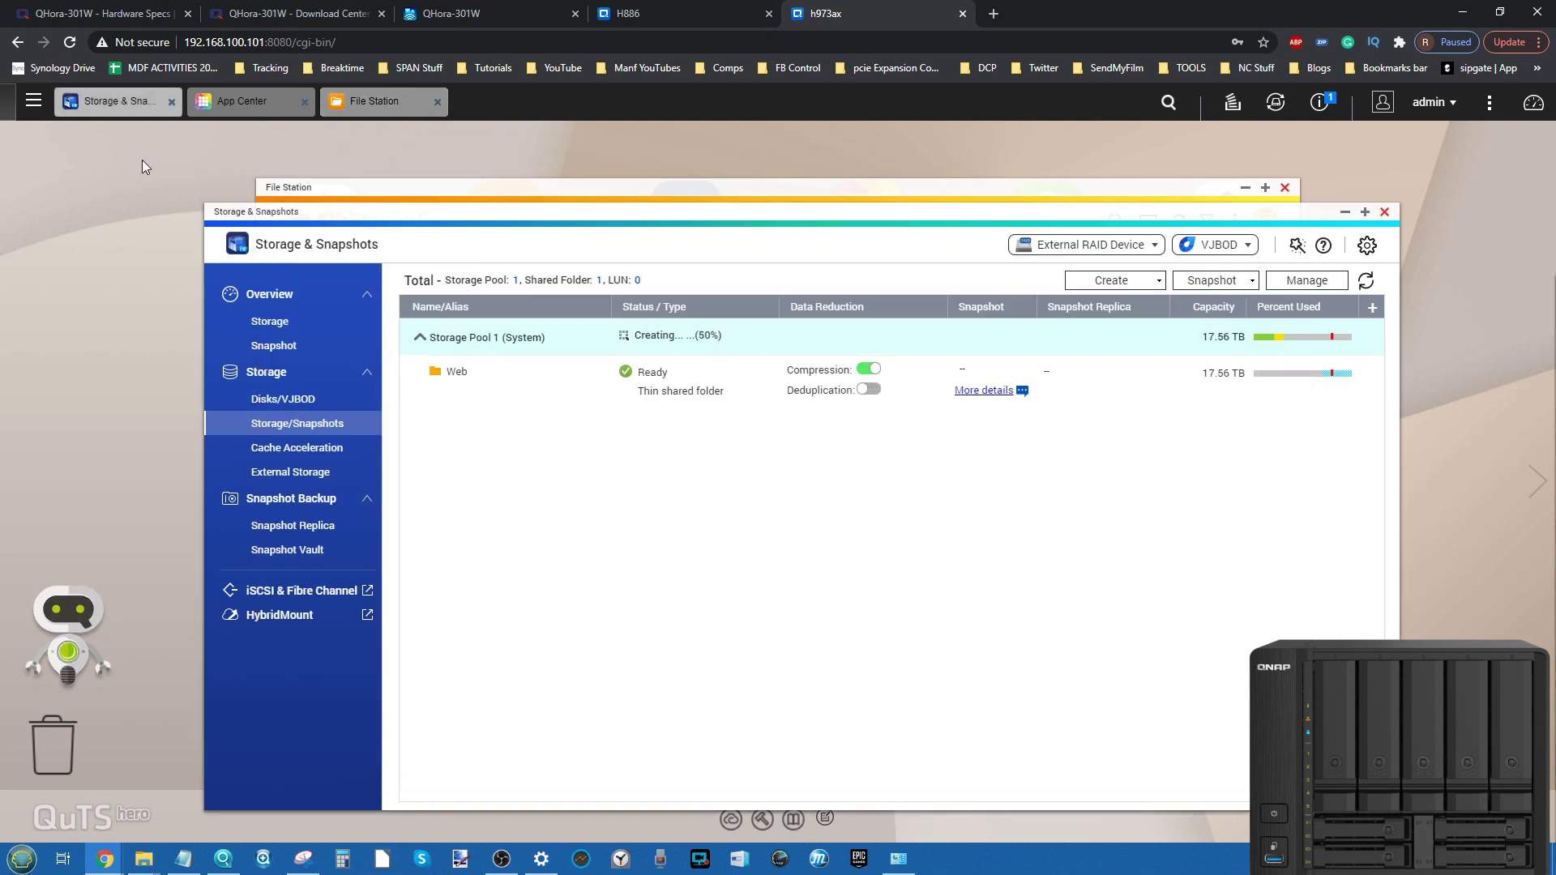
{"action": "left_click", "coordinate": [271, 323]}
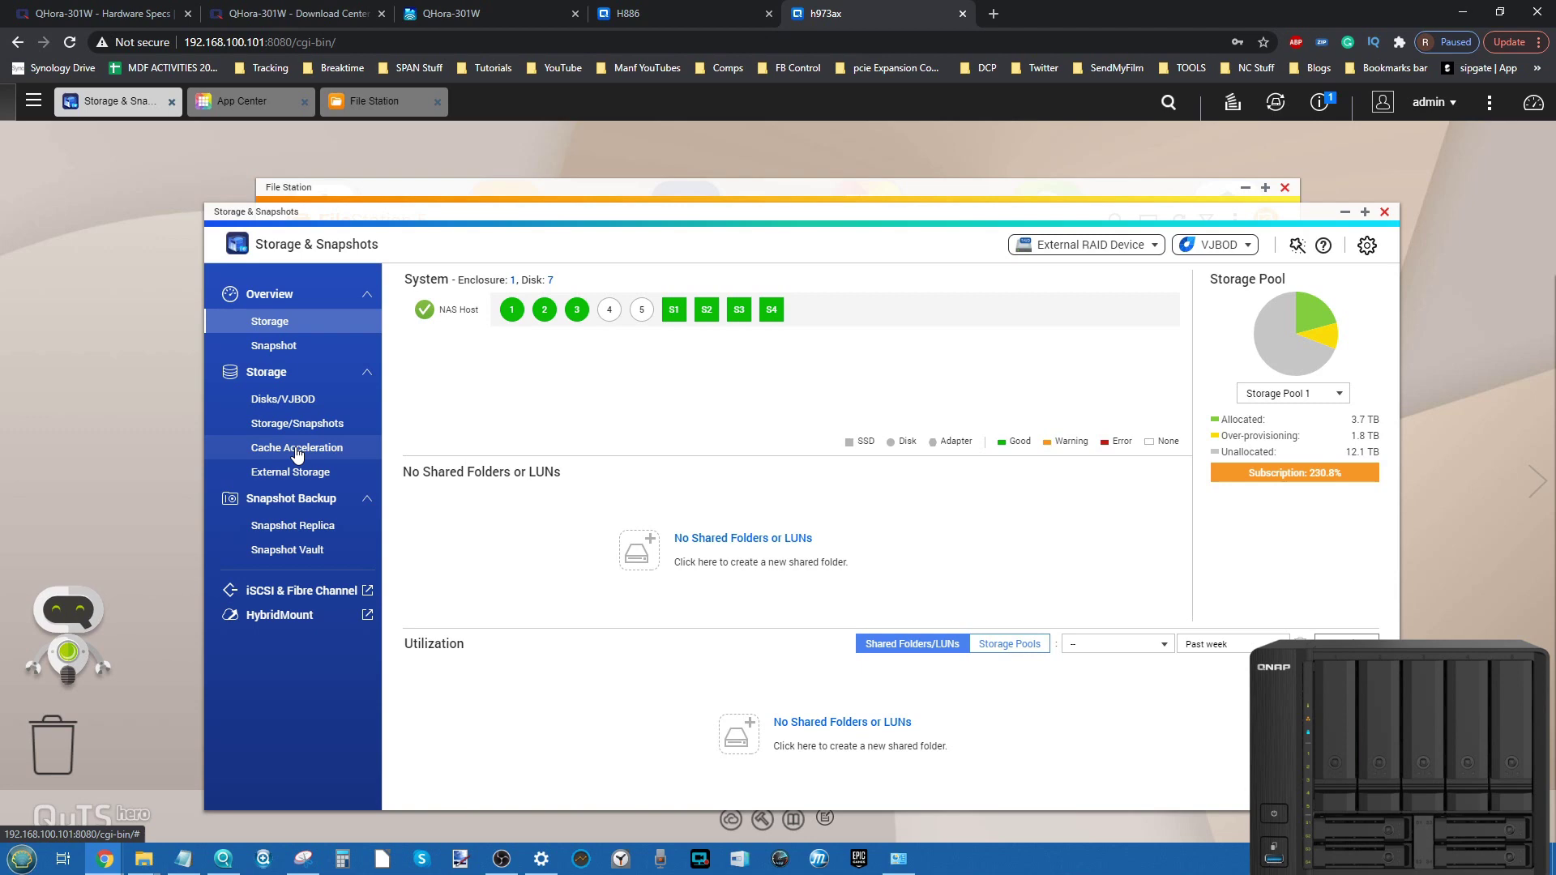
Browse Disks/VJBOD and the Snapshot and Storage overviews, then open the Storage/Snapshots pool list
{"action": "left_click", "coordinate": [311, 398]}
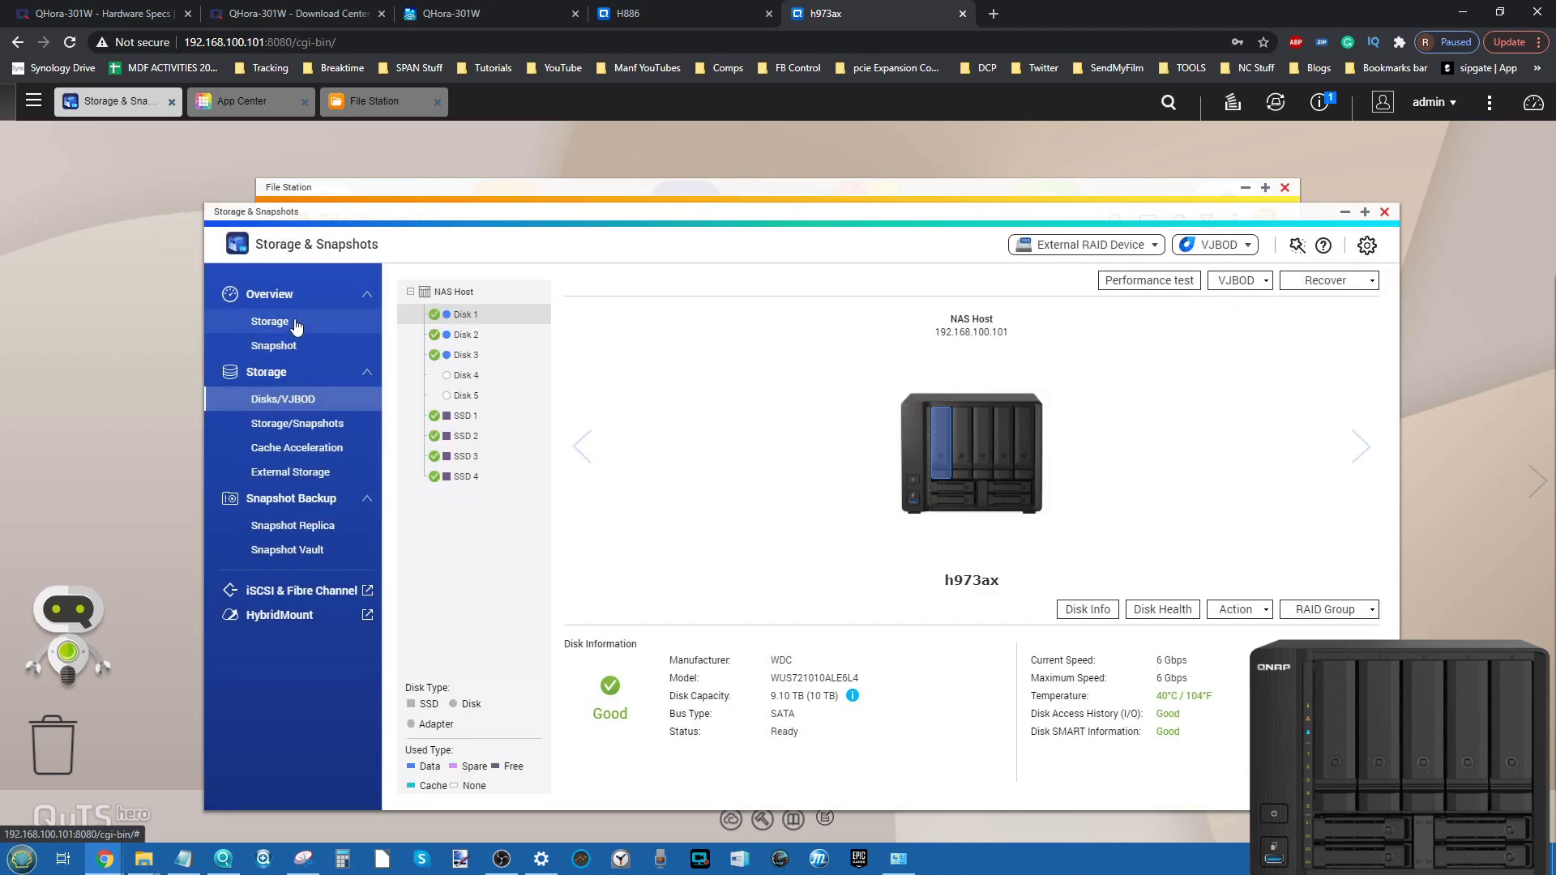
{"action": "left_click", "coordinate": [299, 345]}
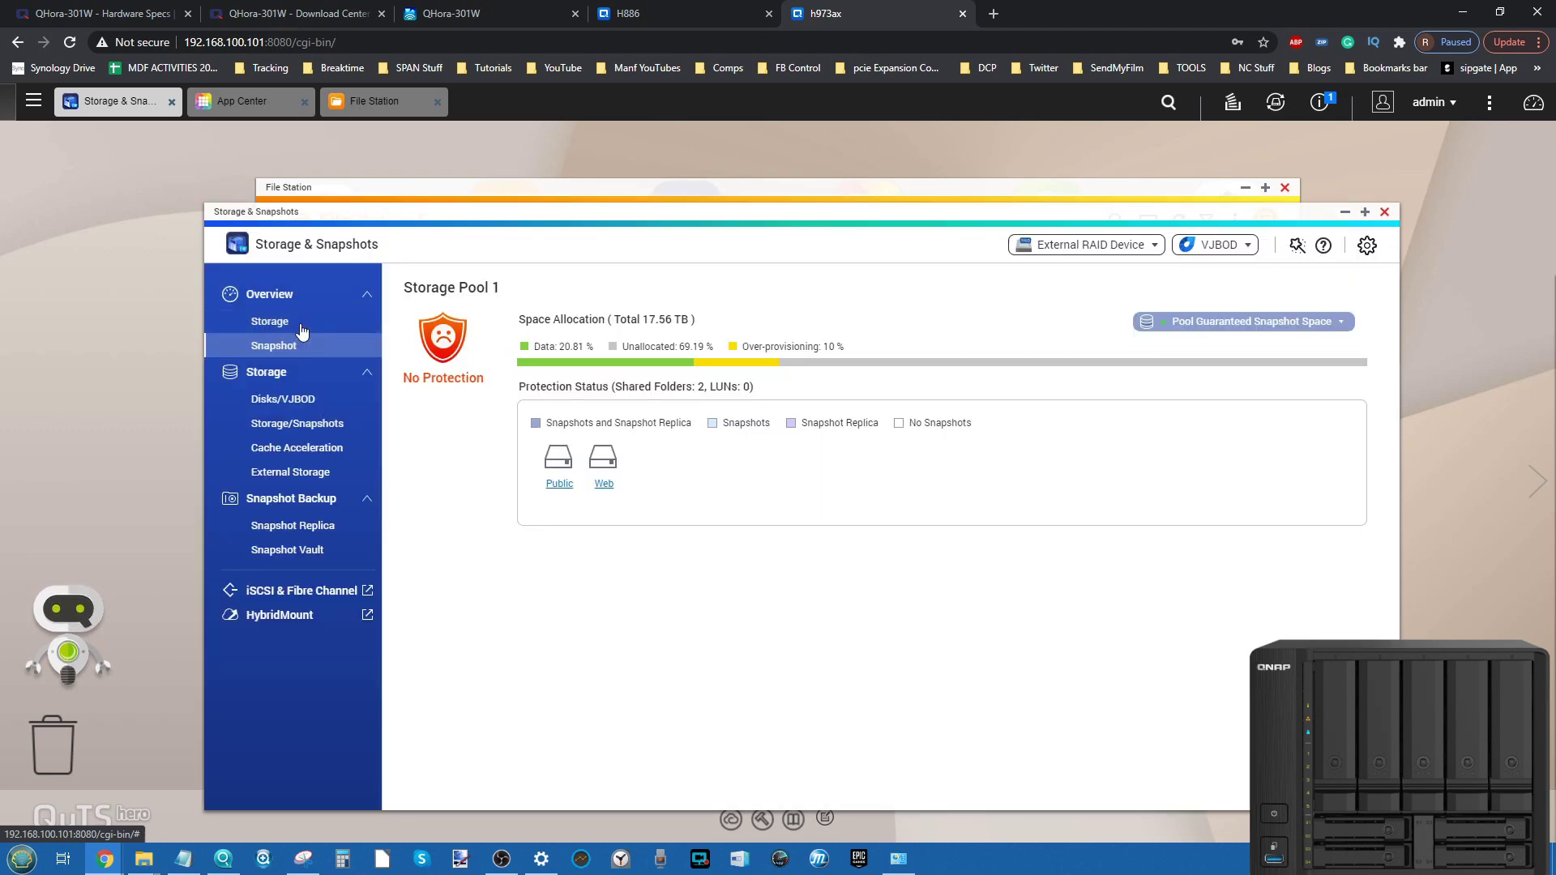
{"action": "left_click", "coordinate": [300, 324]}
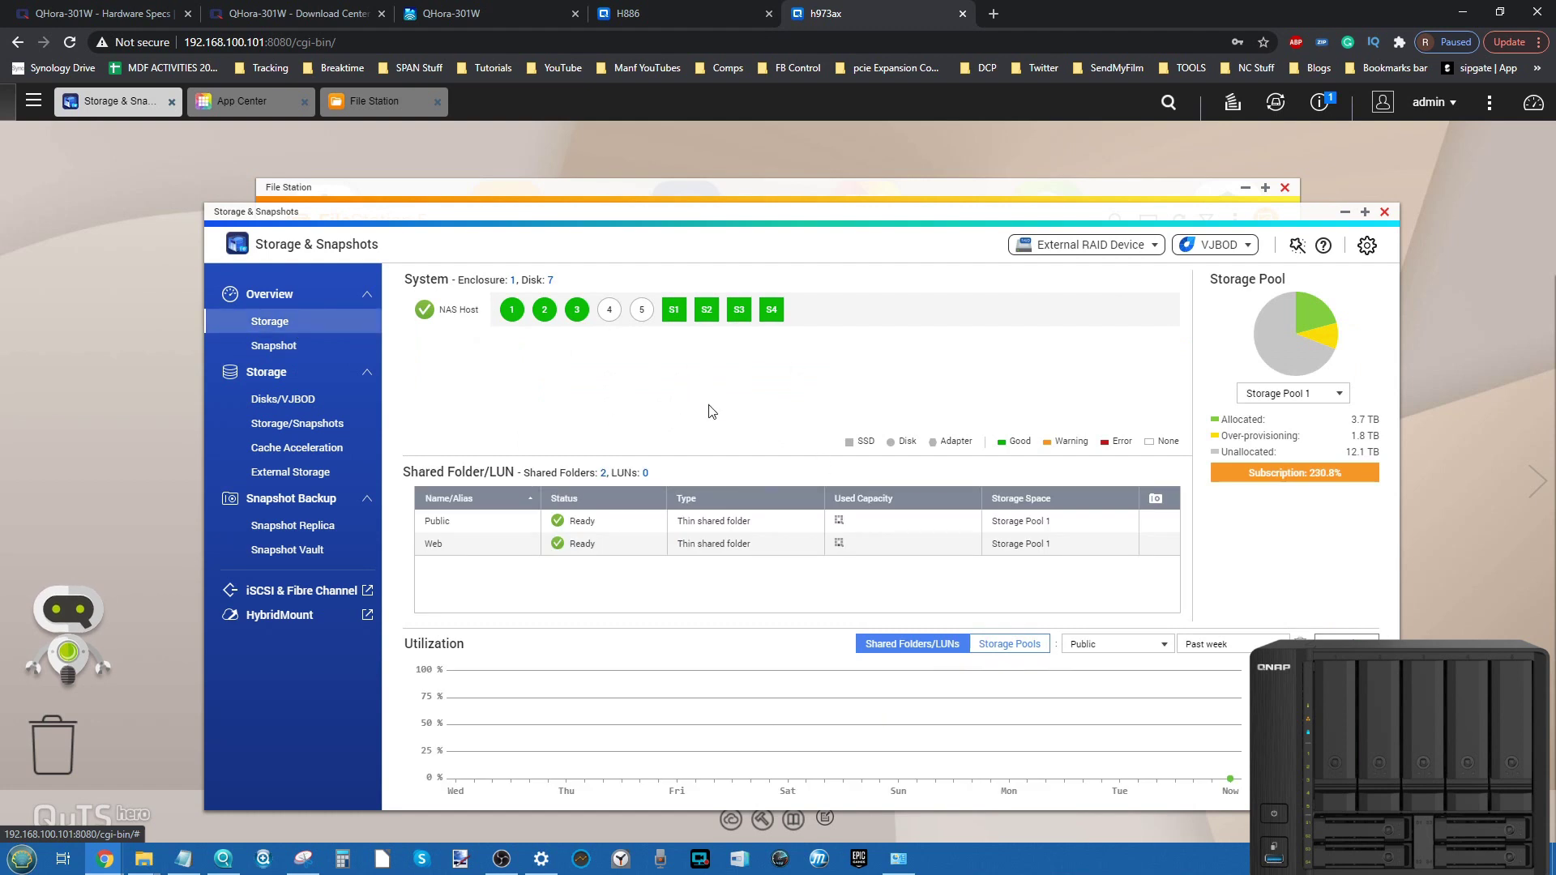
{"action": "left_click", "coordinate": [315, 426]}
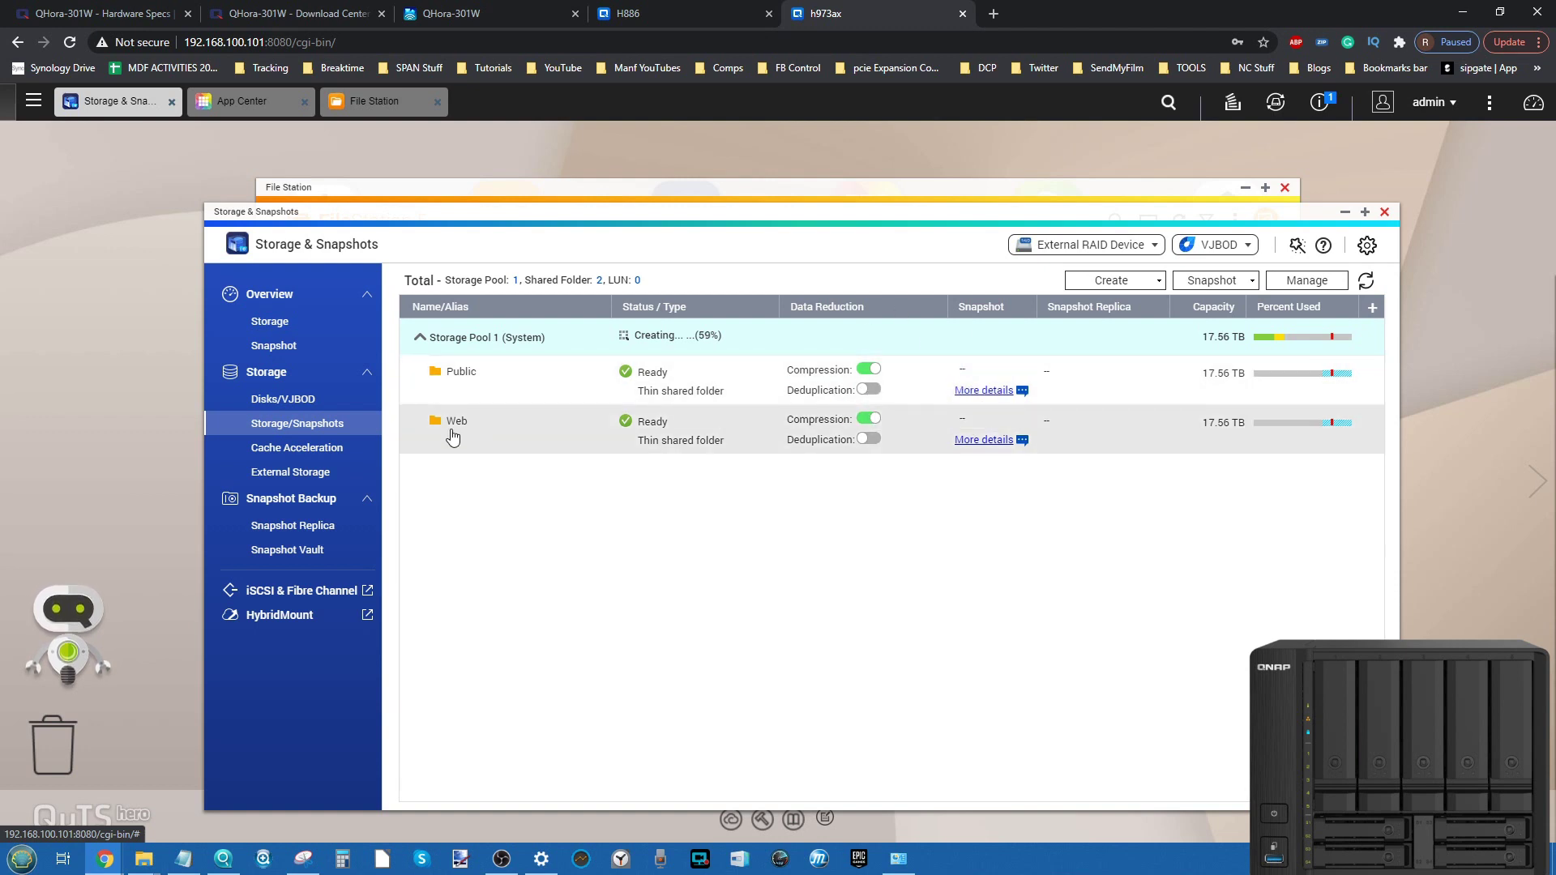
Try adding an SSD cache under Cache Acceleration, dismiss the server-busy message, and return to the pool list
{"action": "left_click", "coordinate": [328, 451]}
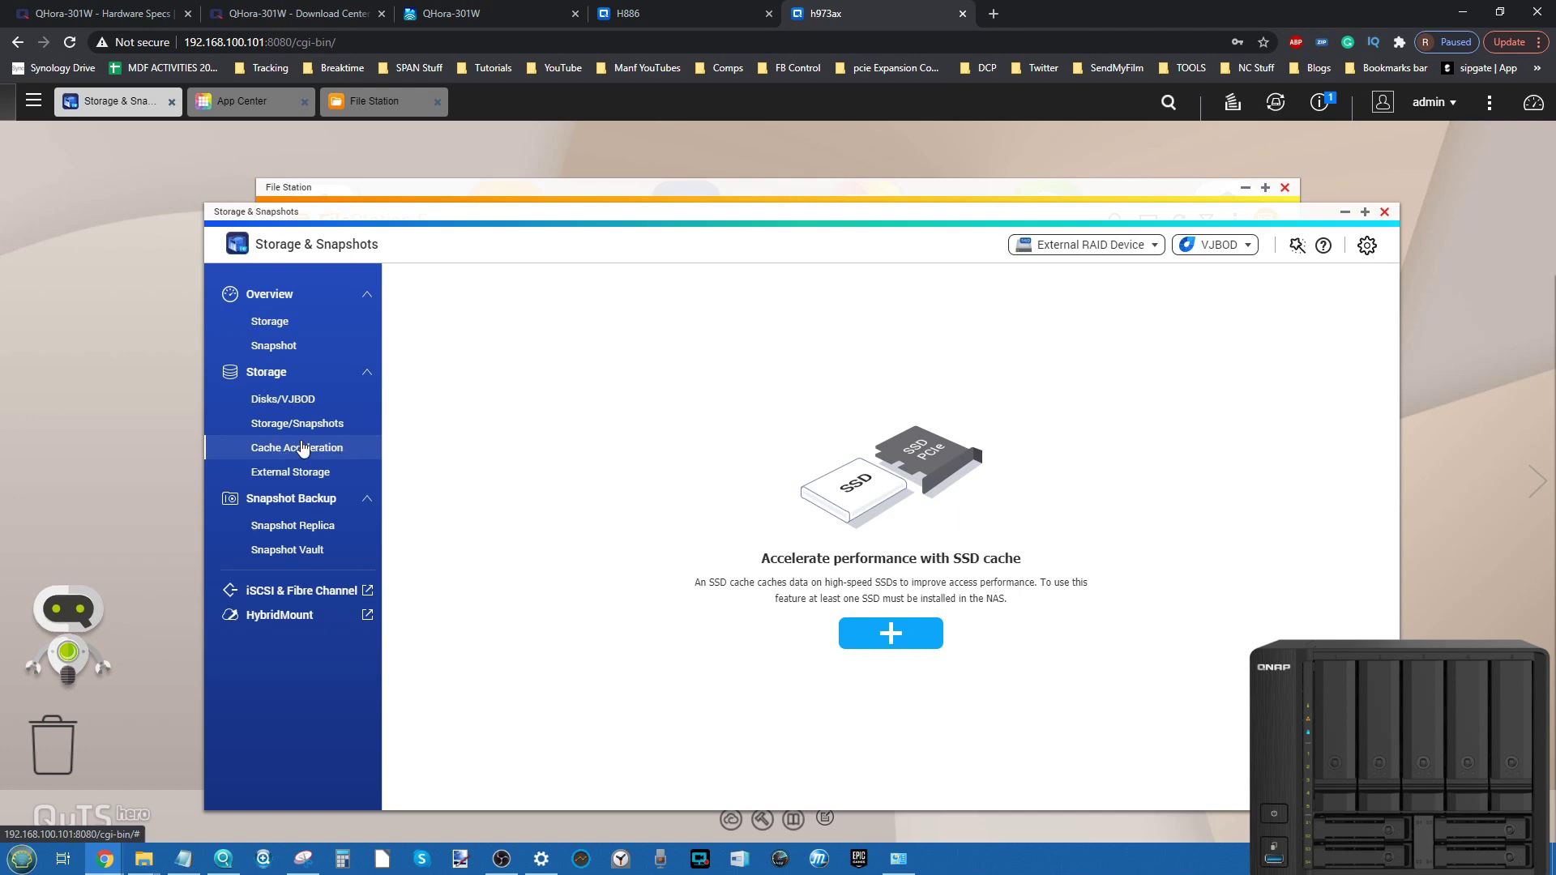
{"action": "left_click", "coordinate": [927, 635]}
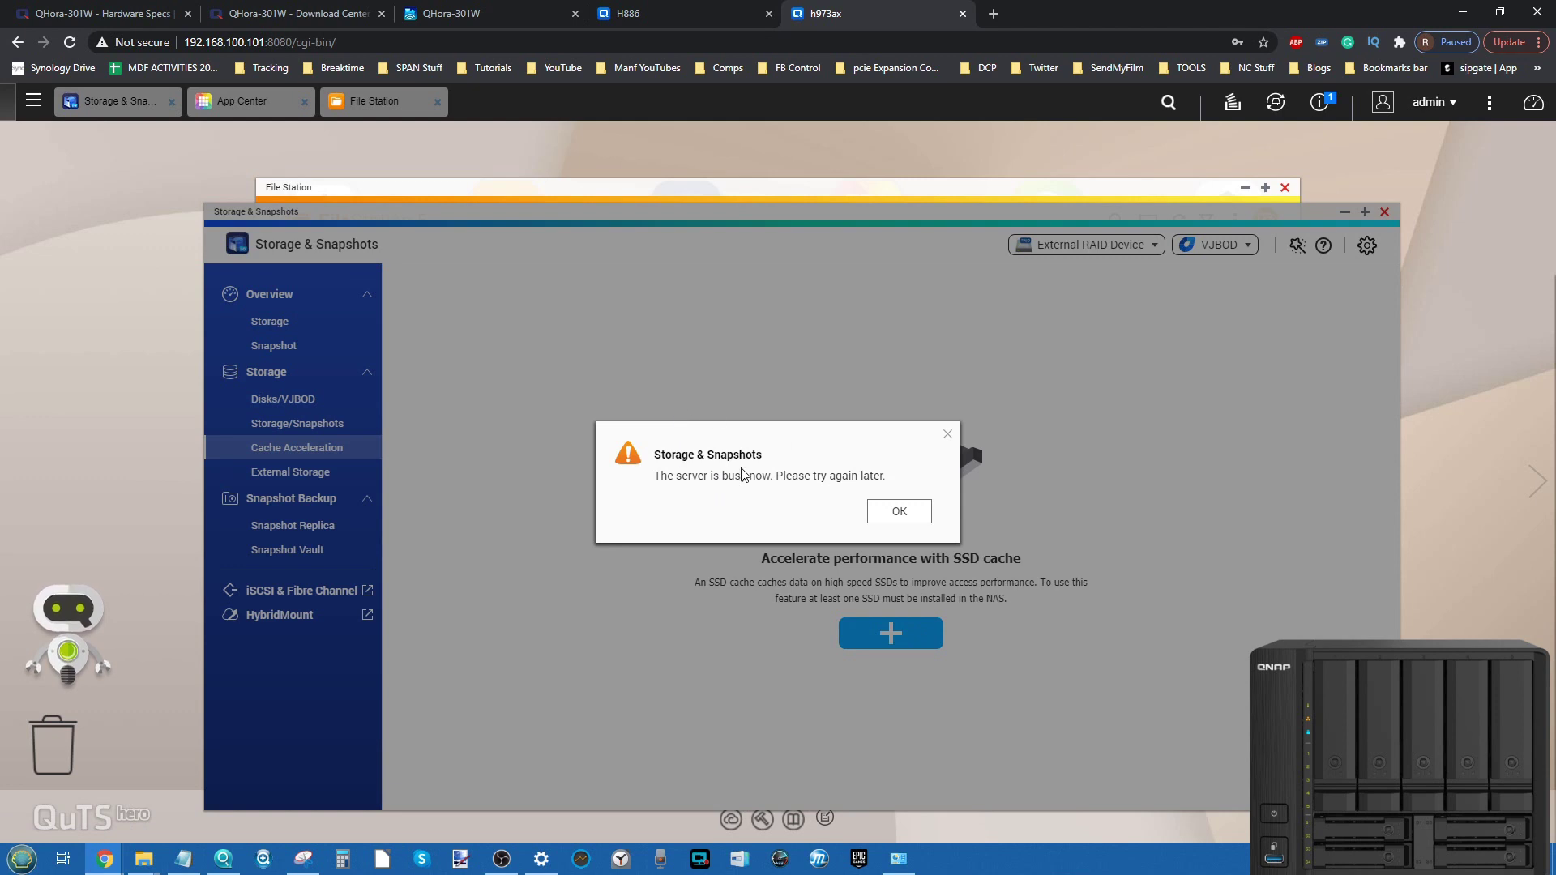
{"action": "left_click", "coordinate": [900, 514]}
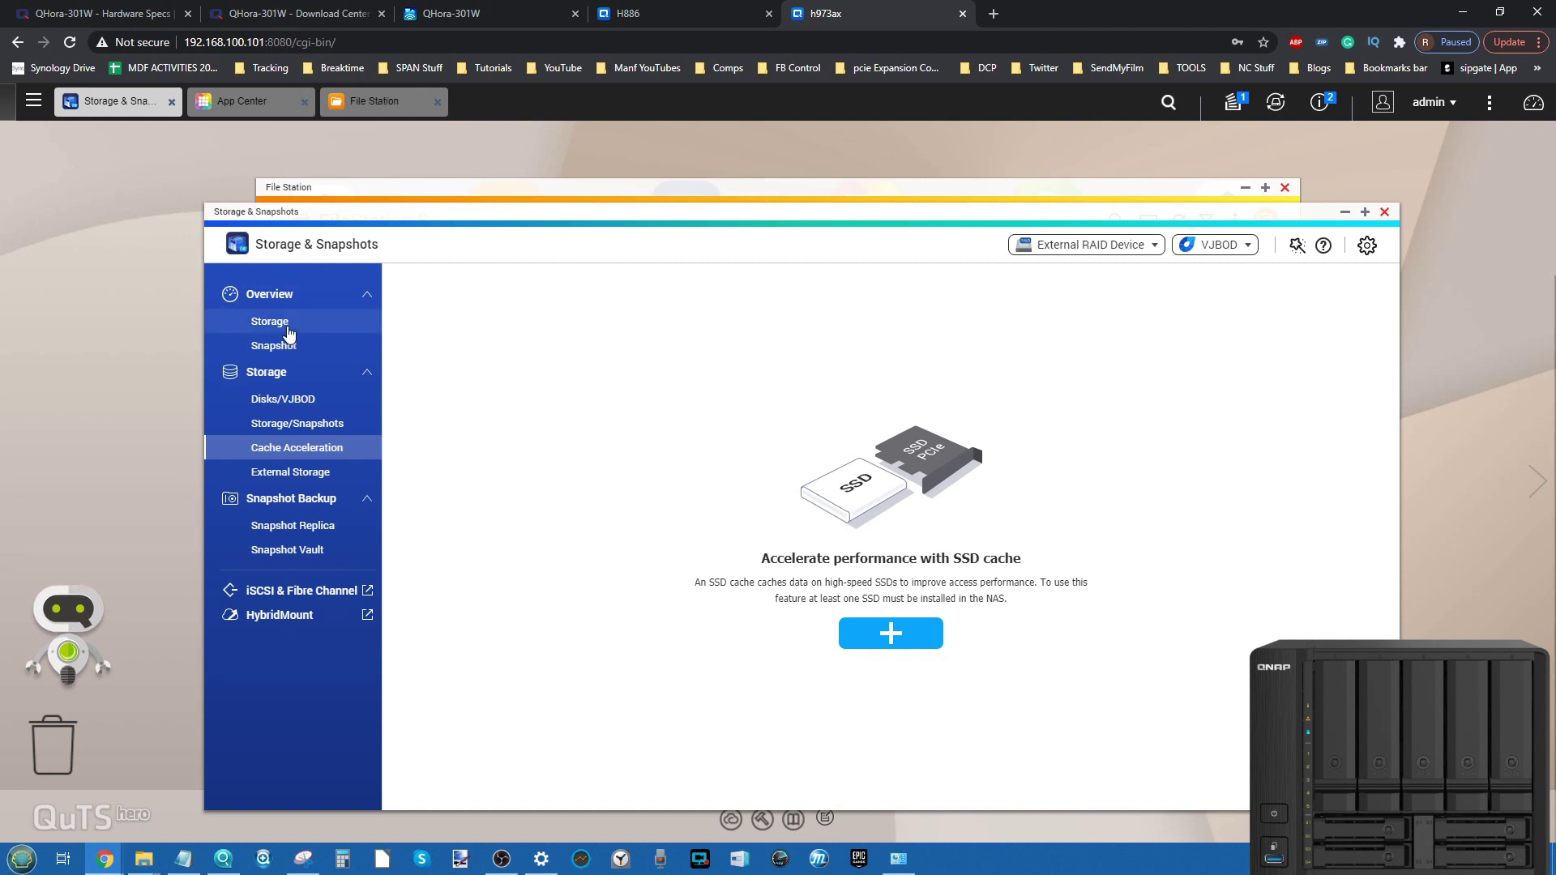
{"action": "left_click", "coordinate": [299, 426]}
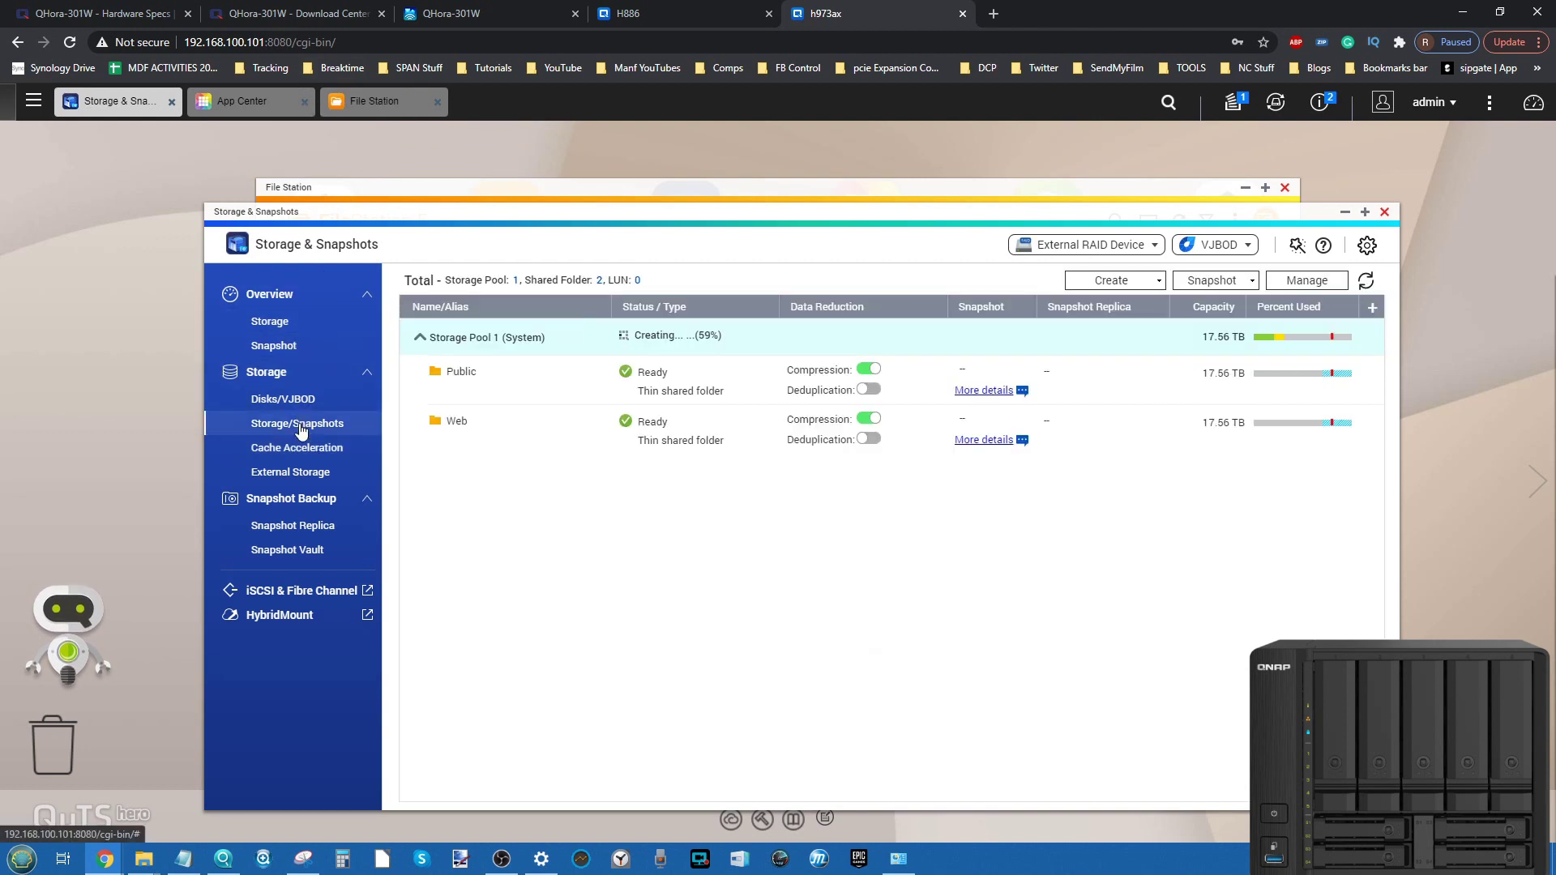